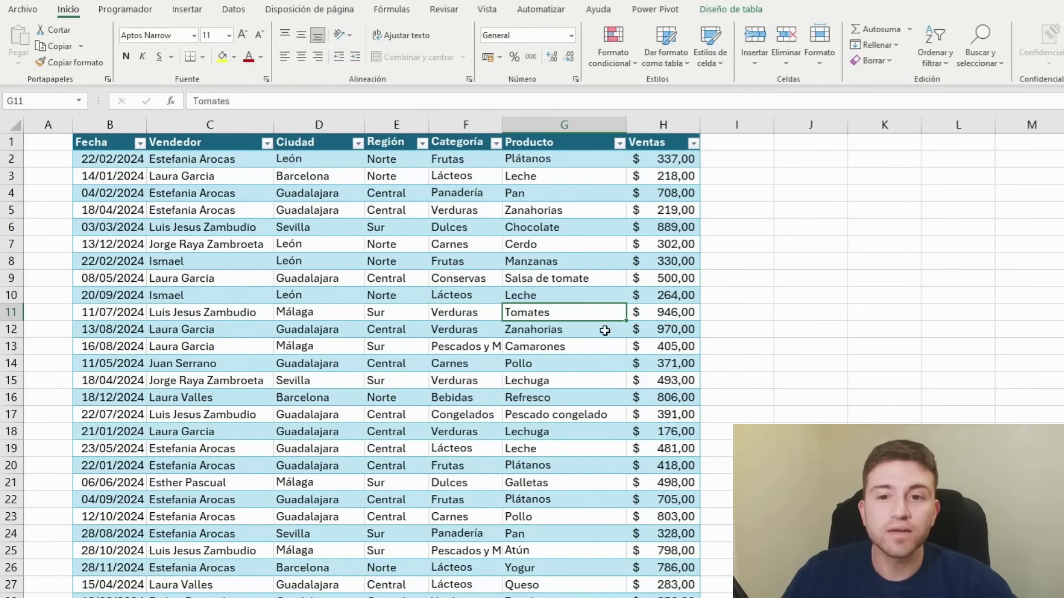
Scroll down through the sales table with columns Fecha to Ventas
scroll(604, 330, down, 1)
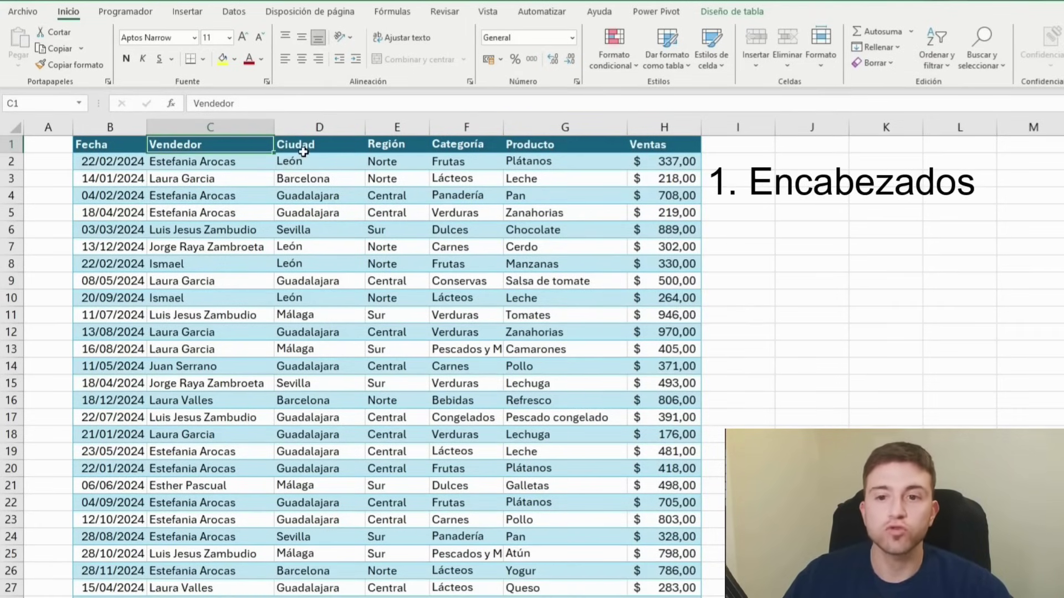
Turn on filter arrows for the sales table header row with Datos > Filtro
drag(123, 145, 684, 145)
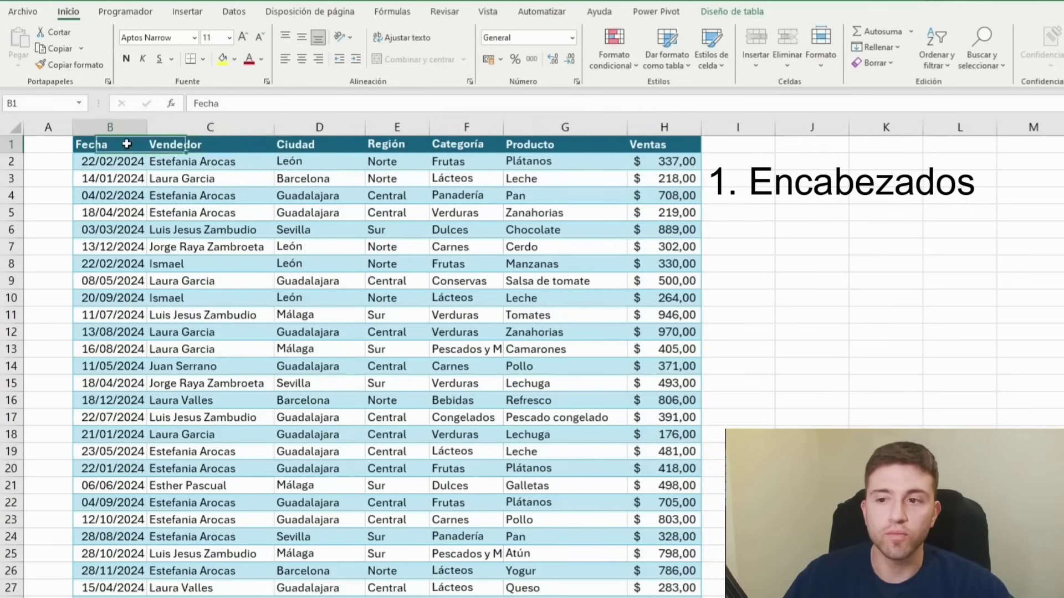
click(504, 210)
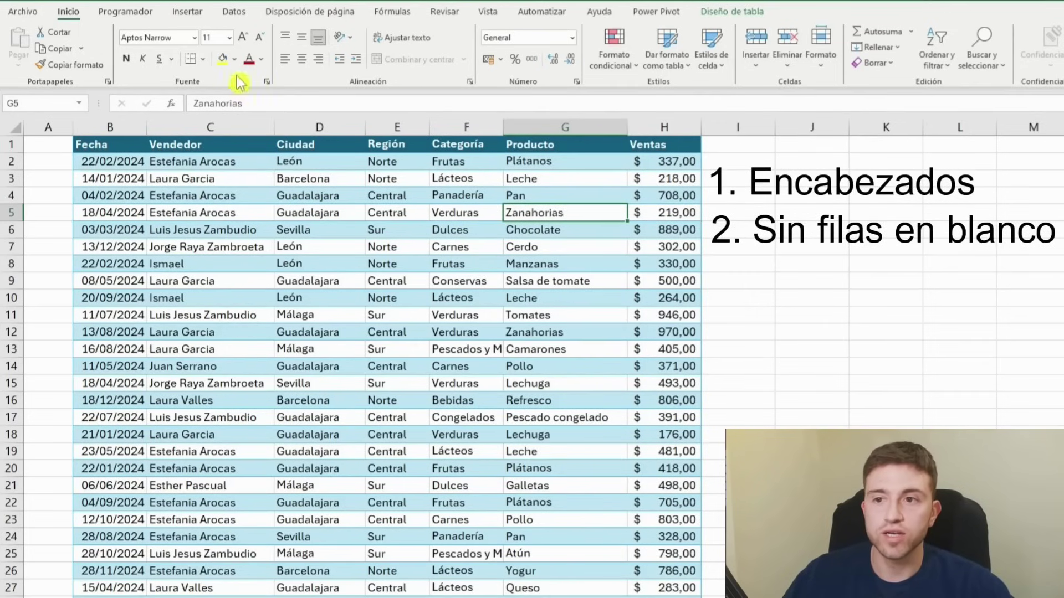
click(233, 11)
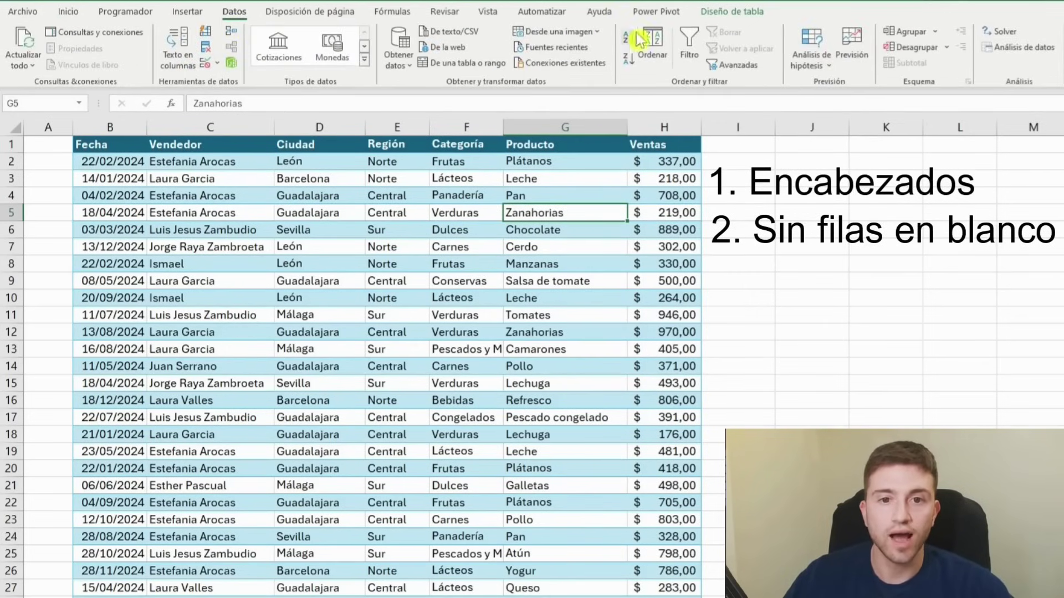
click(689, 47)
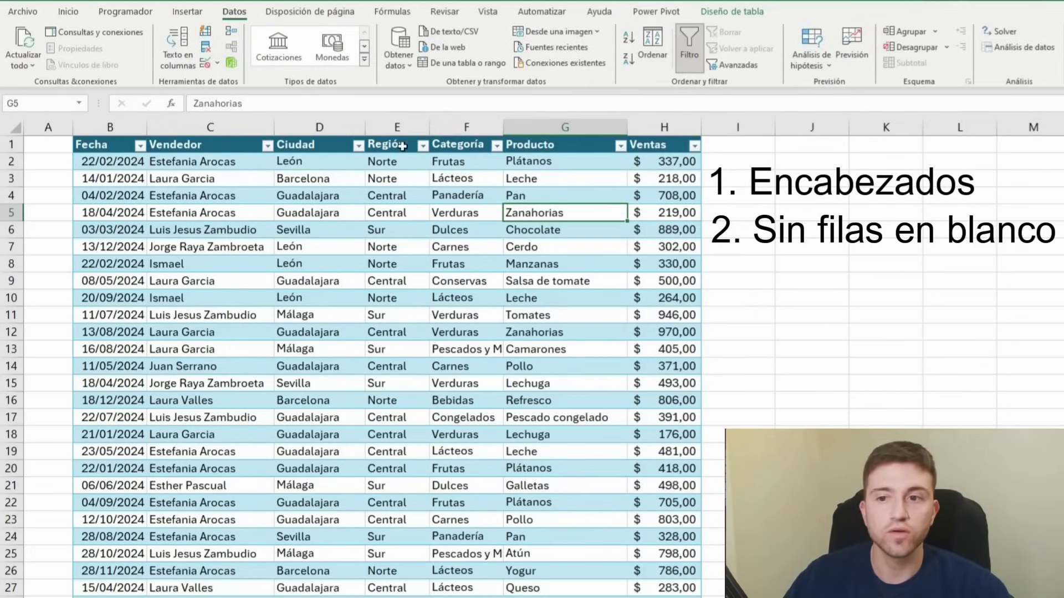
Open the Ciudad filter list, cancel it unchanged, then select cells C5 and D3
click(357, 146)
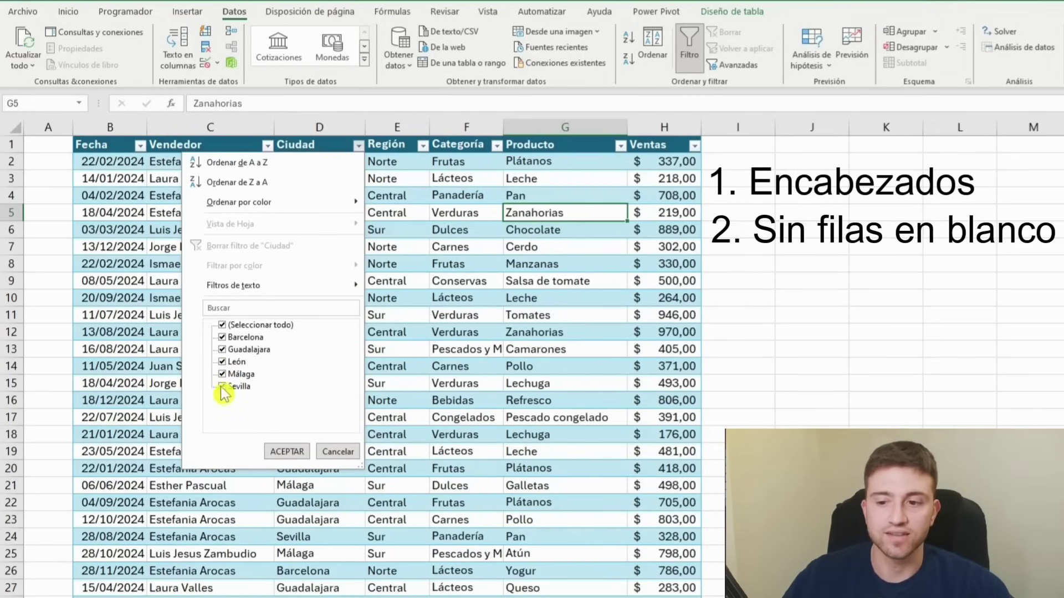
click(336, 451)
click(248, 214)
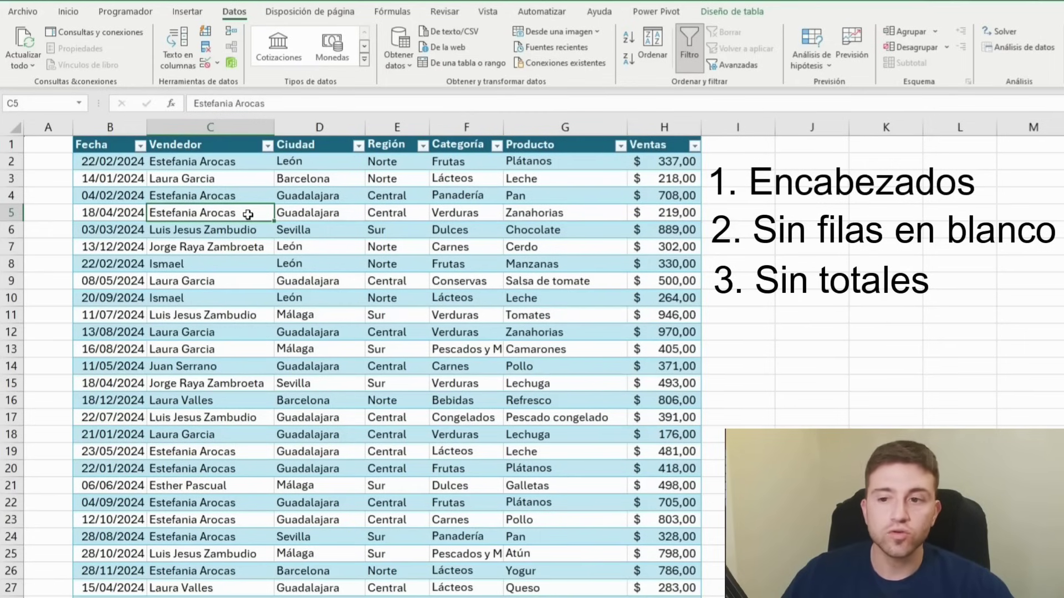
click(351, 177)
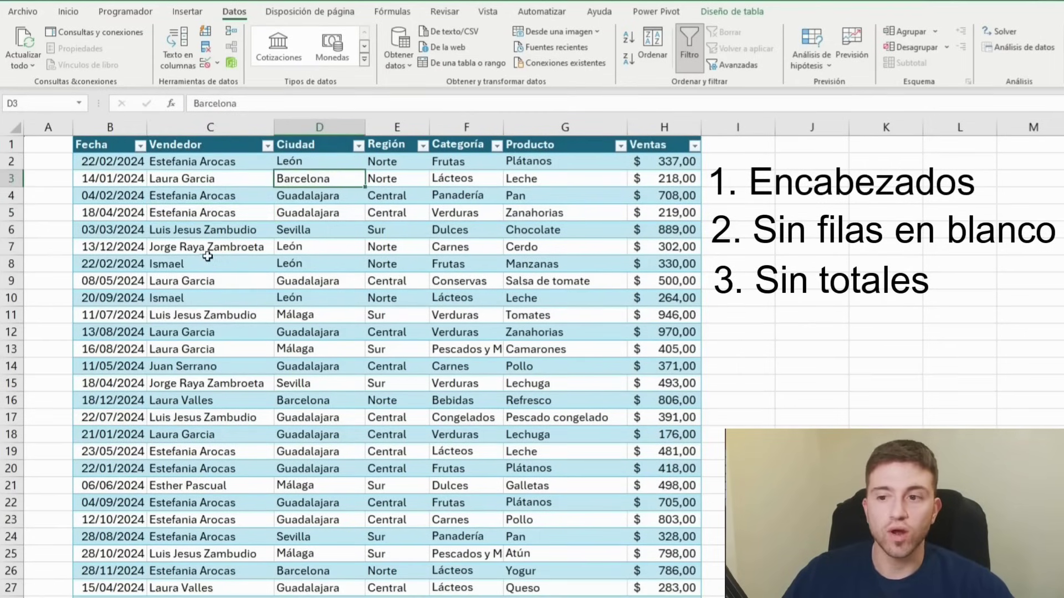
click(213, 219)
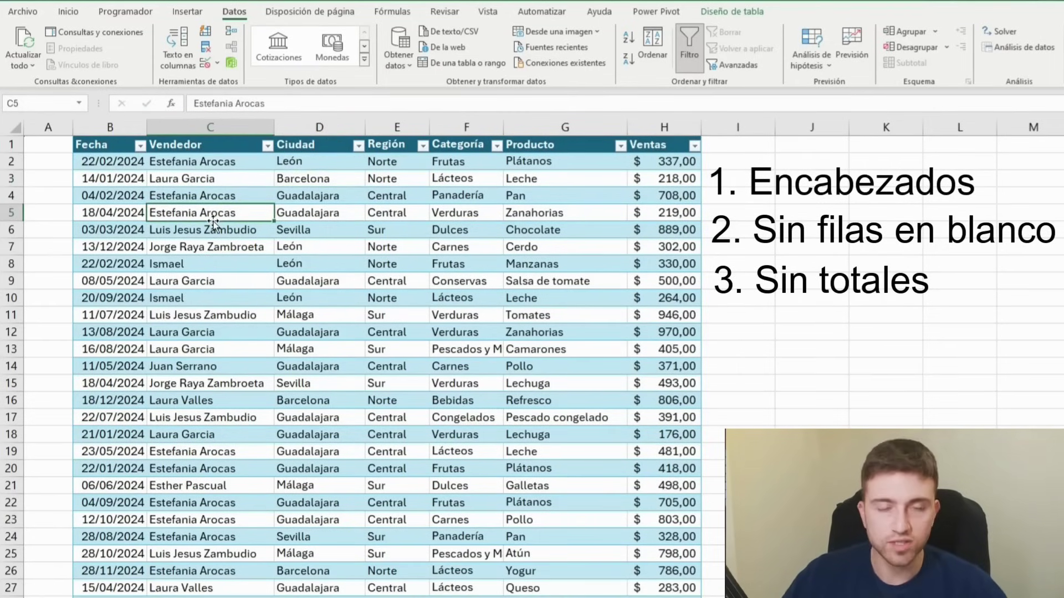
key(ctrl+Down)
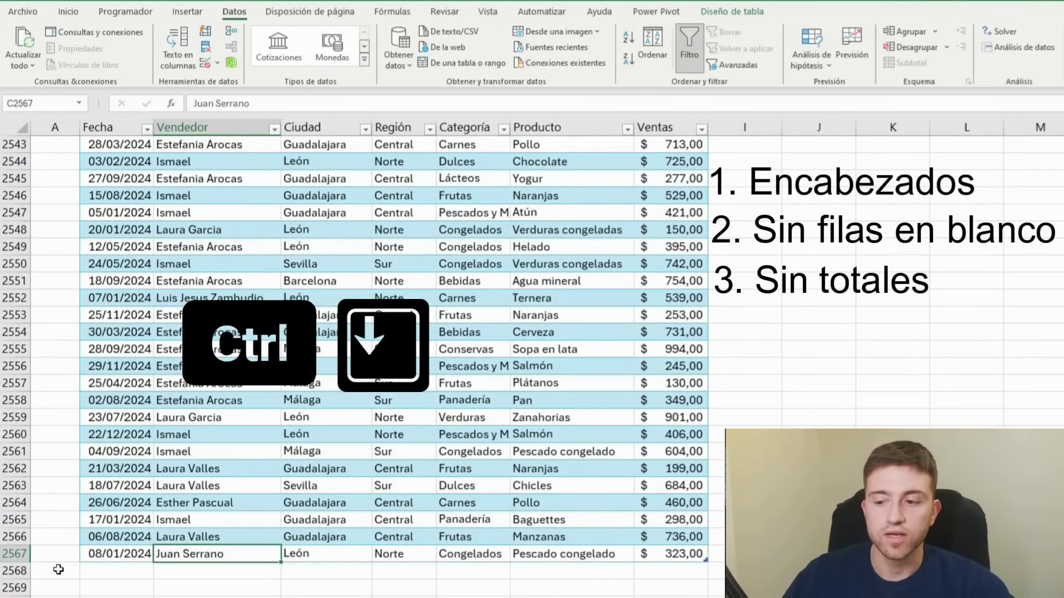
click(14, 573)
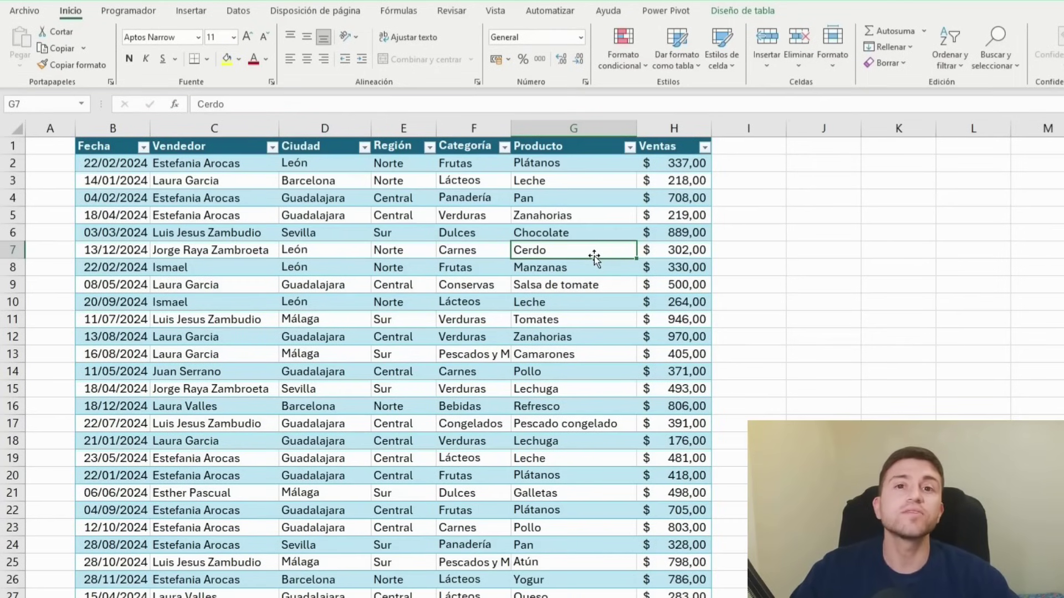
Start a new PivotTable with Tabla1 as its source range
click(431, 238)
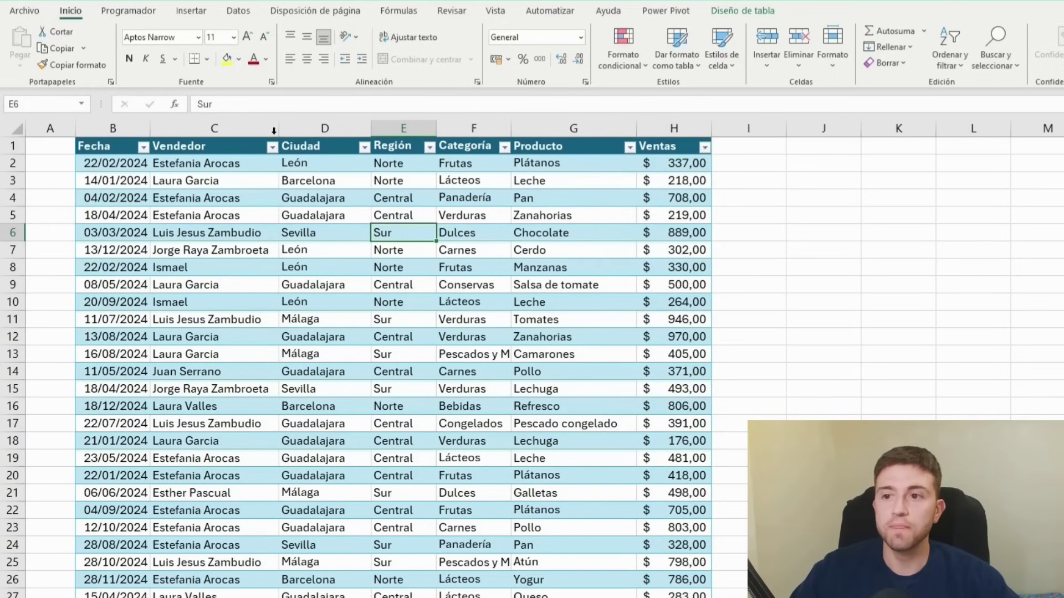
click(192, 10)
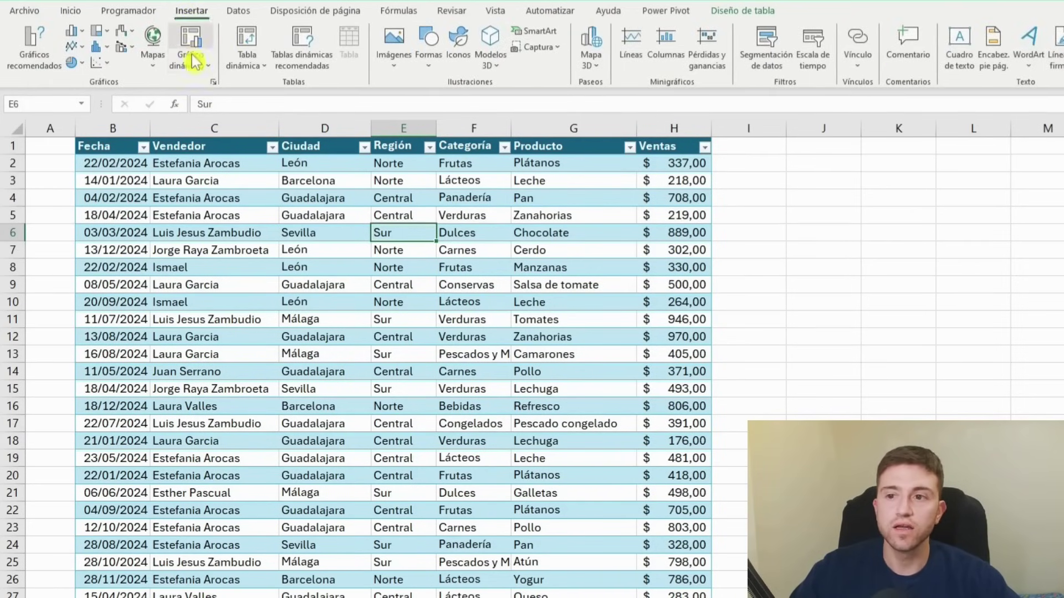
click(245, 44)
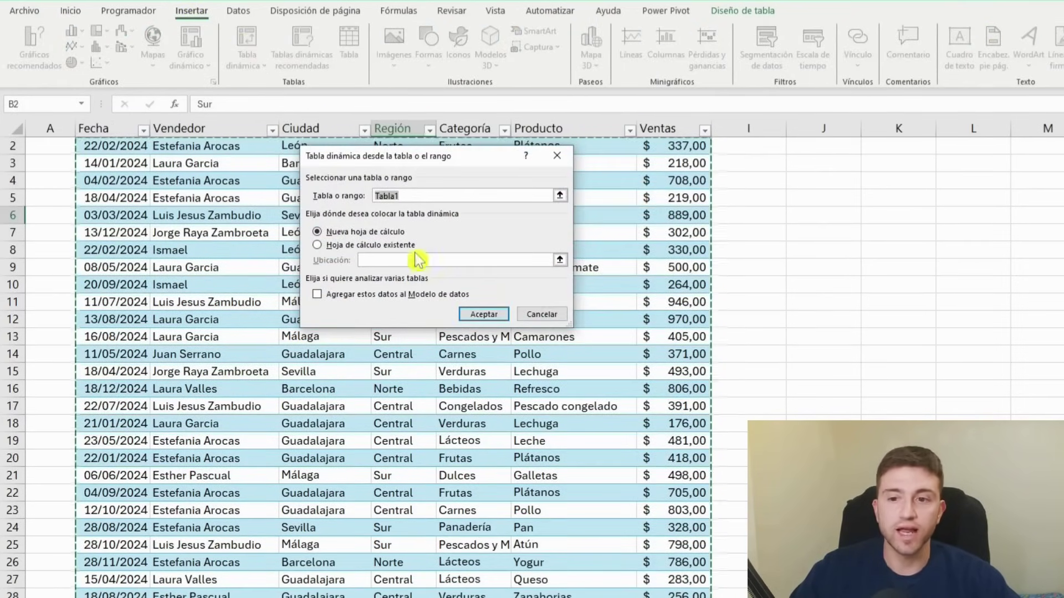
click(432, 195)
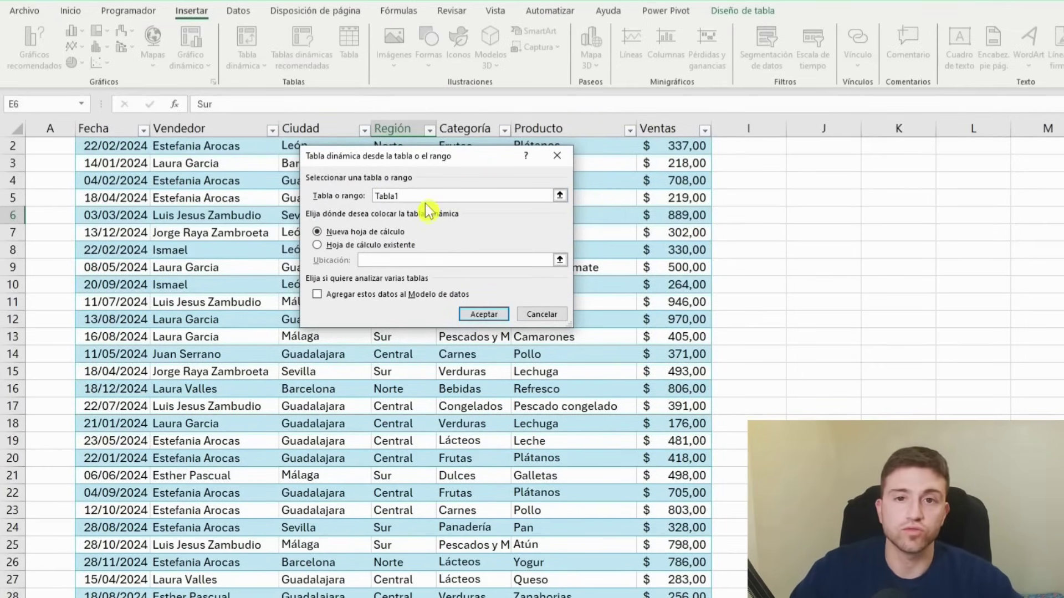
double_click(401, 201)
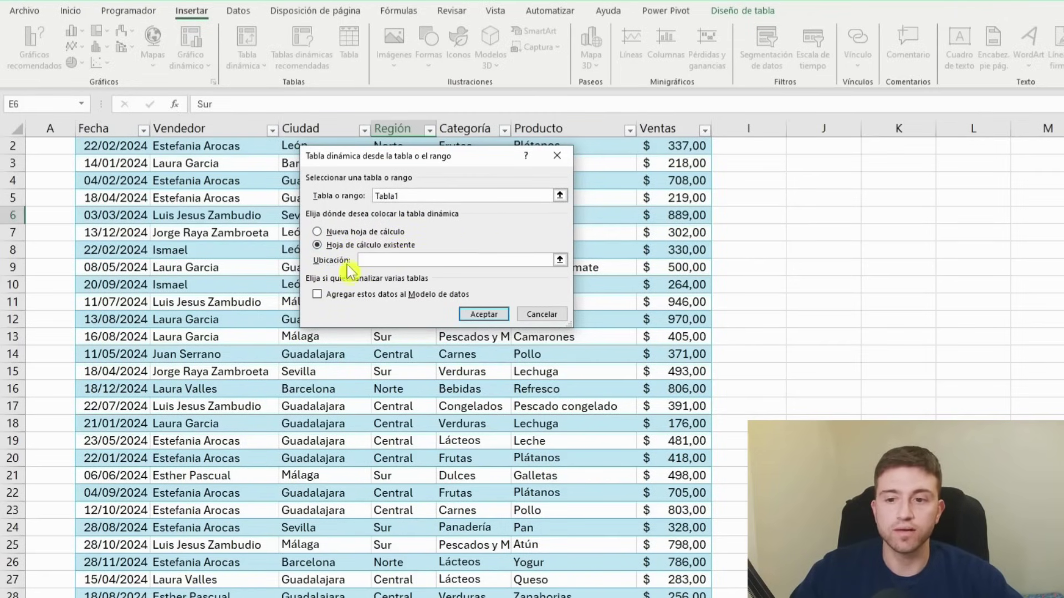
Place the PivotTable on a new worksheet rather than existing-sheet cell J5, and confirm
click(762, 201)
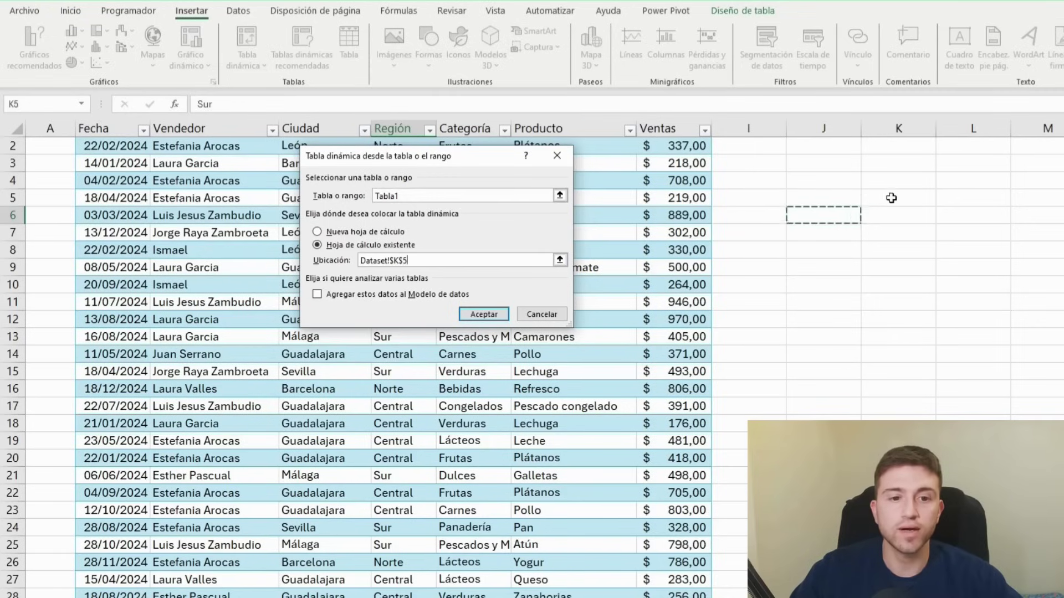
click(842, 198)
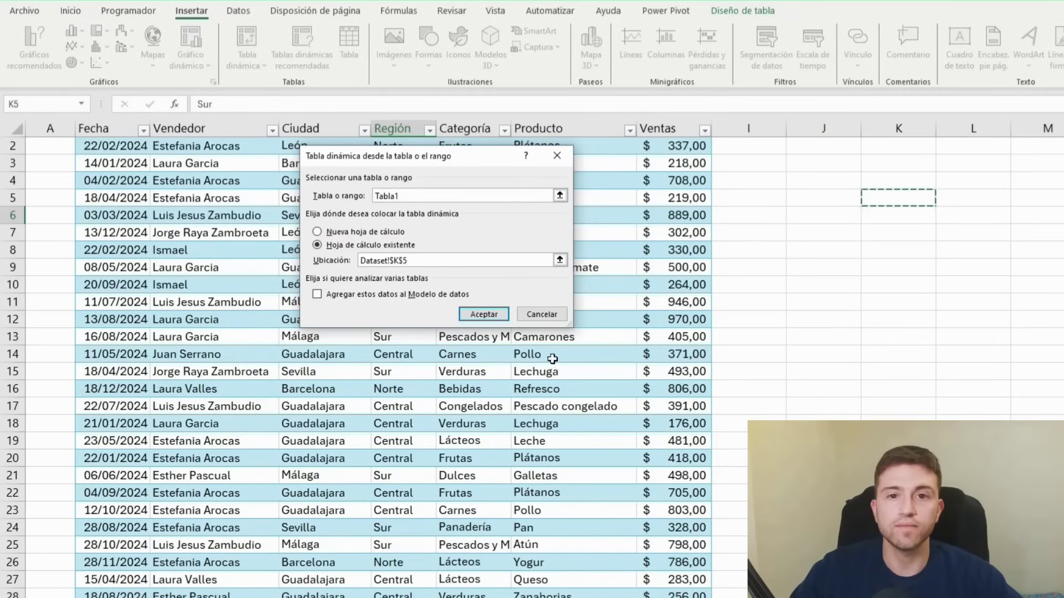
click(388, 231)
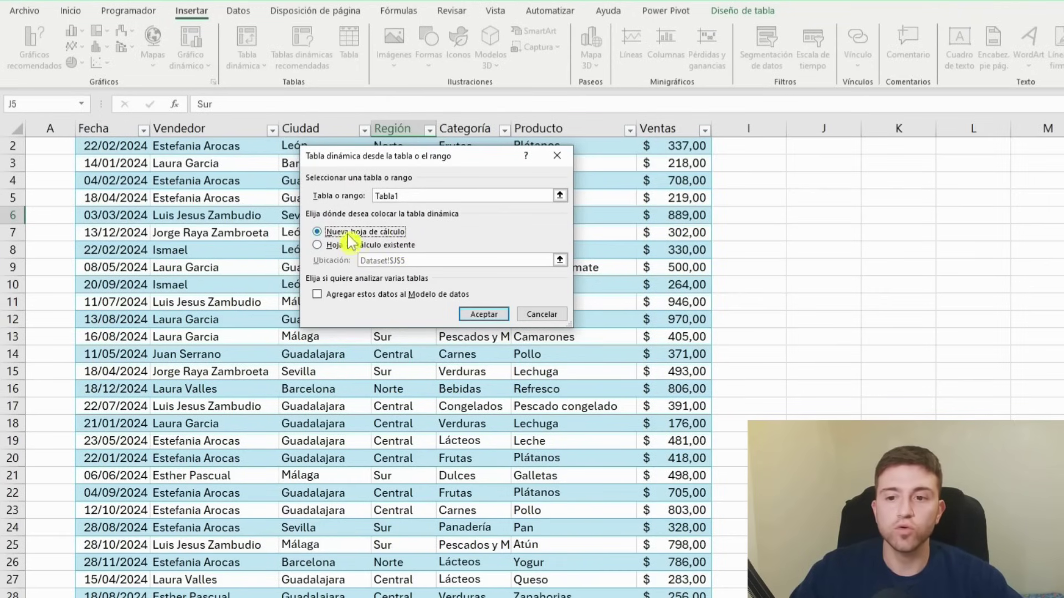
click(486, 318)
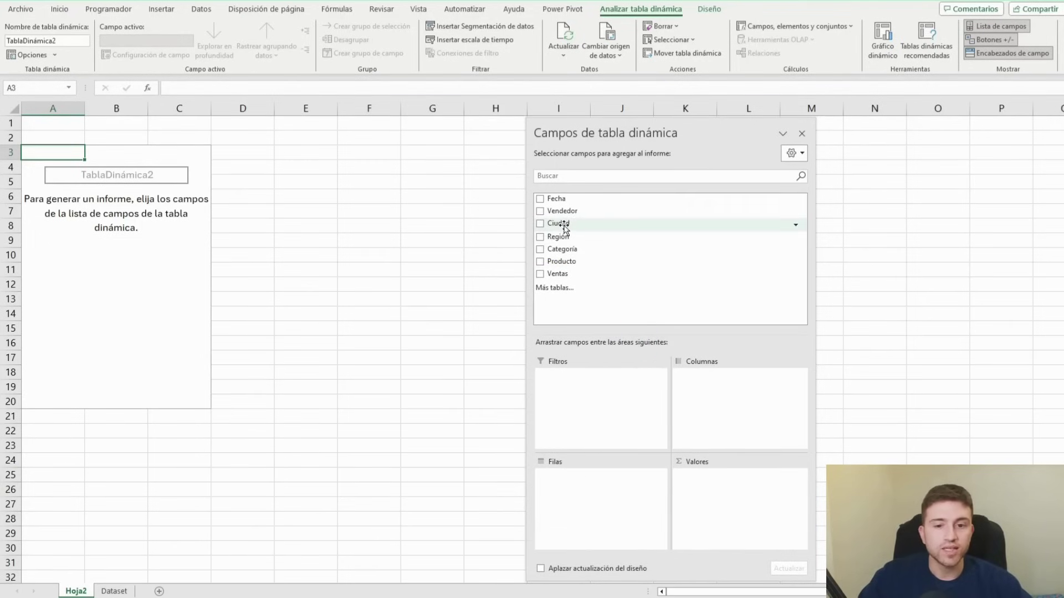
Put Ciudad in Filas and Ventas in Valores to list six cities' sales totals
drag(564, 225, 578, 225)
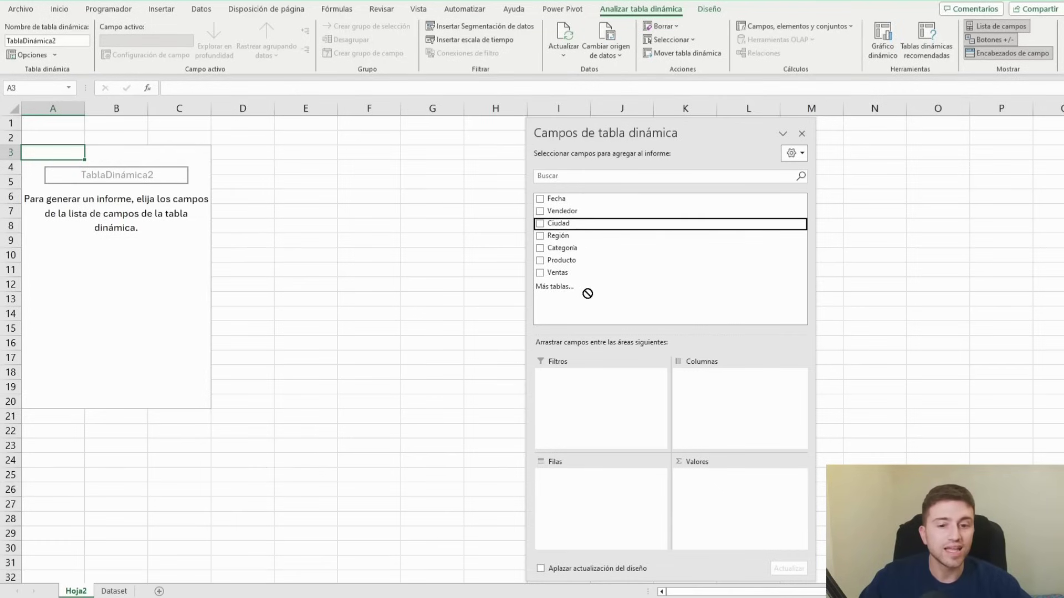
drag(587, 294, 583, 480)
drag(579, 496, 577, 500)
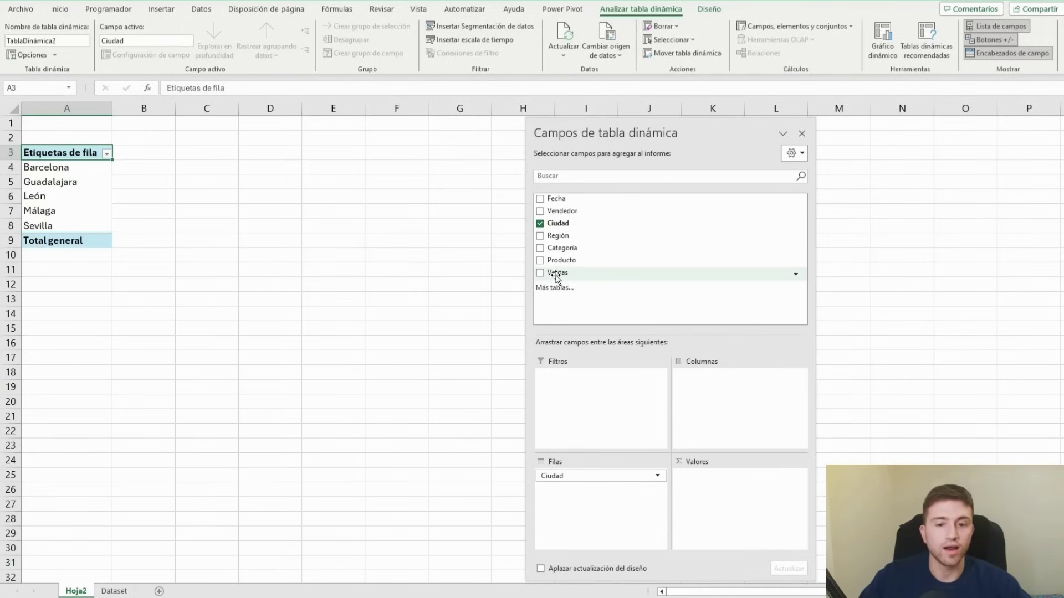
drag(555, 274, 713, 495)
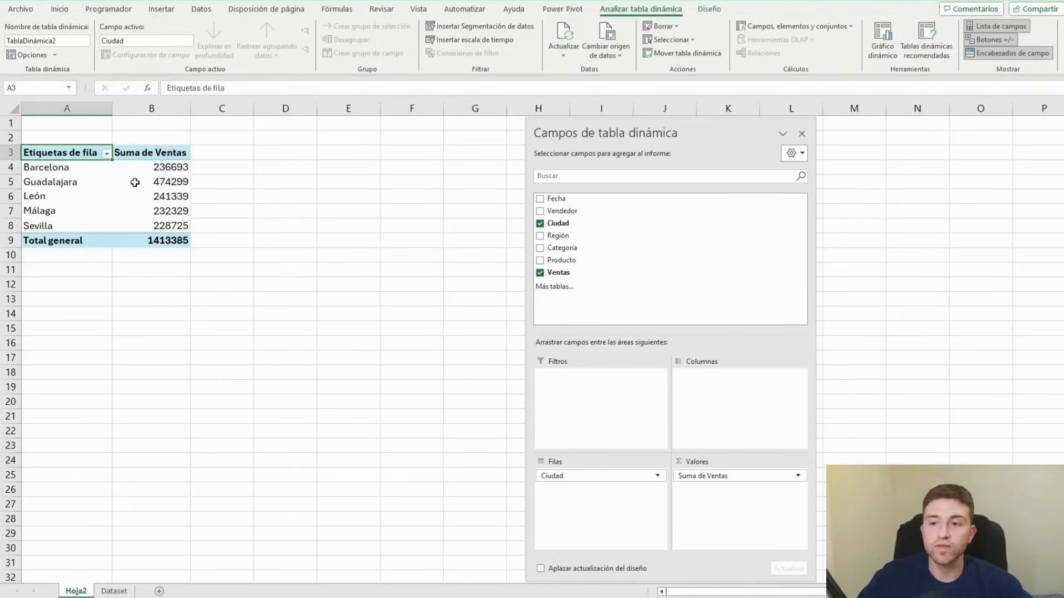
drag(183, 167, 176, 241)
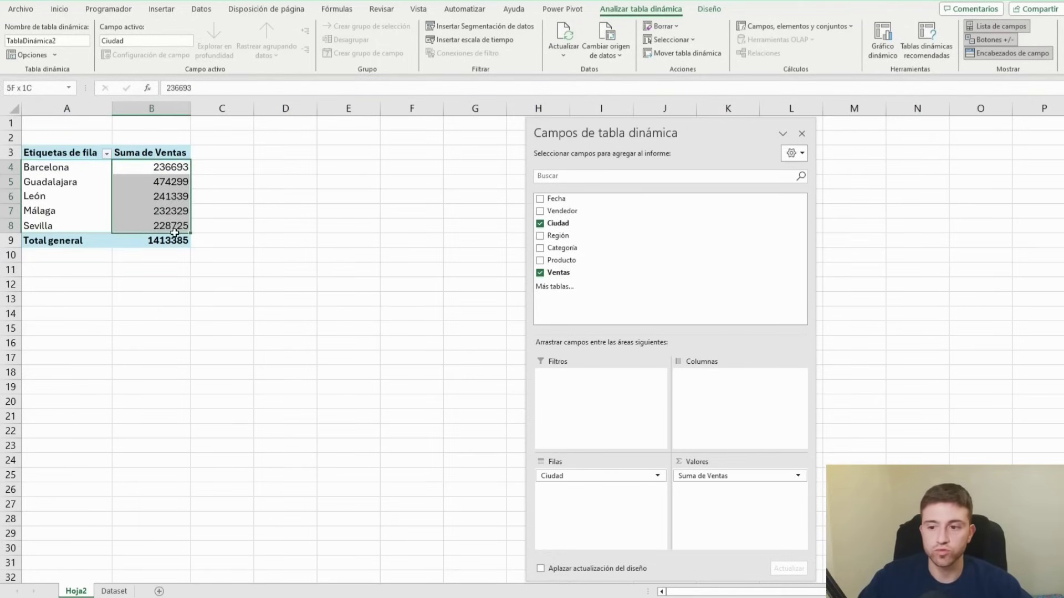
Format city totals as US-dollar accounting with no decimals, and move Ciudad to Columnas
click(60, 10)
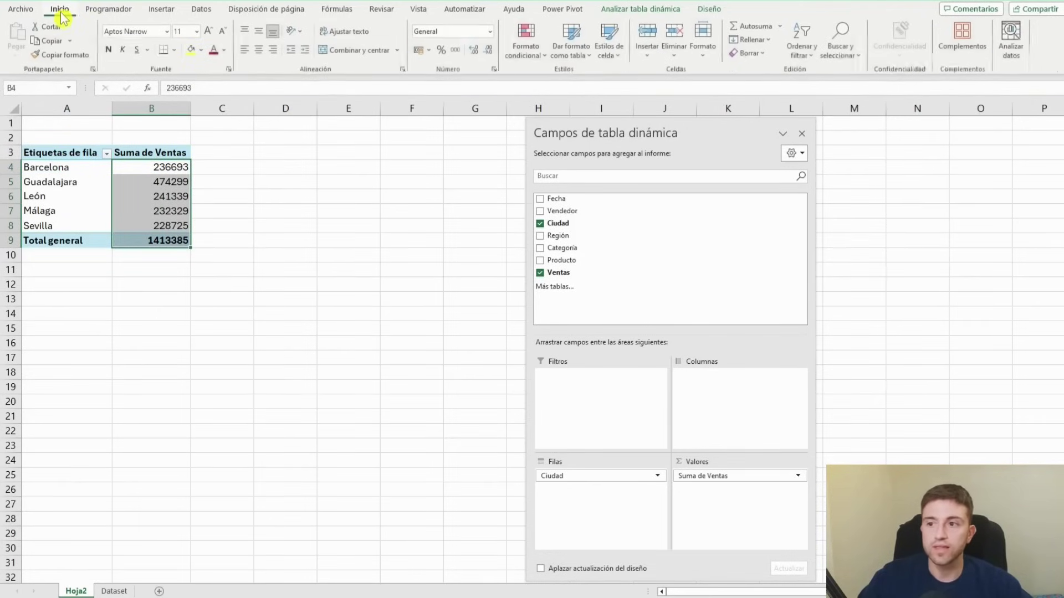
click(430, 50)
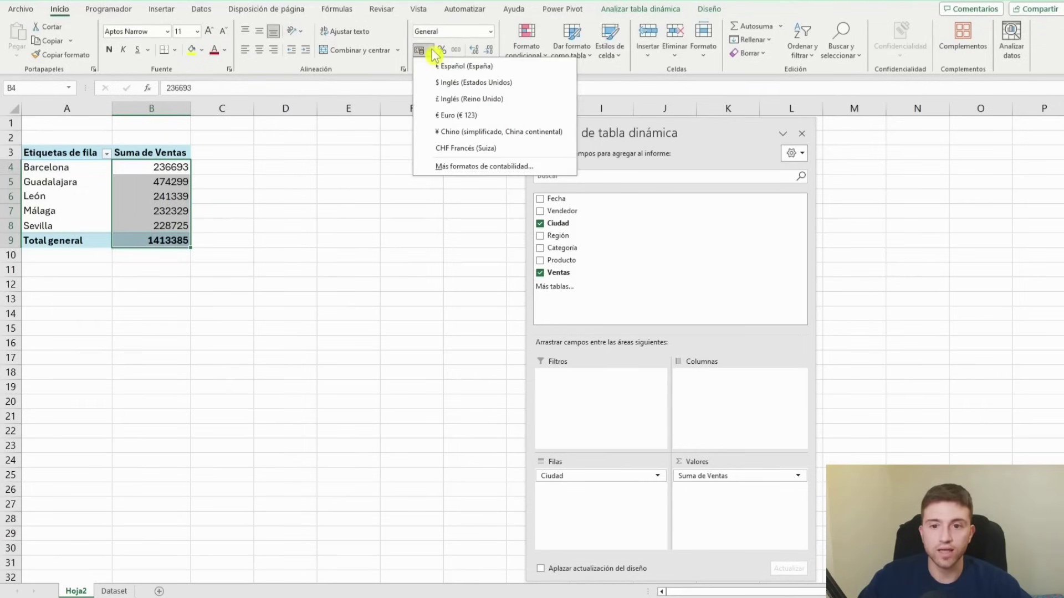
click(463, 82)
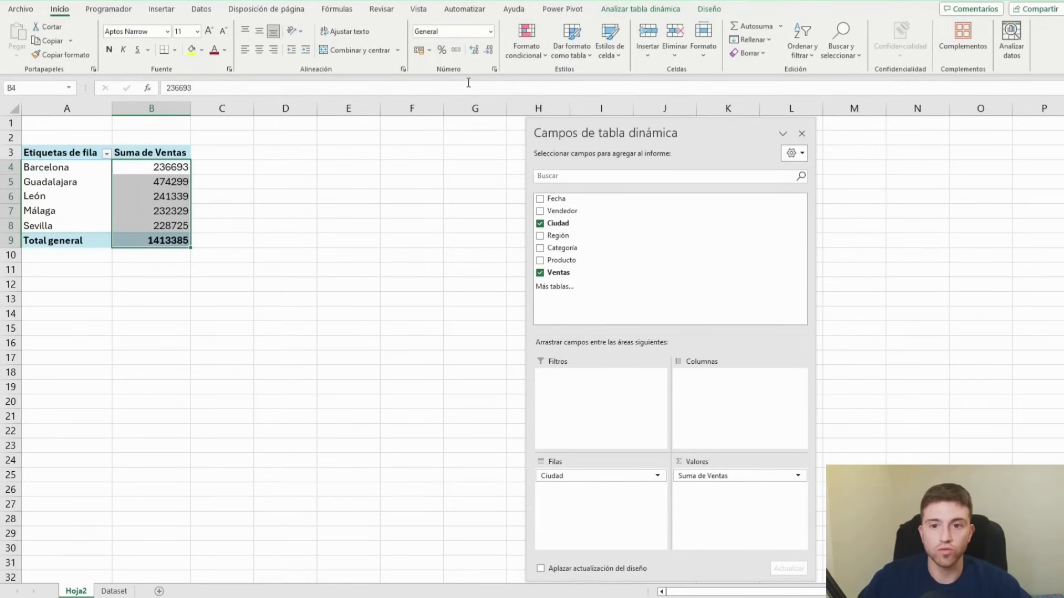
click(490, 50)
click(491, 51)
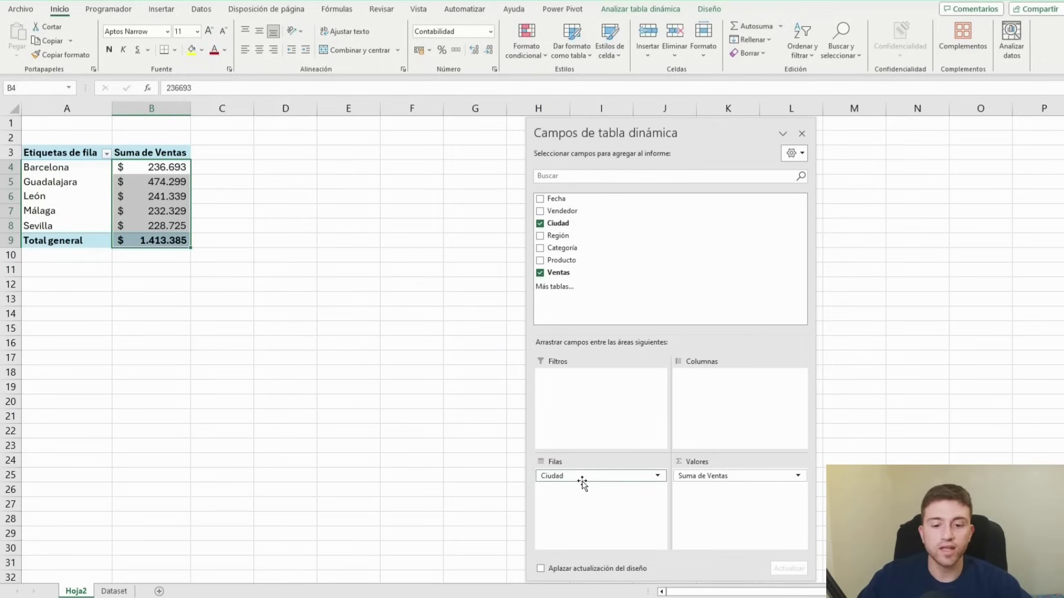
drag(582, 477, 707, 382)
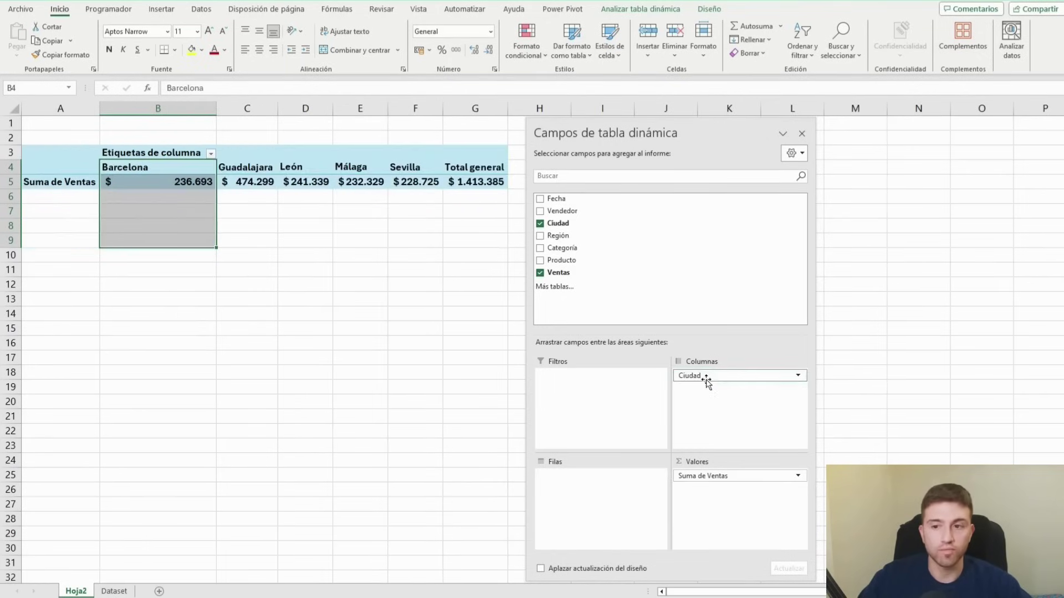
click(344, 182)
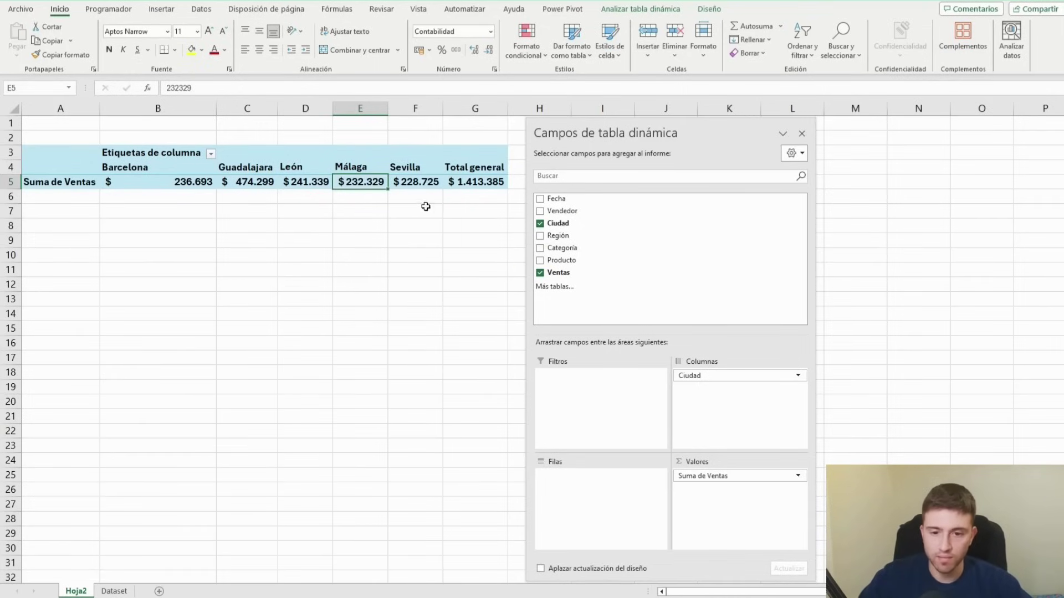
mouse_move(556, 273)
mouse_down()
mouse_move(606, 250)
mouse_move(602, 497)
mouse_up()
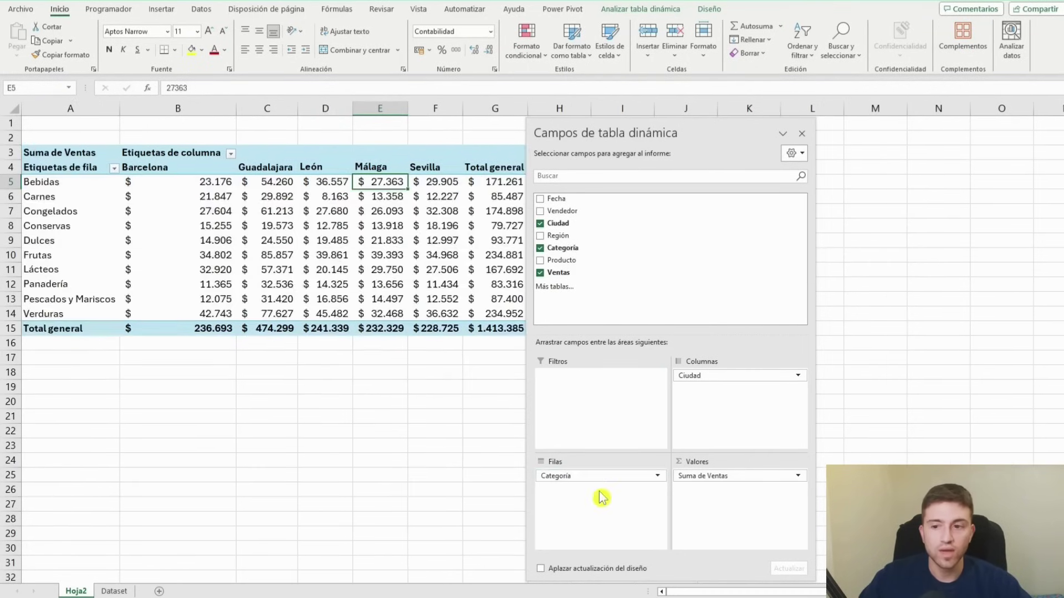
drag(631, 133, 690, 124)
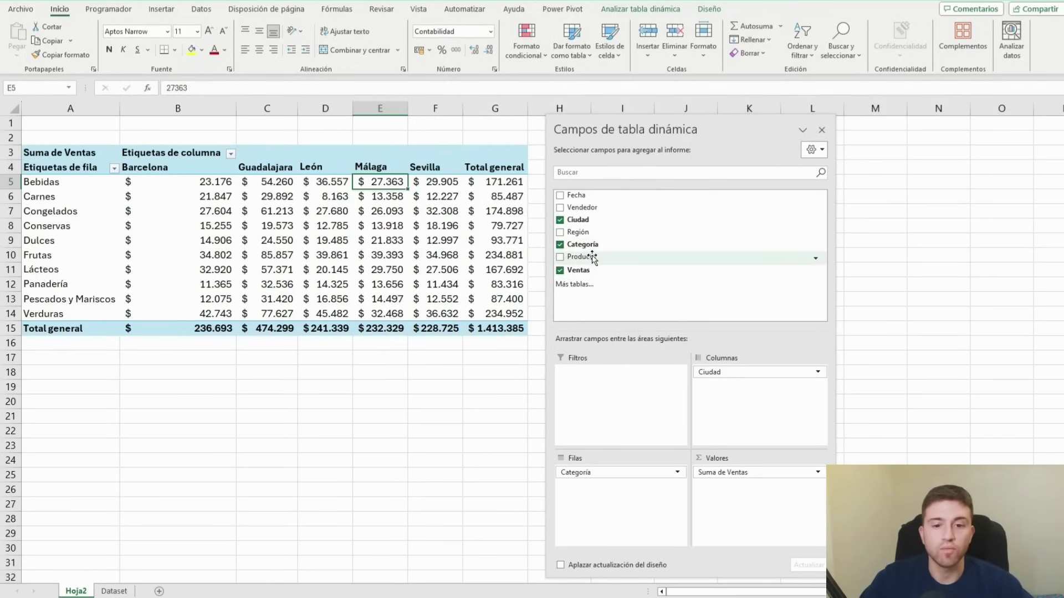
mouse_move(592, 256)
mouse_down()
mouse_move(628, 439)
mouse_move(593, 493)
mouse_up()
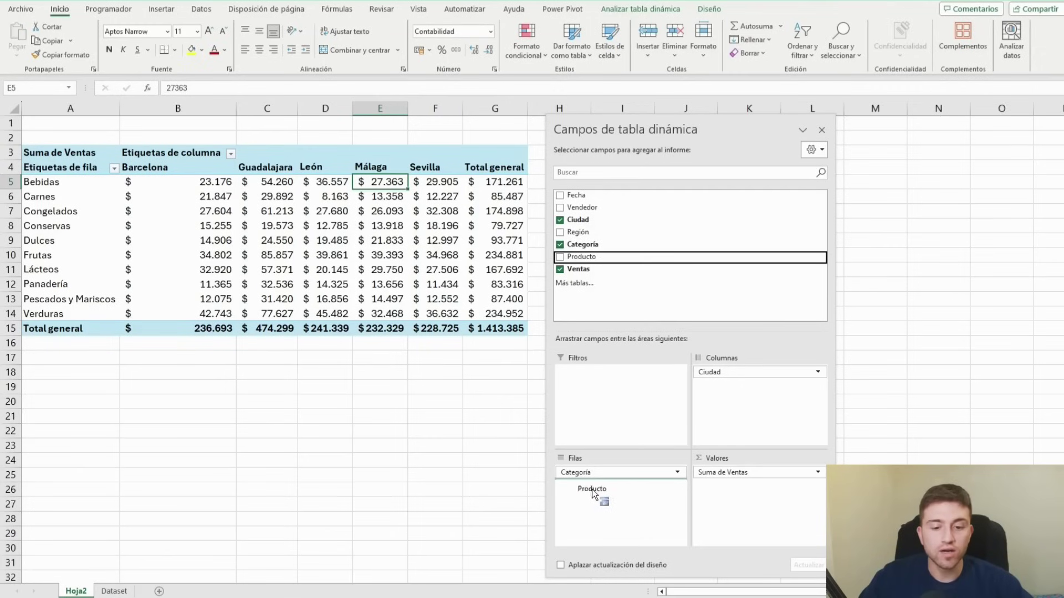
drag(593, 494, 594, 500)
drag(651, 129, 677, 127)
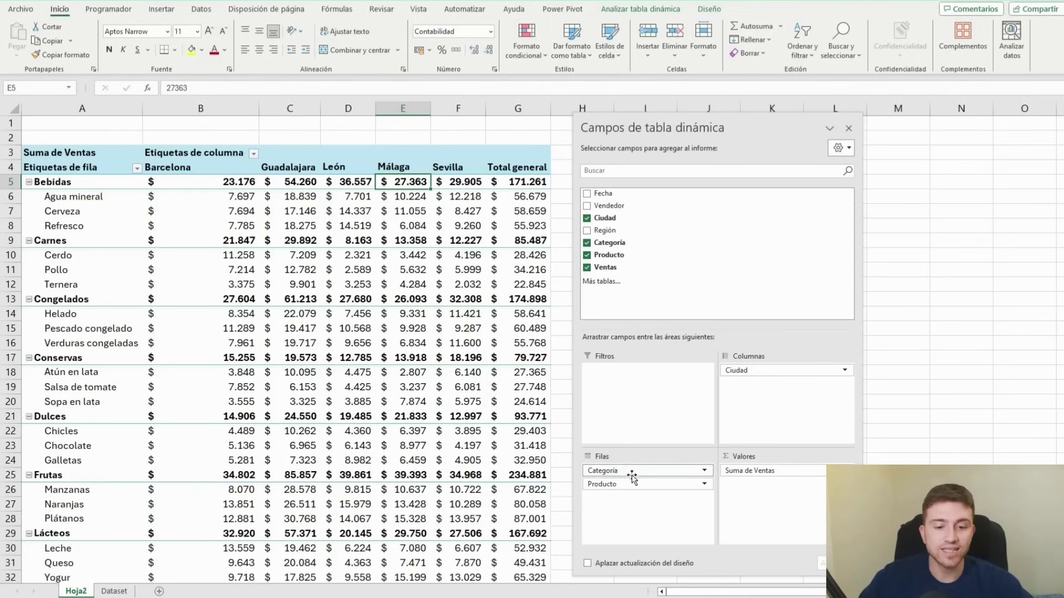
mouse_move(638, 486)
mouse_down()
mouse_move(485, 397)
mouse_move(550, 386)
mouse_move(530, 381)
mouse_up()
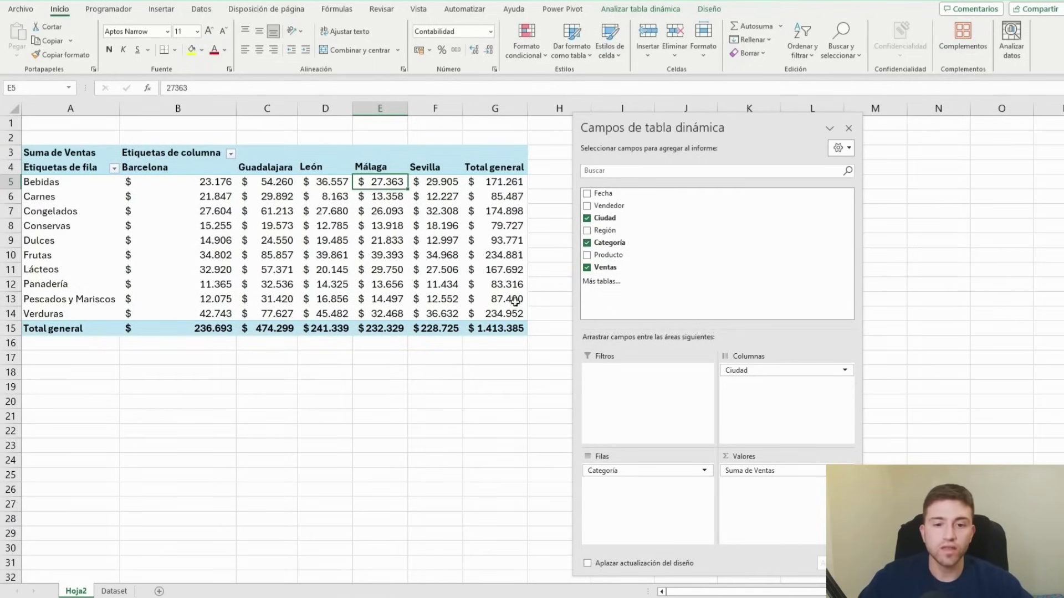
Add Región as a report filter and filter the pivot to Norte
mouse_move(607, 242)
mouse_down()
mouse_move(625, 243)
mouse_move(633, 277)
mouse_up()
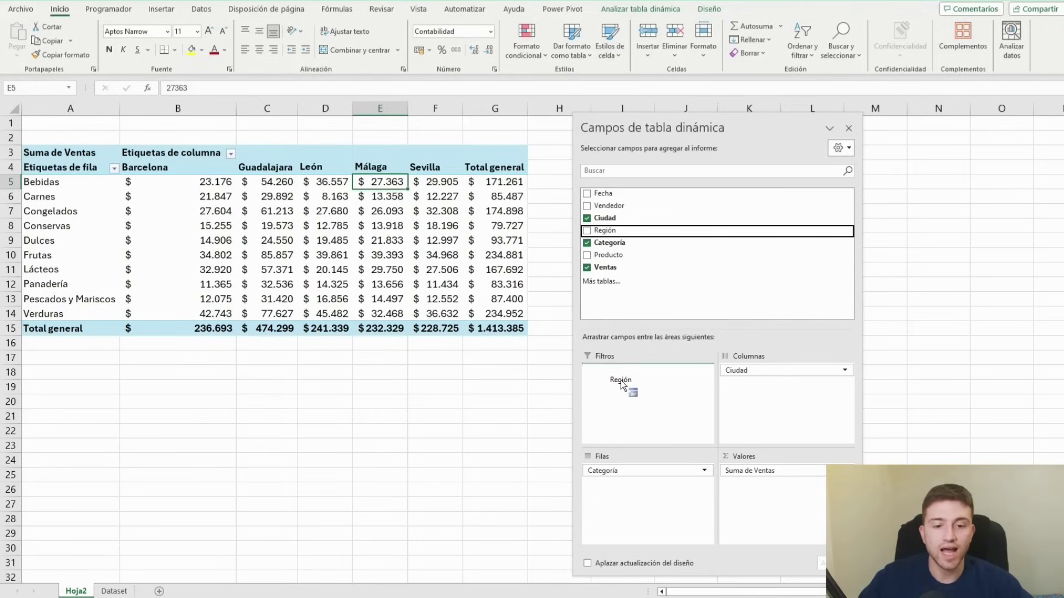
drag(625, 363, 620, 388)
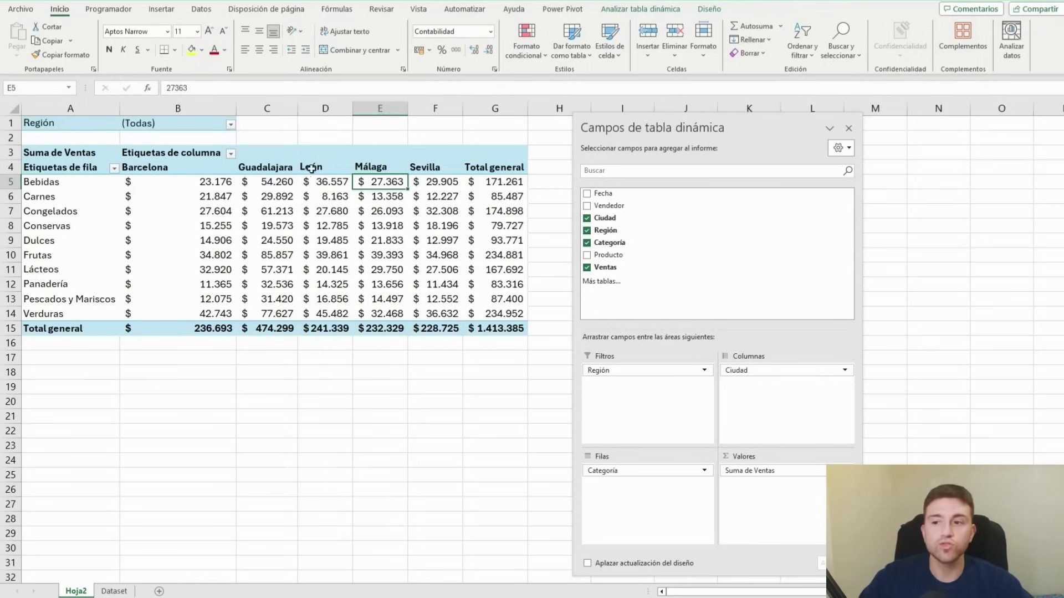
click(229, 124)
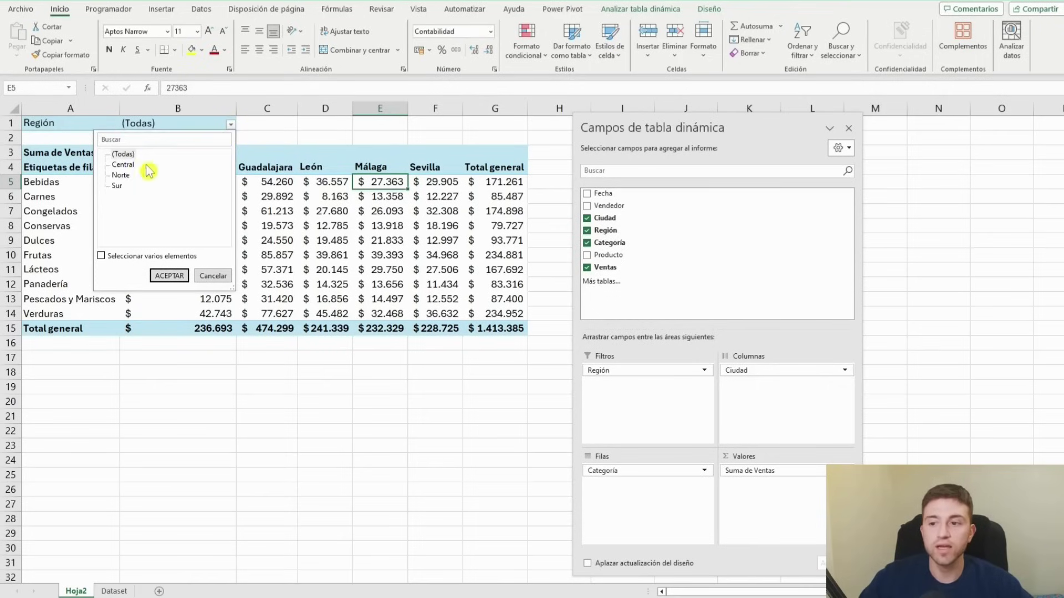
click(121, 175)
click(168, 280)
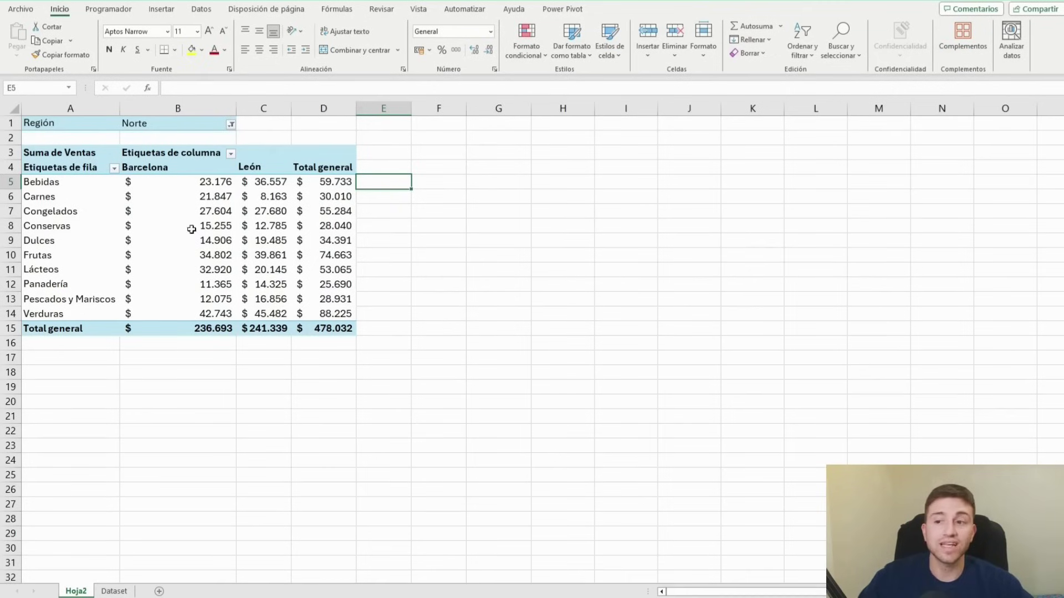
Select both Norte and Sur regions, then reset the Región filter to (Todas)
click(231, 124)
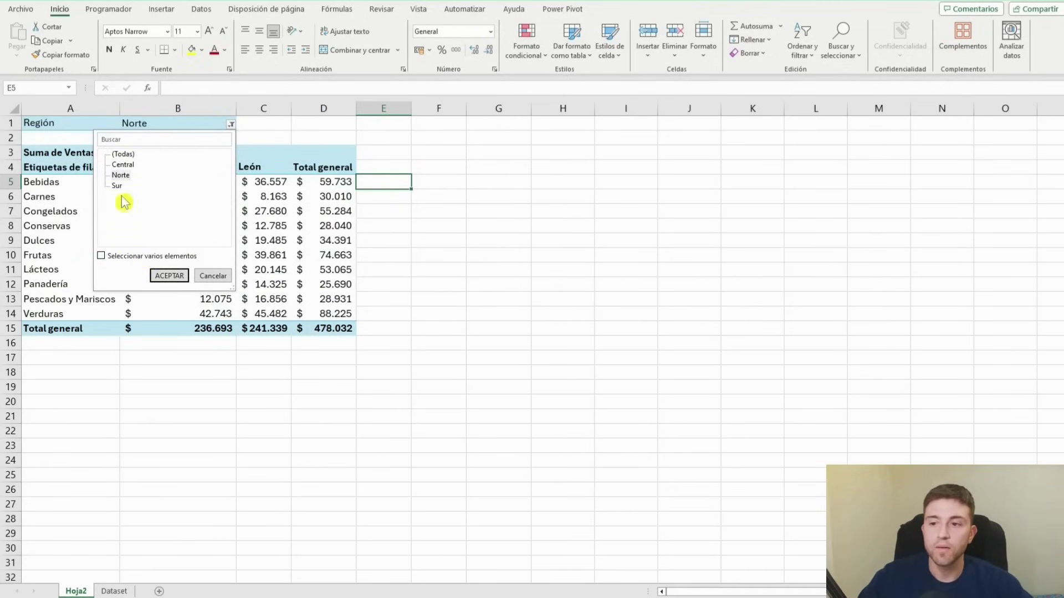
click(131, 259)
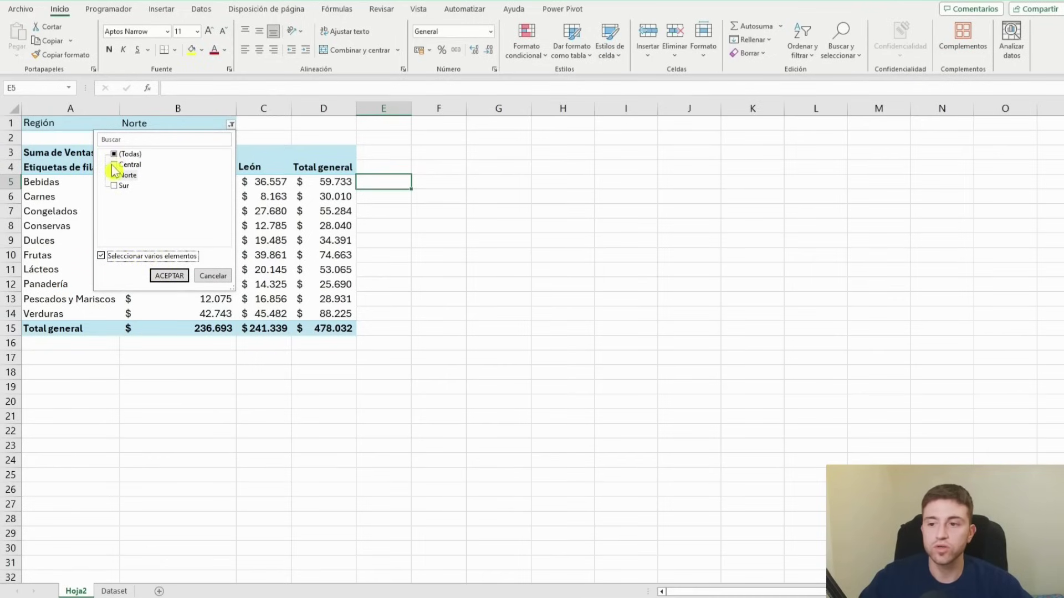
click(117, 185)
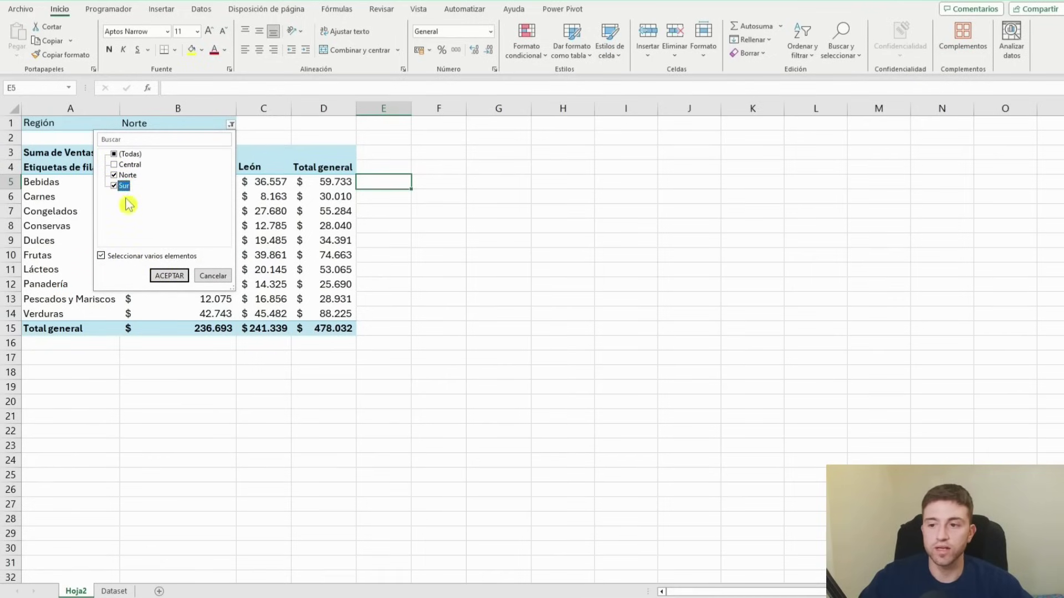
click(168, 276)
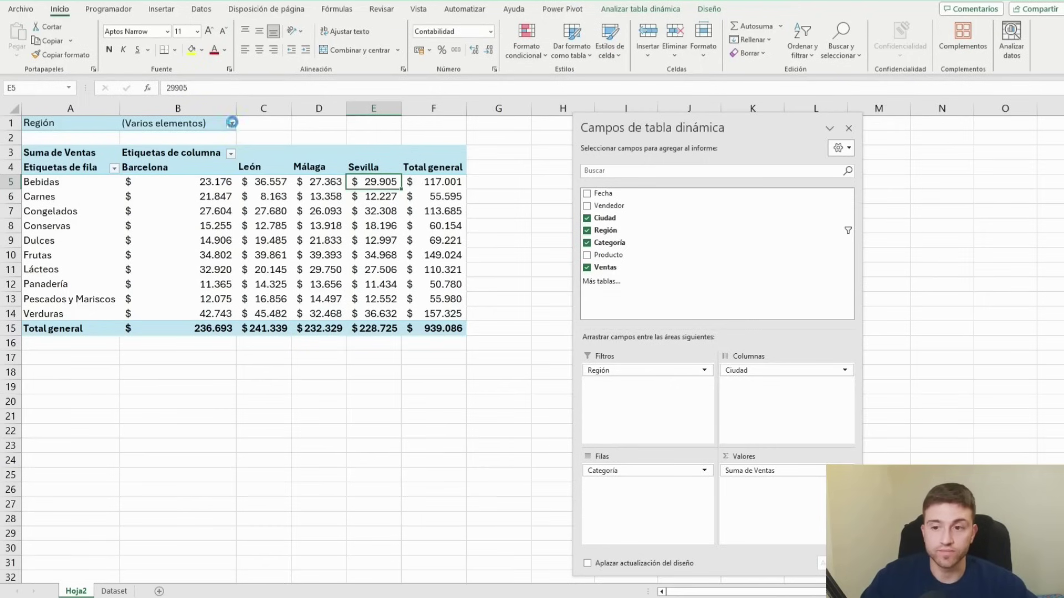
click(231, 124)
click(115, 155)
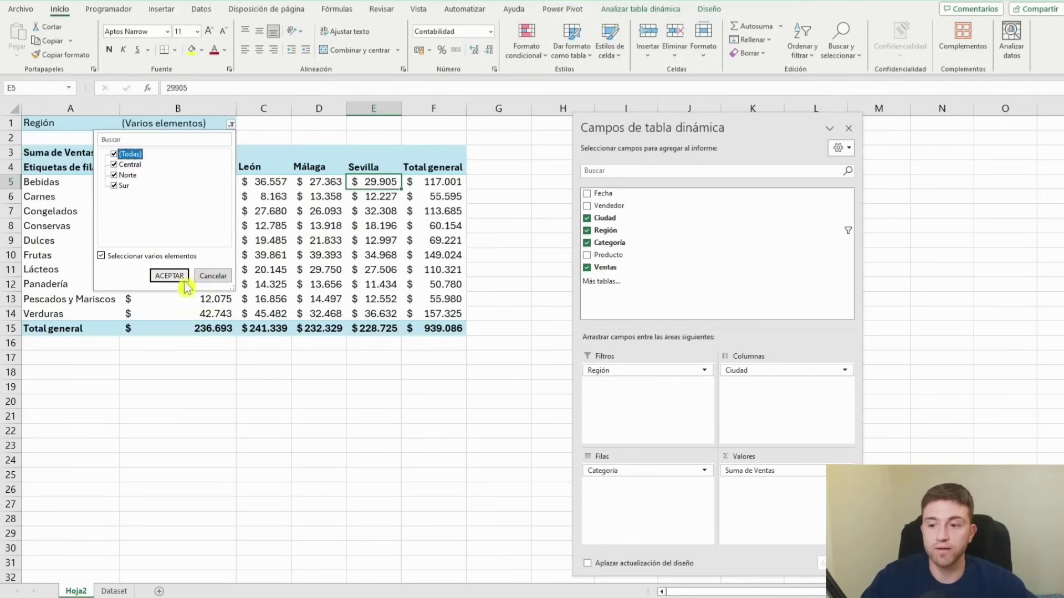
click(183, 276)
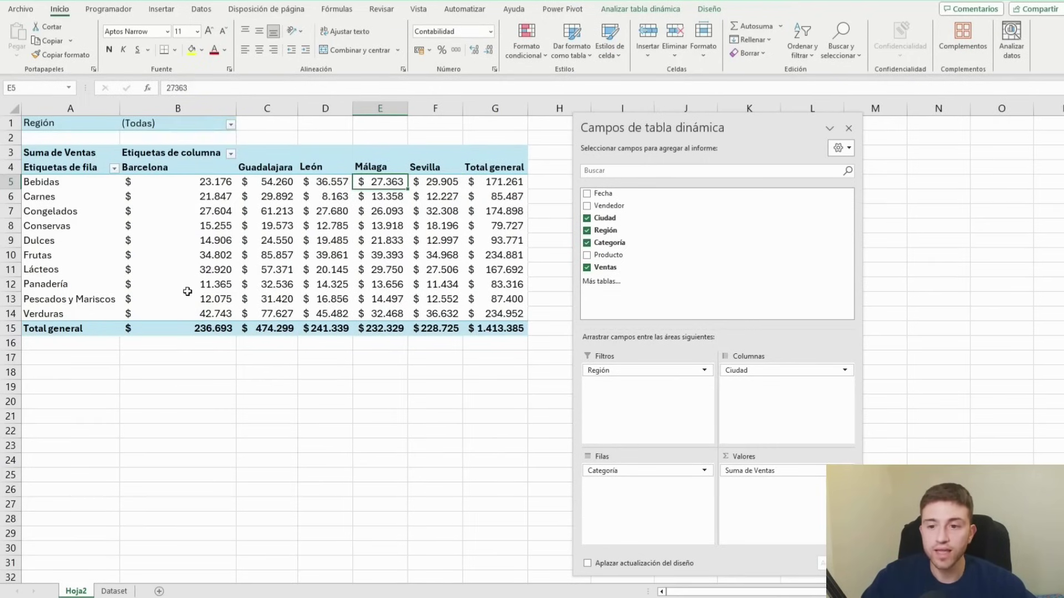
click(198, 270)
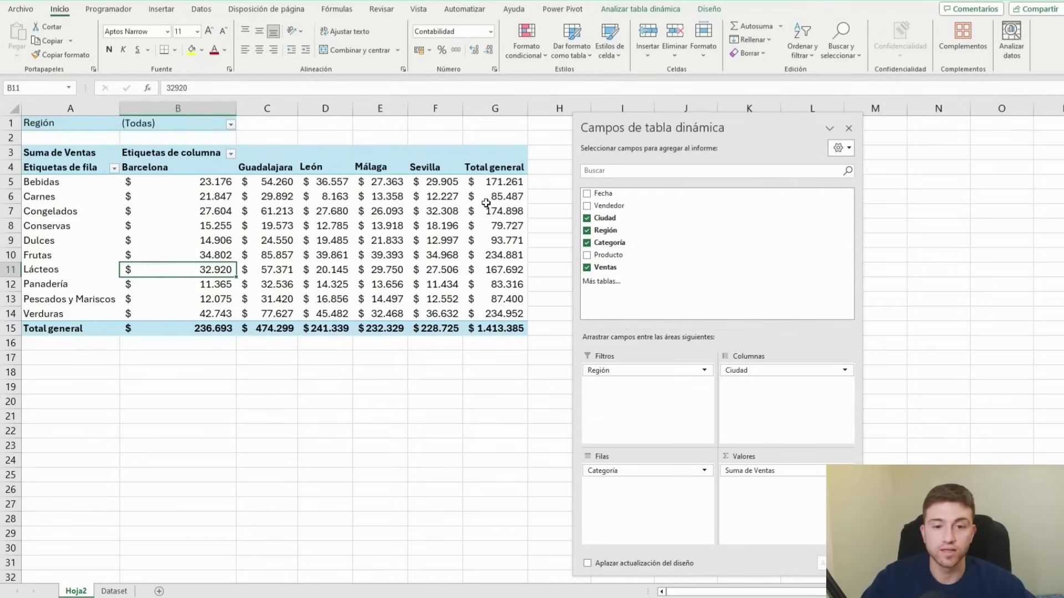
Add Vendedor as a second report filter, try one seller, then reset to (Todas)
drag(606, 210, 650, 294)
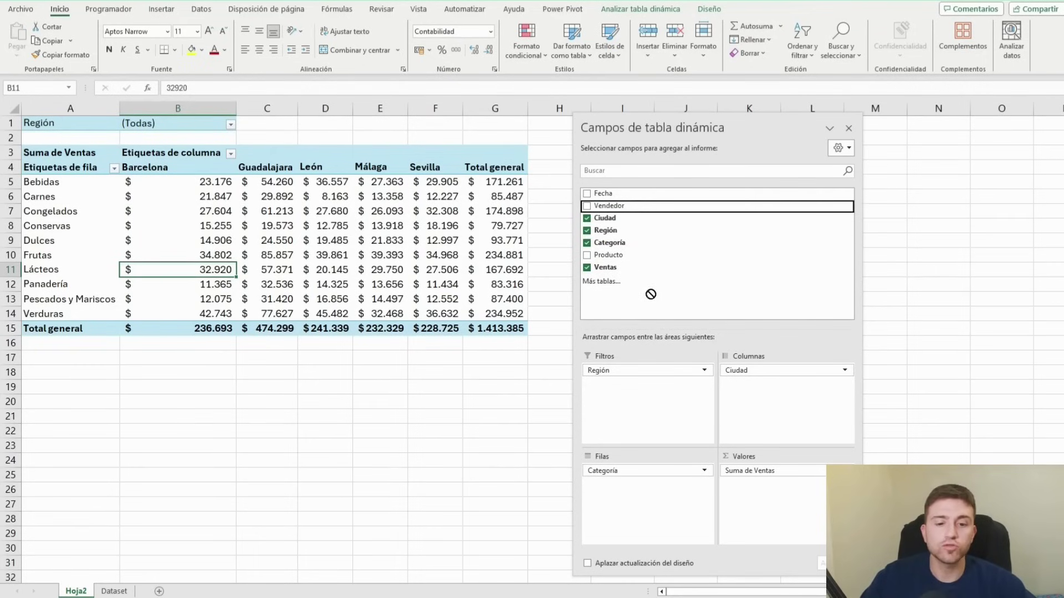
drag(647, 341, 641, 391)
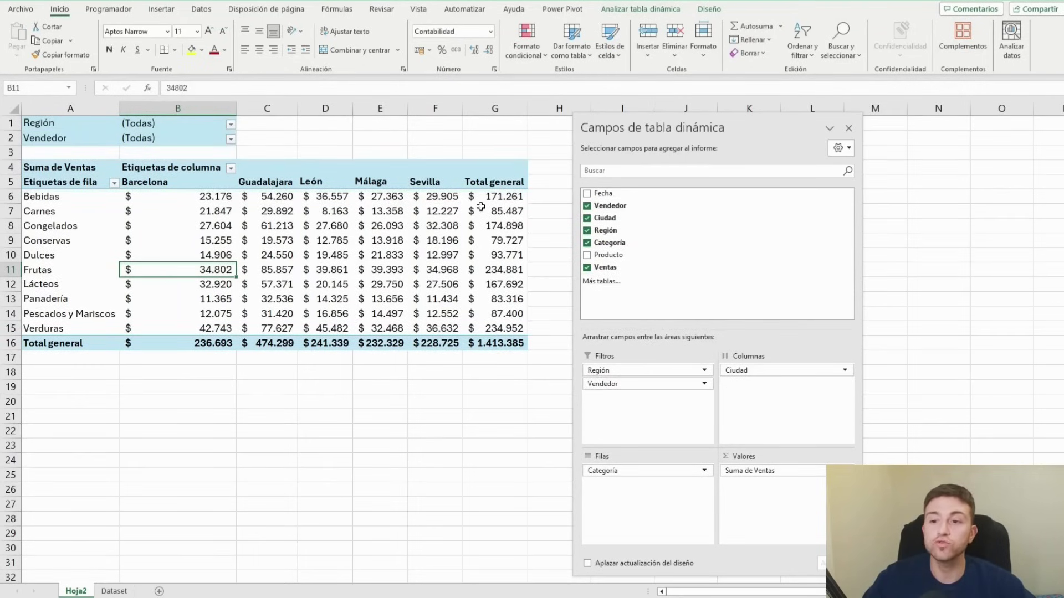
click(231, 139)
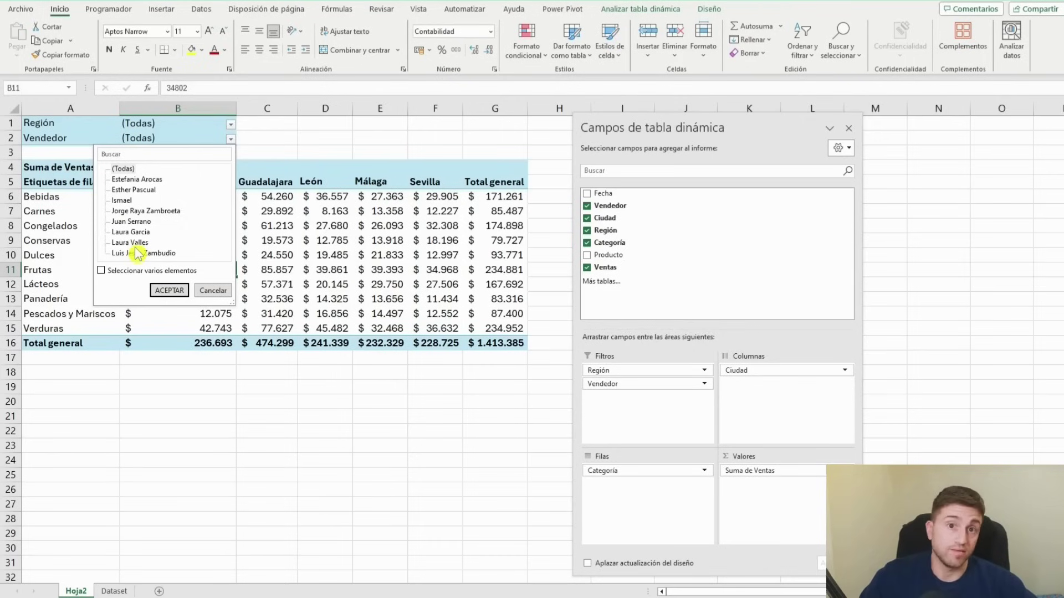
click(142, 190)
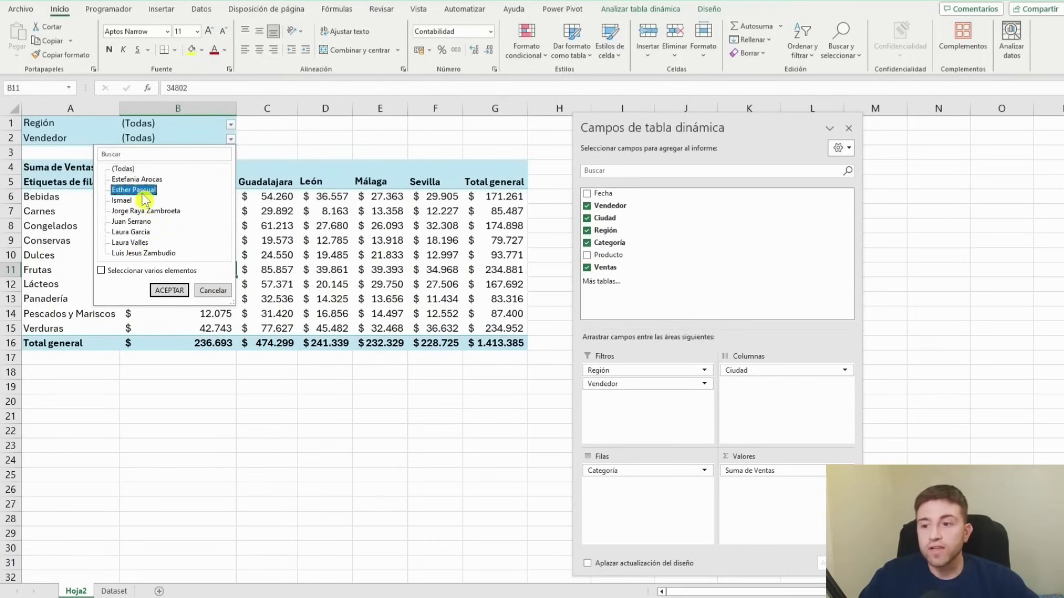
click(168, 292)
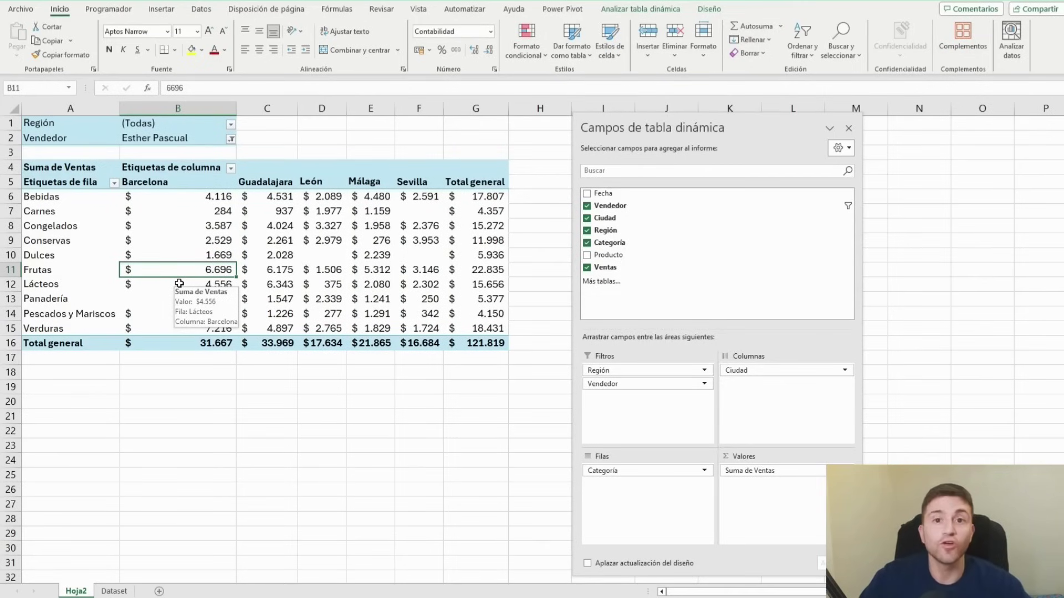
click(231, 139)
click(123, 168)
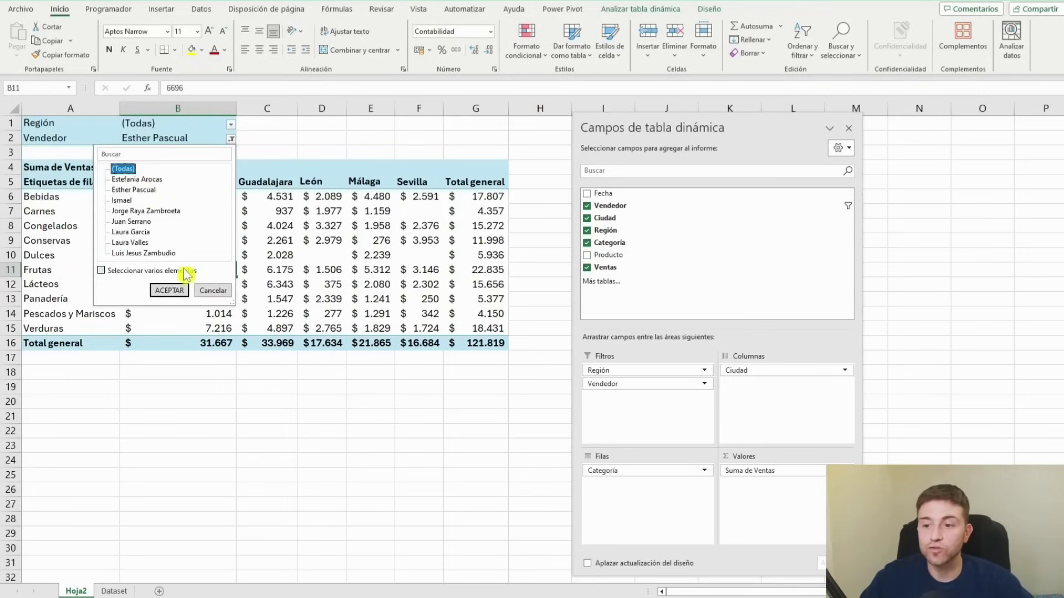
click(179, 291)
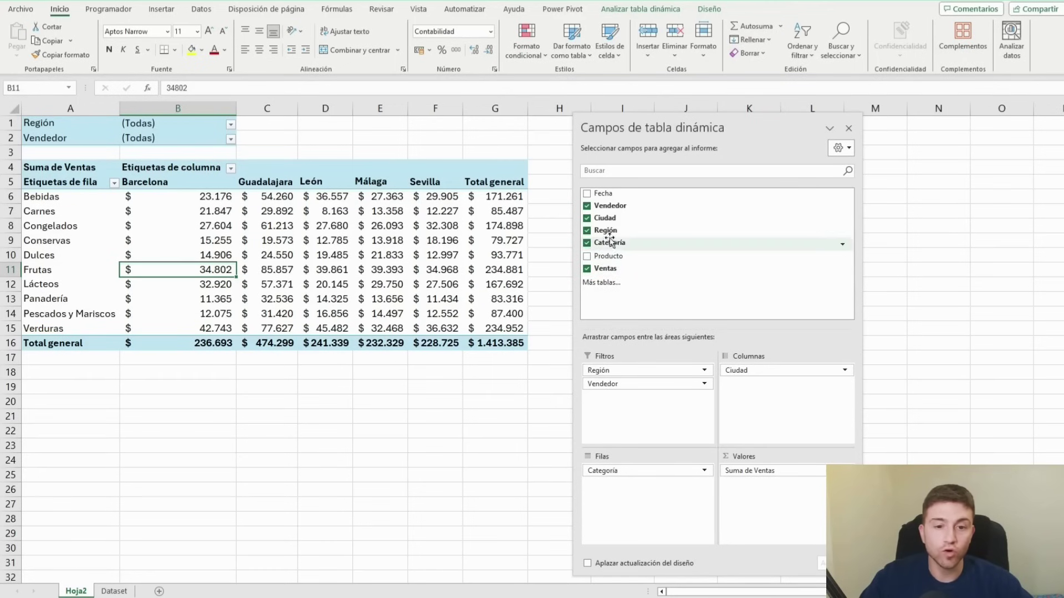
Move Vendedor from Filtros into Filas and place it above Categoría
right_click(609, 205)
click(628, 250)
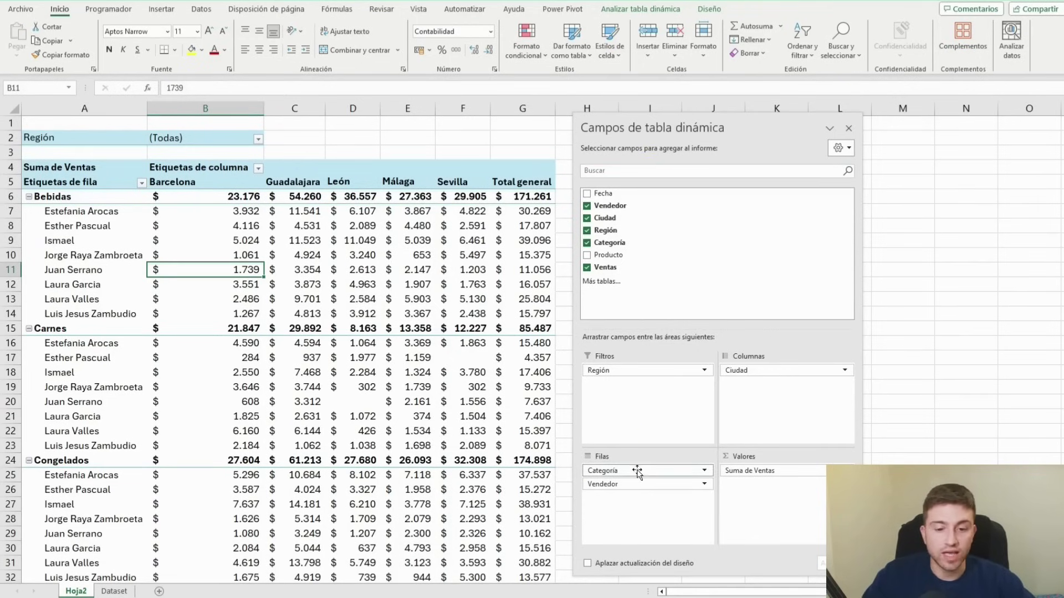
drag(608, 475, 608, 498)
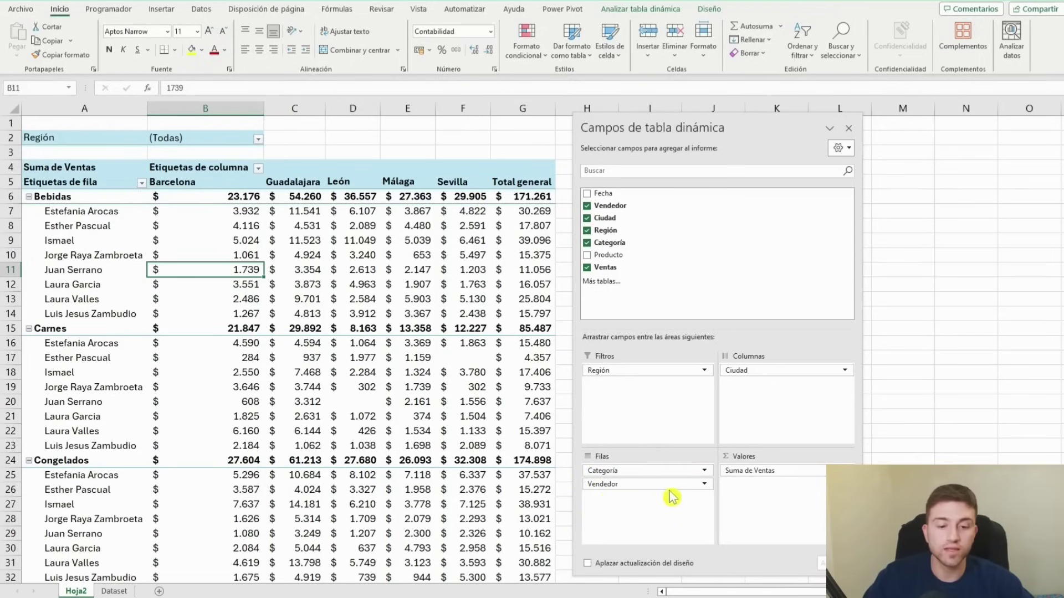
drag(679, 484, 675, 465)
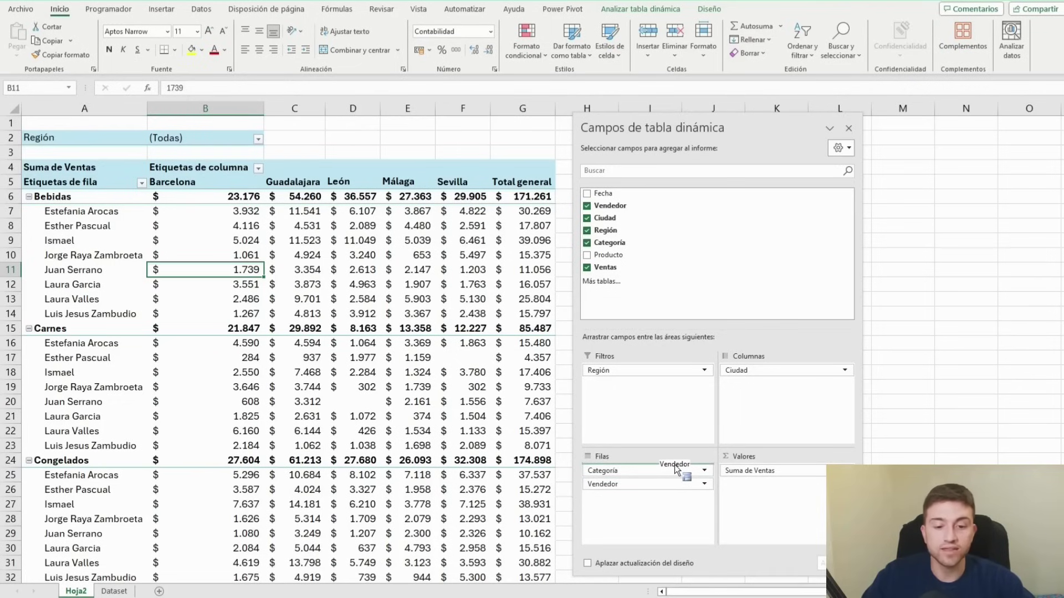
drag(675, 466, 675, 466)
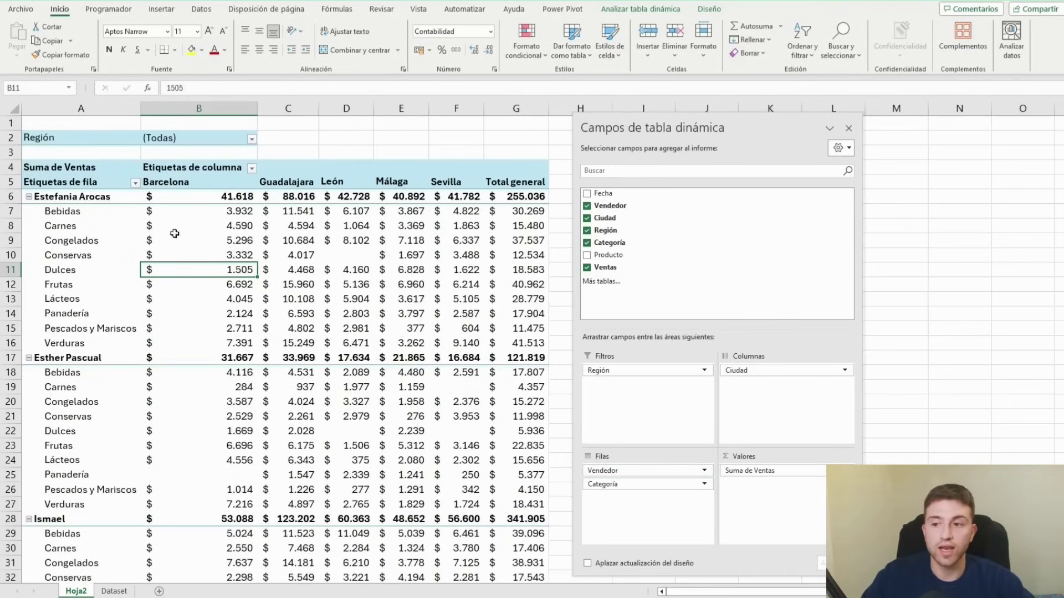
click(119, 195)
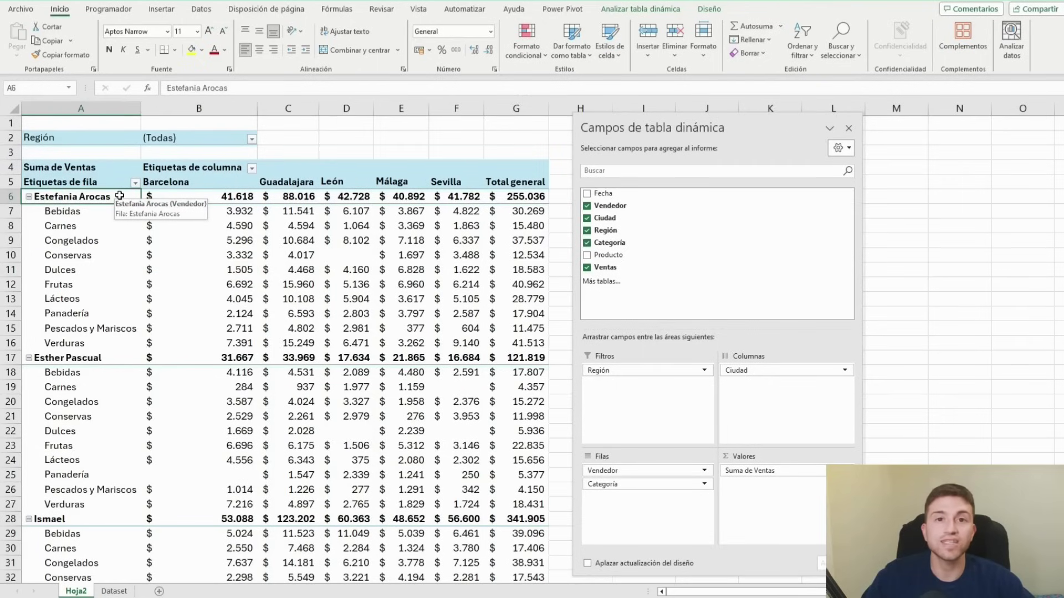
drag(114, 213, 113, 338)
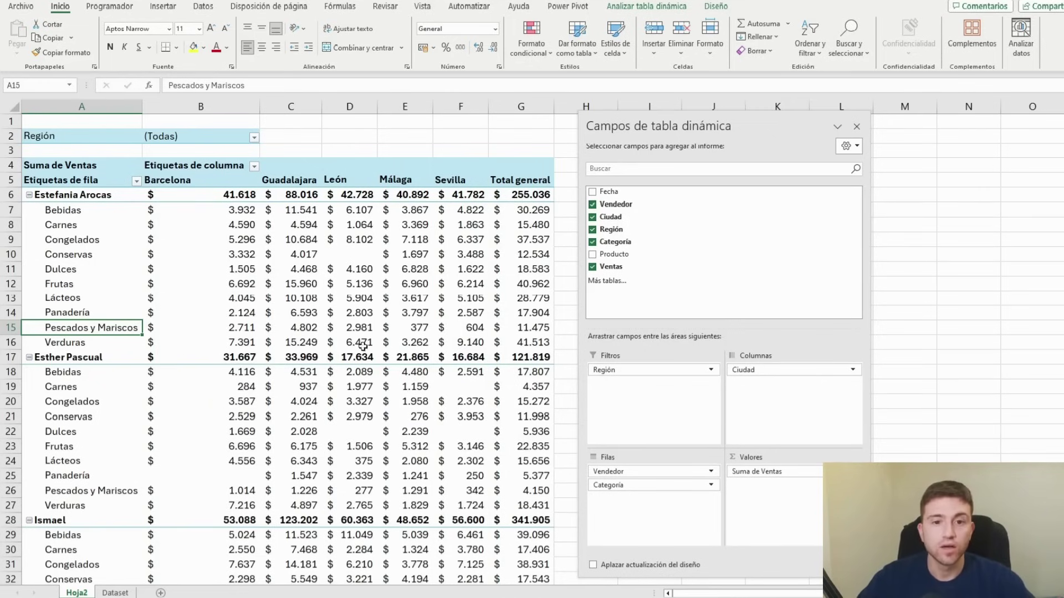
click(856, 127)
click(731, 254)
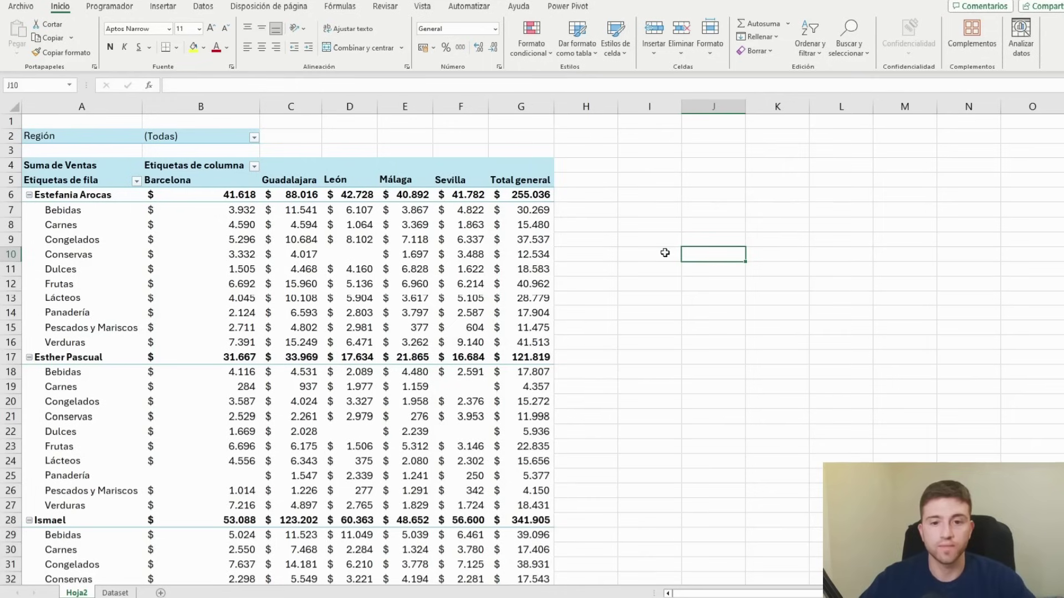
click(460, 283)
click(330, 272)
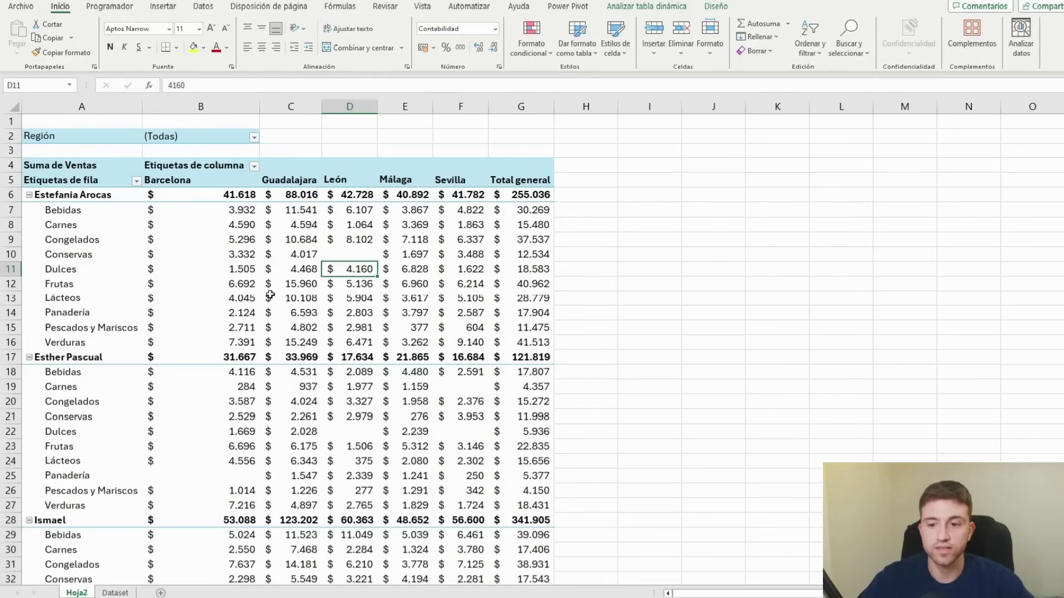
click(271, 296)
click(355, 311)
click(466, 312)
click(518, 224)
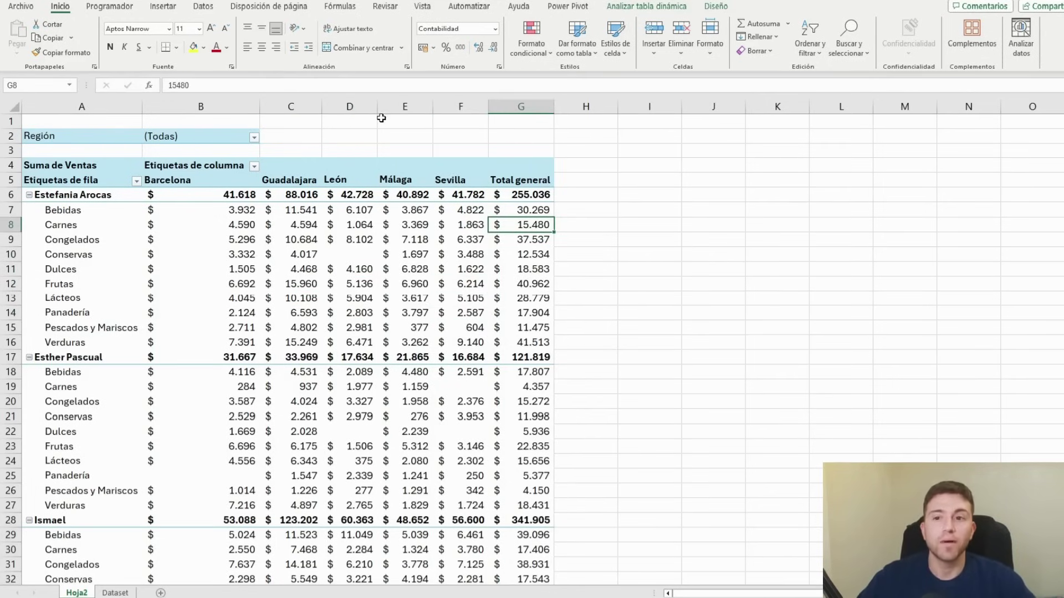
click(637, 7)
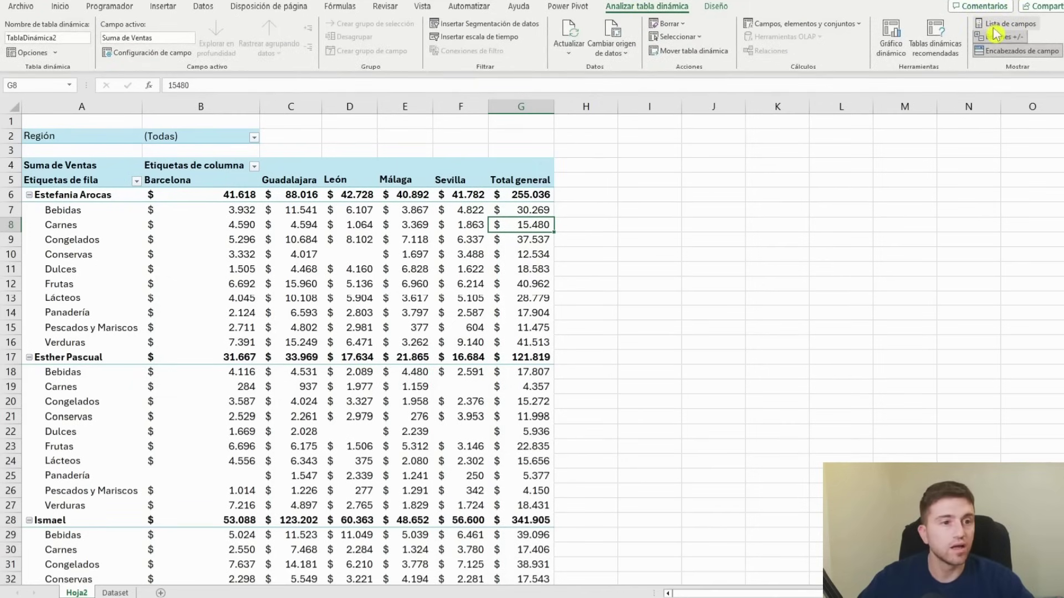
click(996, 26)
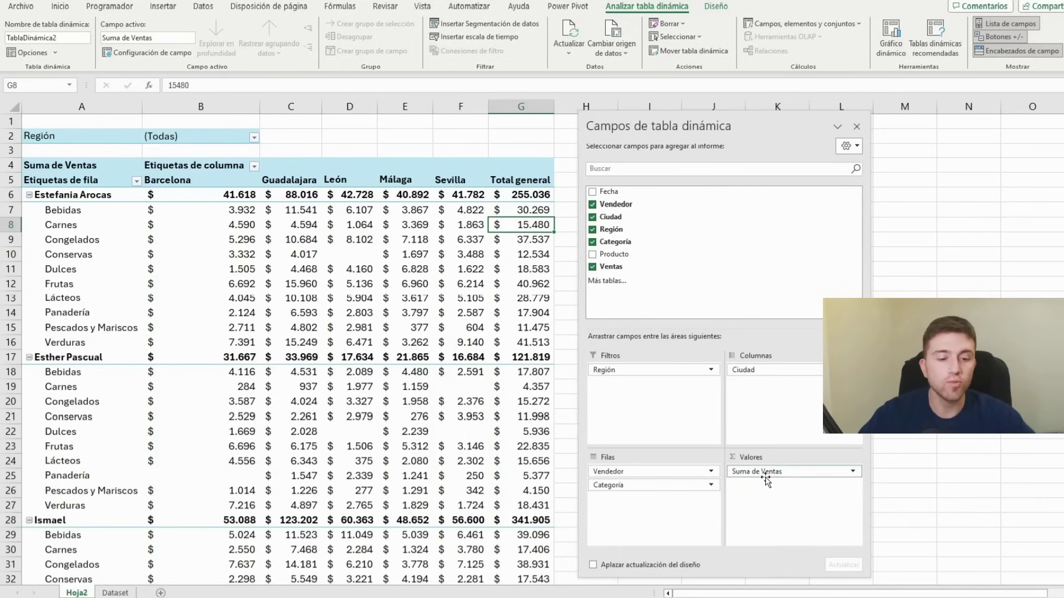
Change the Ventas value field setting from Suma to Promedio
click(853, 474)
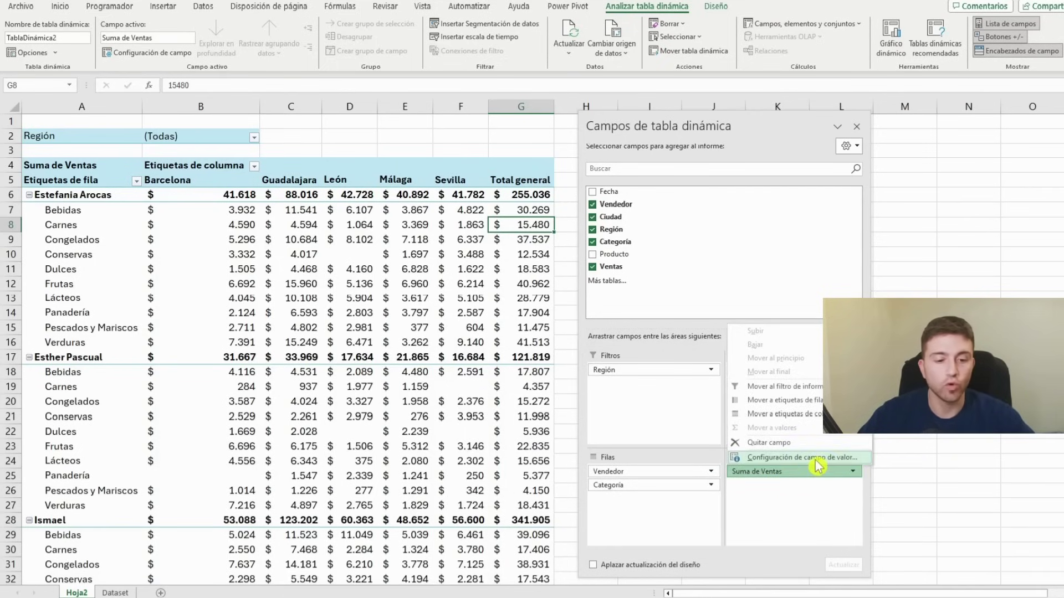
click(815, 459)
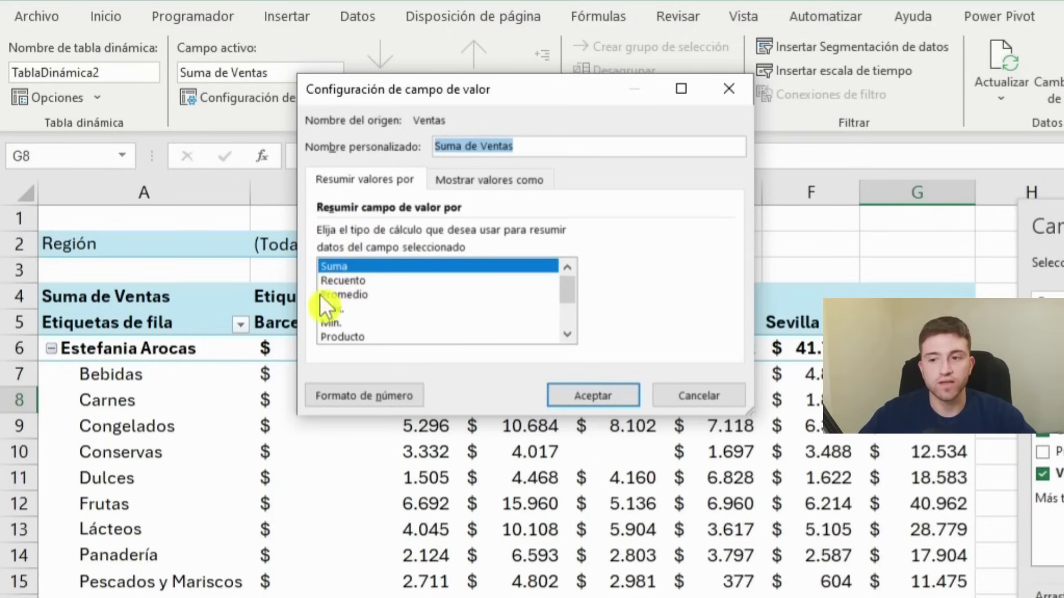
click(357, 297)
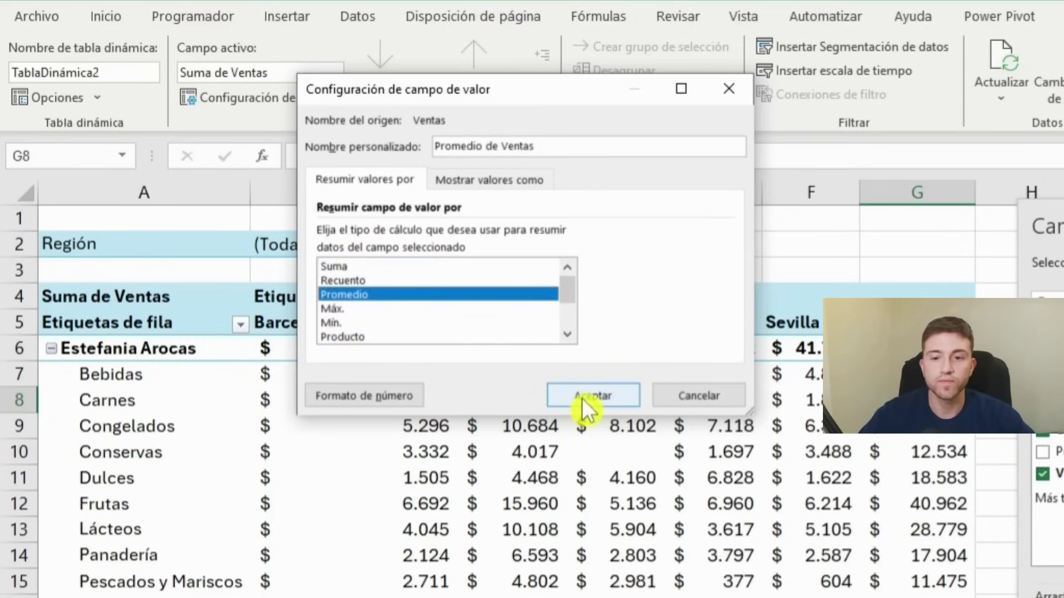
click(582, 398)
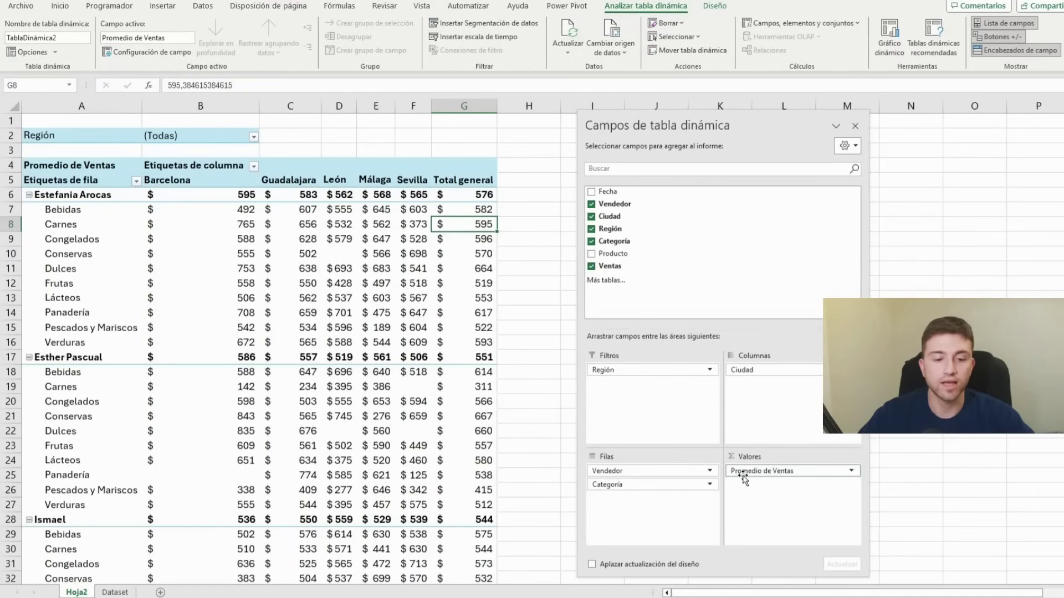
drag(742, 476, 746, 484)
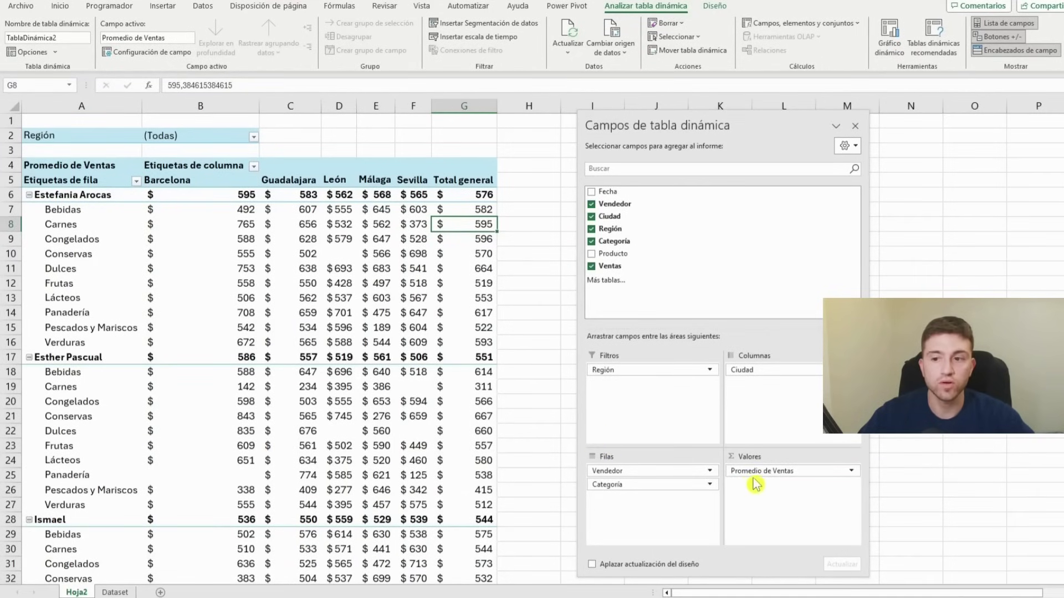
Check the Promedio de Ventas heading, Bebidas label in A7 and Barcelona Bebidas average in B7
click(102, 164)
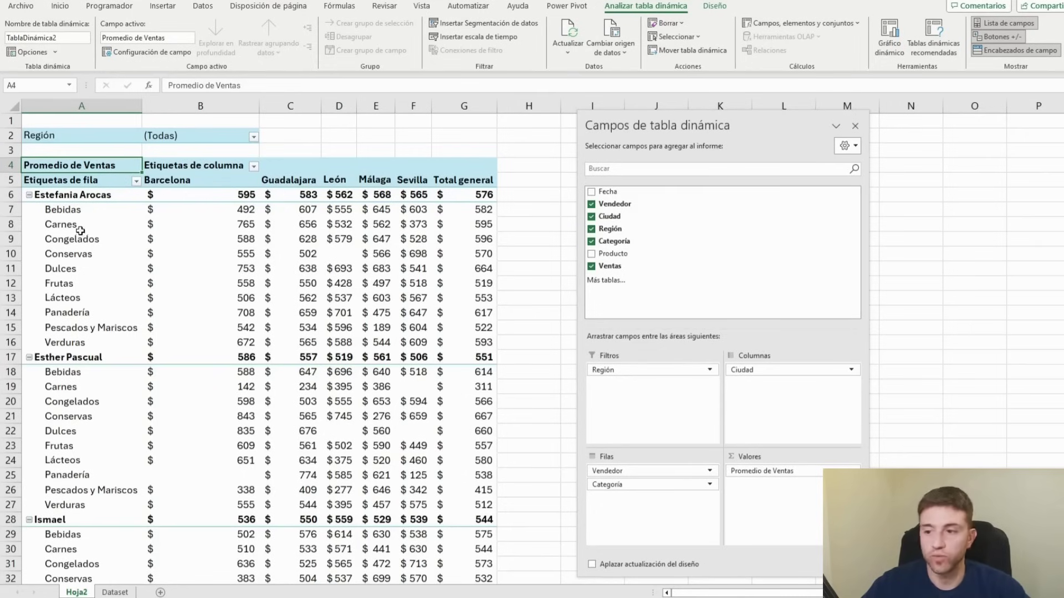
click(107, 208)
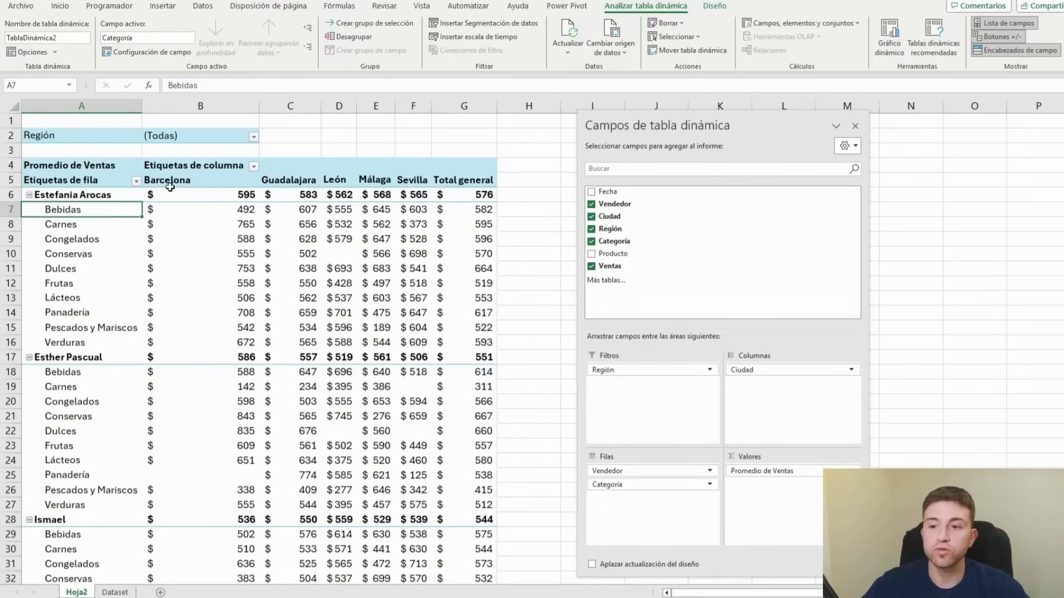
click(239, 208)
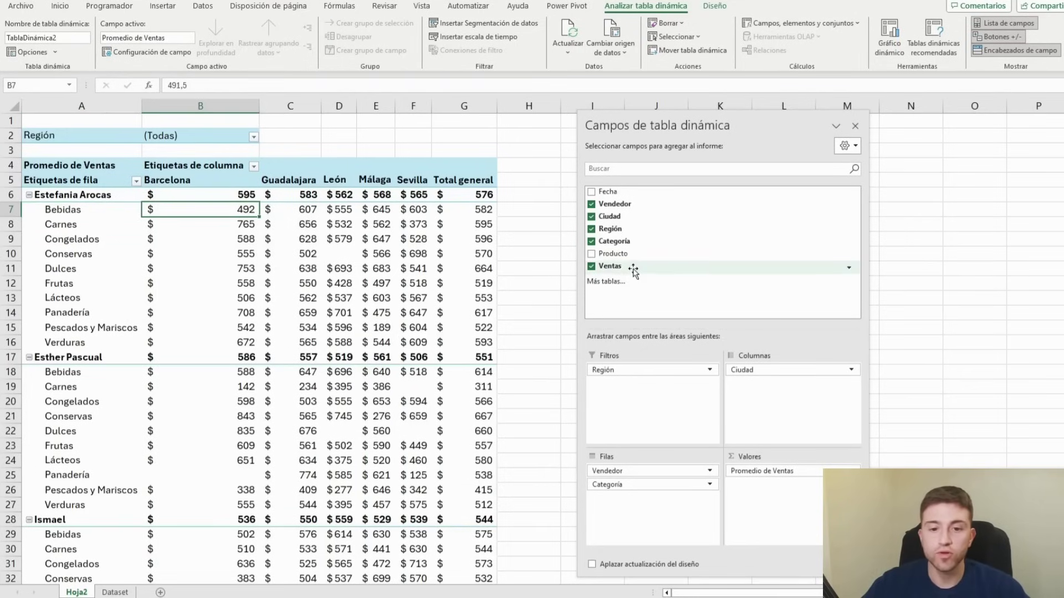
drag(624, 257, 634, 514)
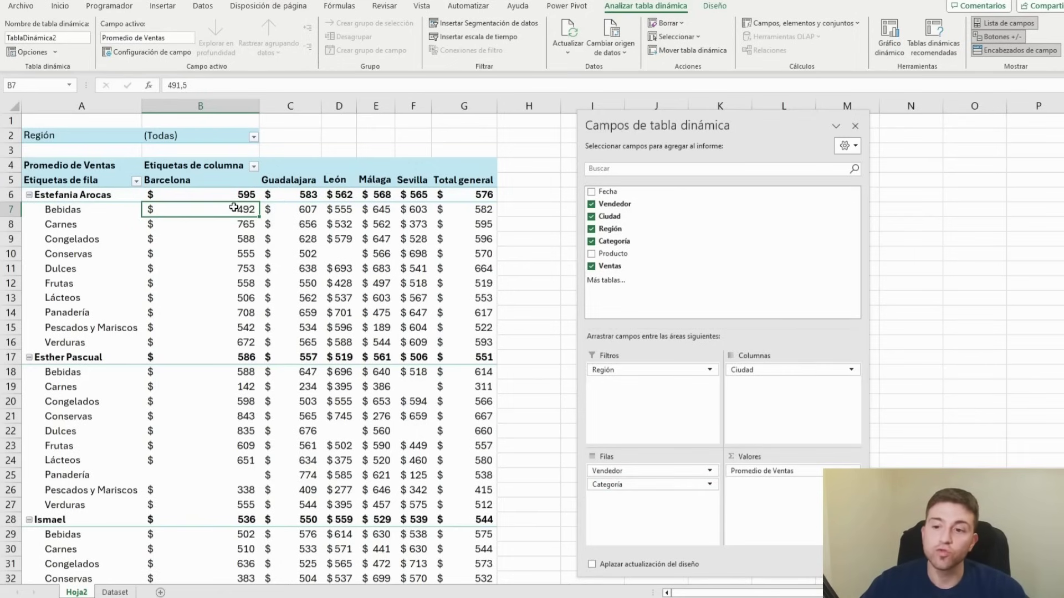
mouse_move(230, 210)
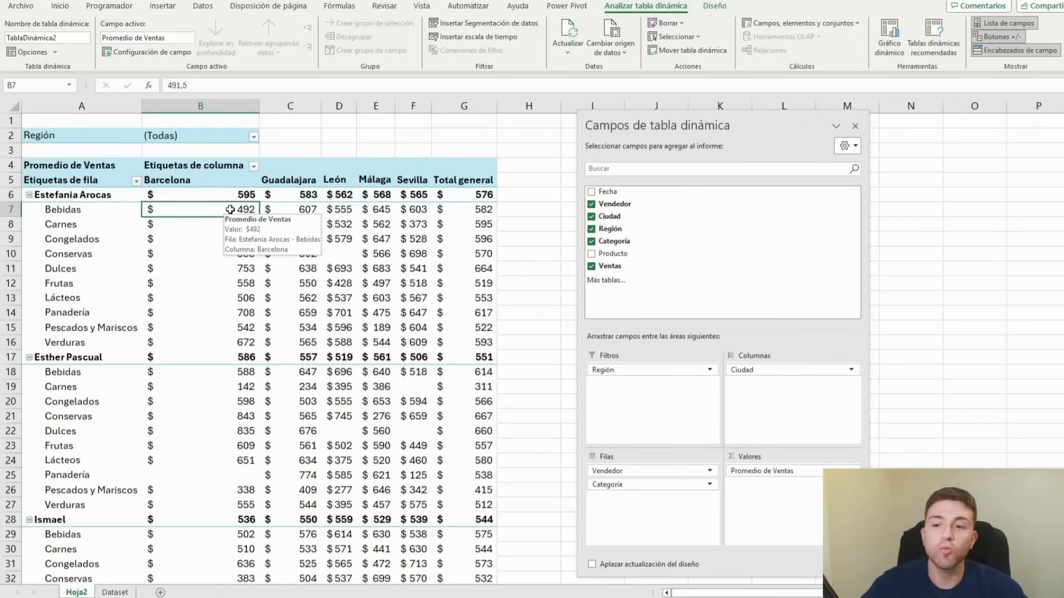
Drill into B7 to list its sales rows on Hoja3, reviewing Vendedor, Ciudad, Categoría and Producto
double_click(229, 209)
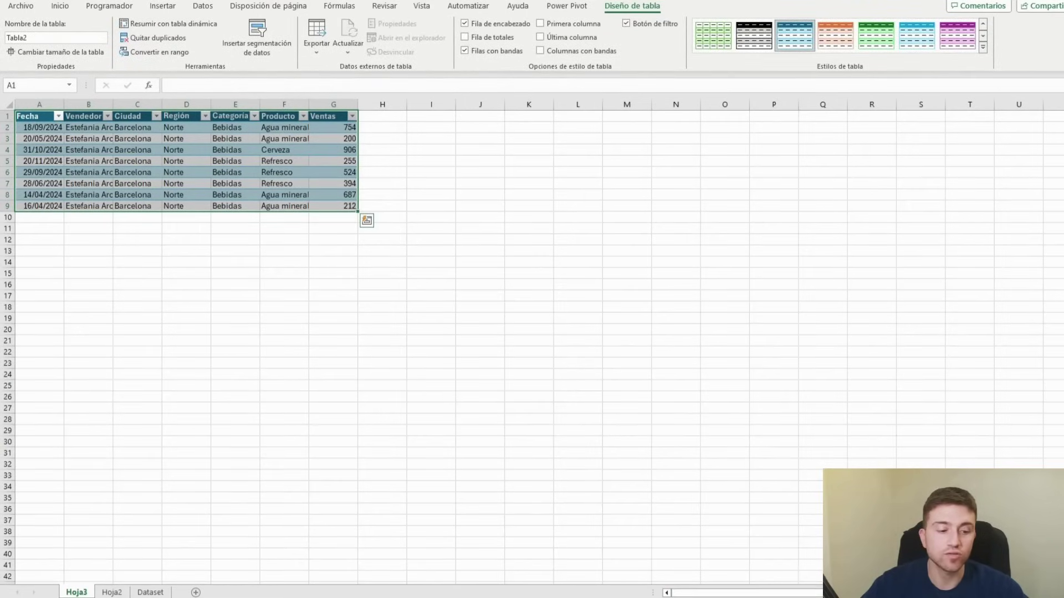
ctrl+scroll(532, 343, up, 1)
ctrl+scroll(532, 343, up, 1)
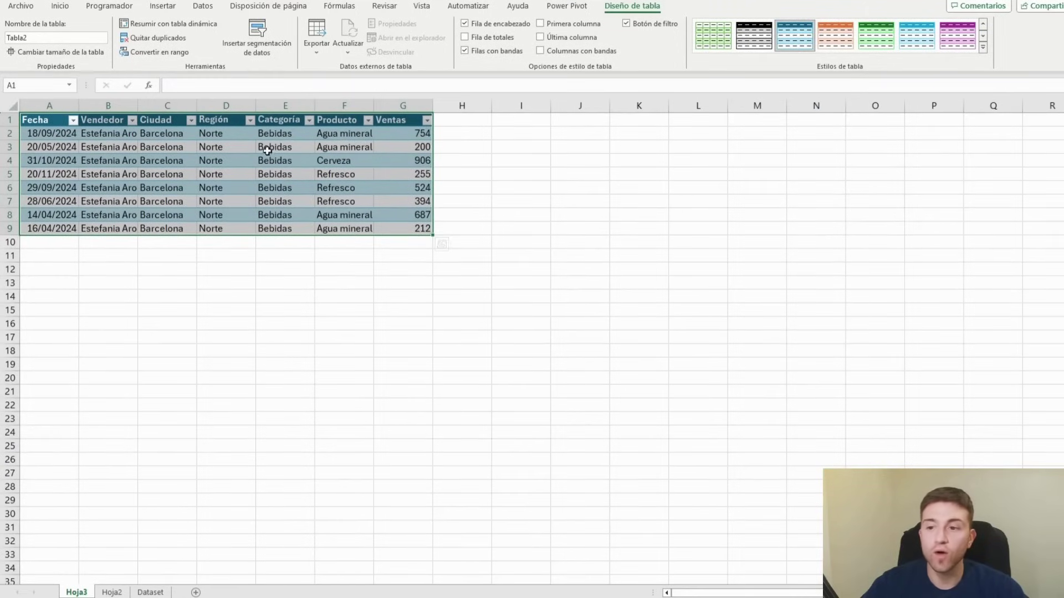
drag(135, 135, 123, 227)
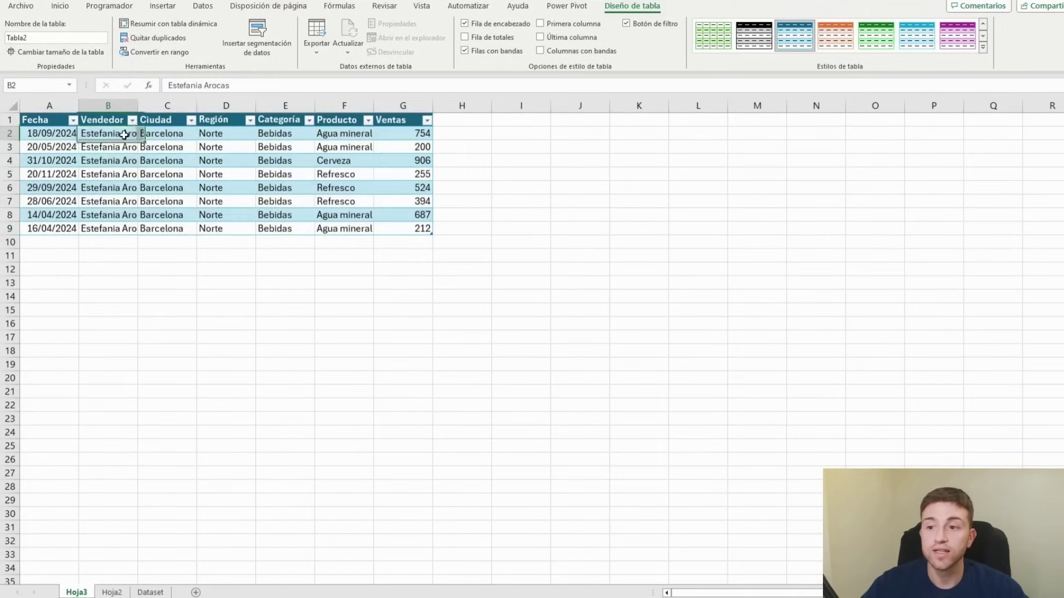
drag(160, 134, 183, 227)
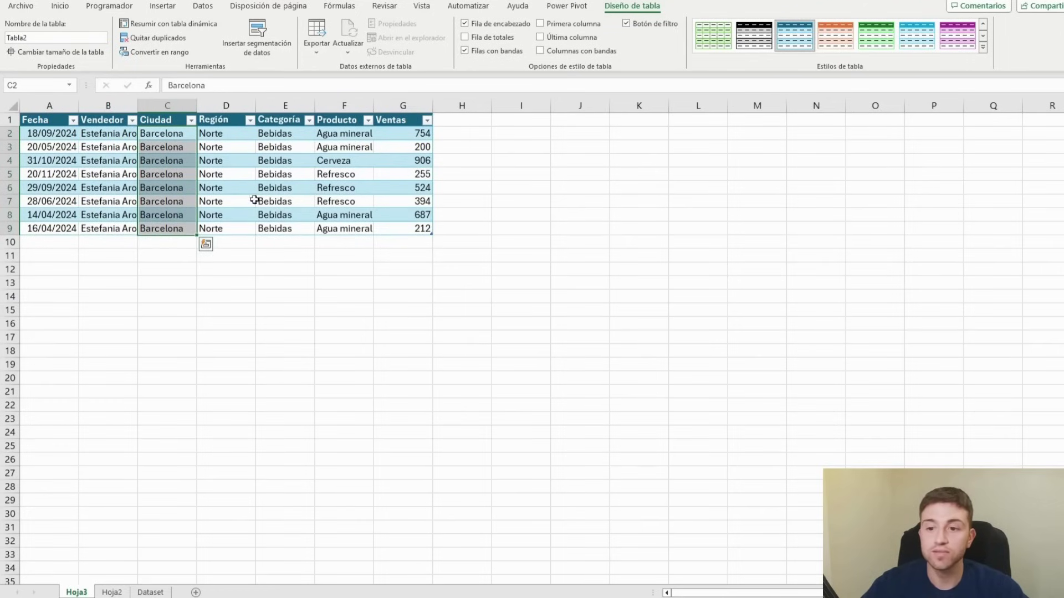
drag(284, 135, 284, 225)
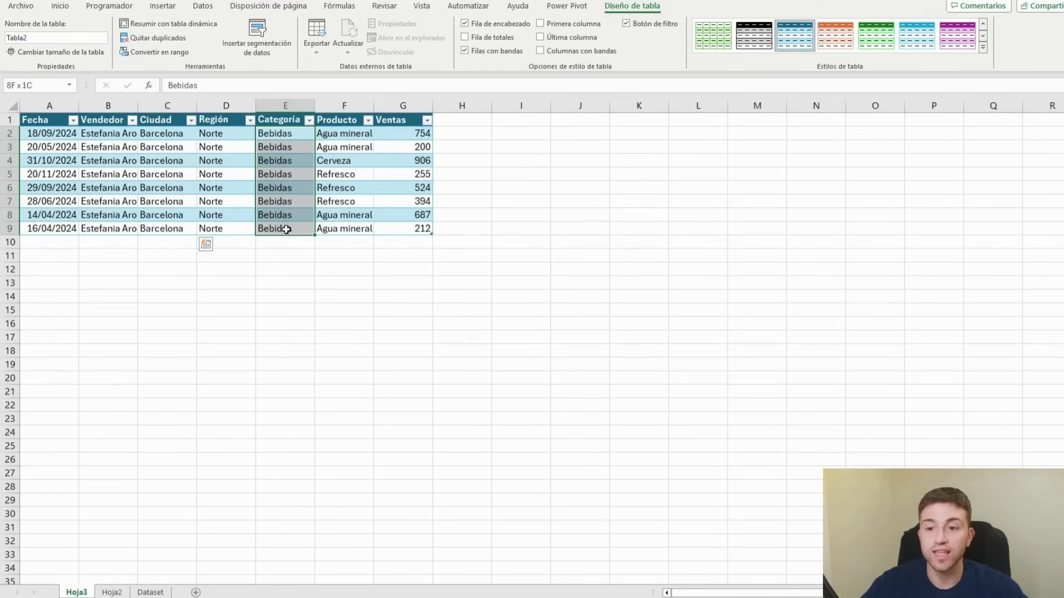
drag(342, 135, 344, 227)
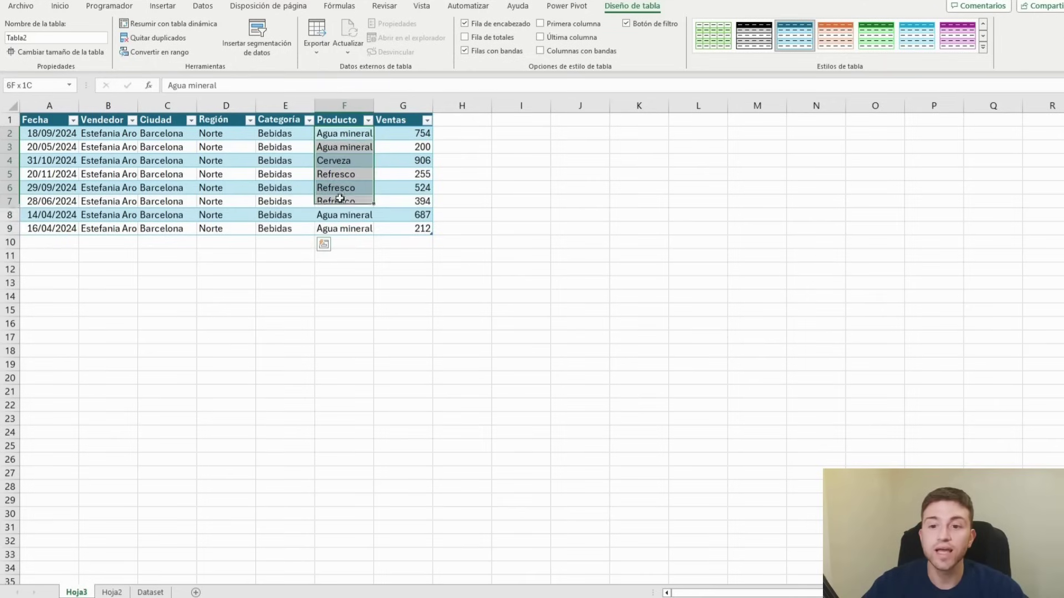
click(326, 328)
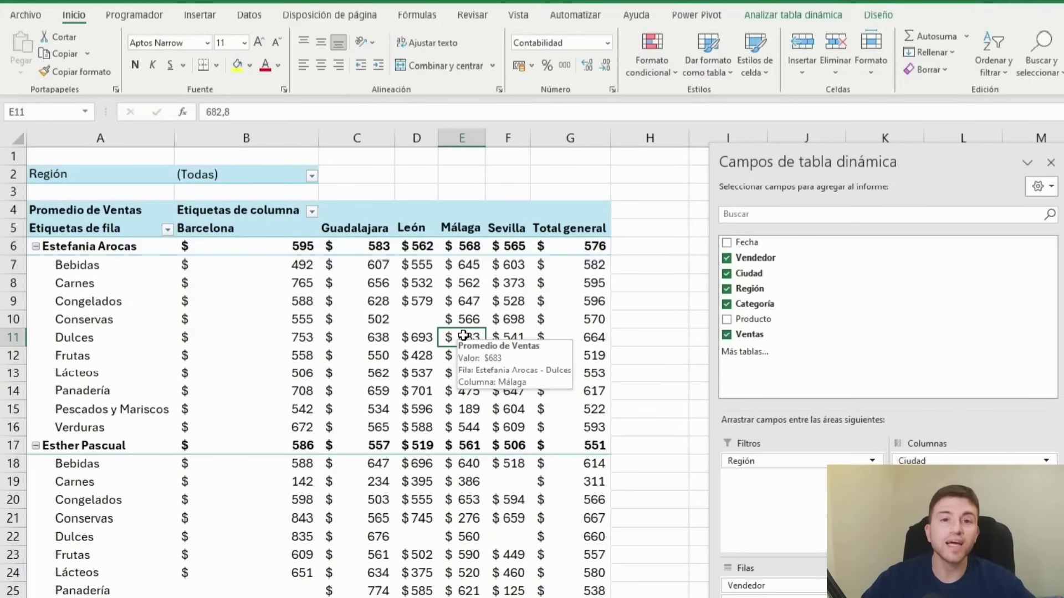
Try the pink Medium Style 20 on the pivot table, then restore the light blue style
click(875, 15)
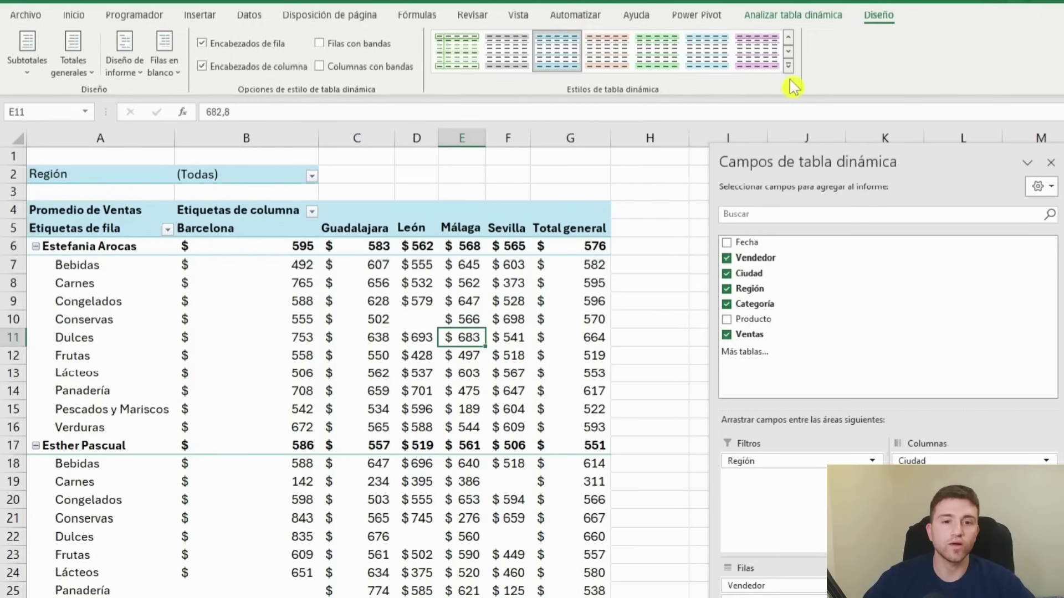
click(787, 65)
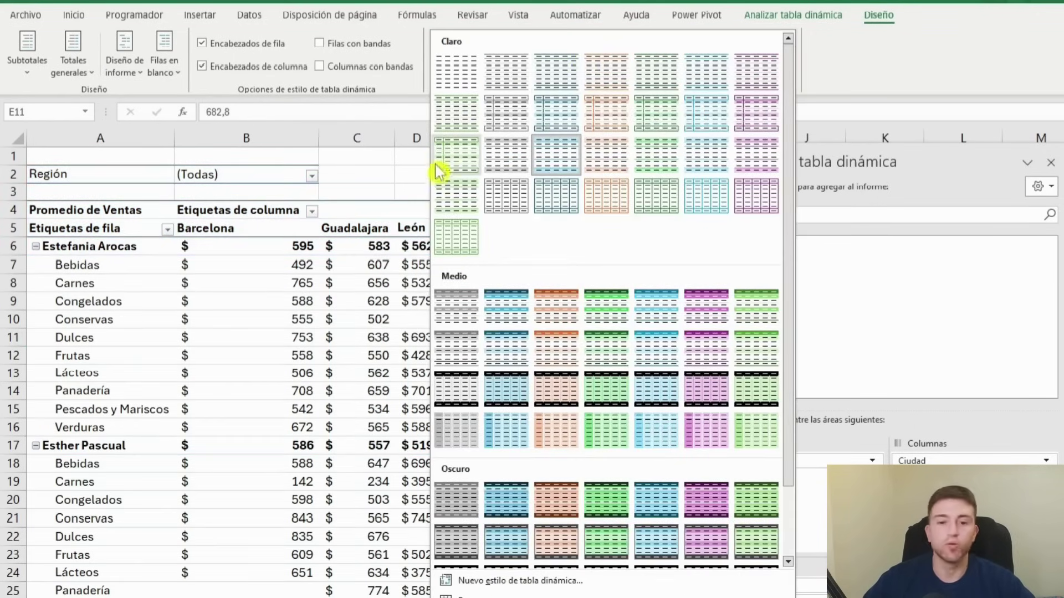
click(704, 394)
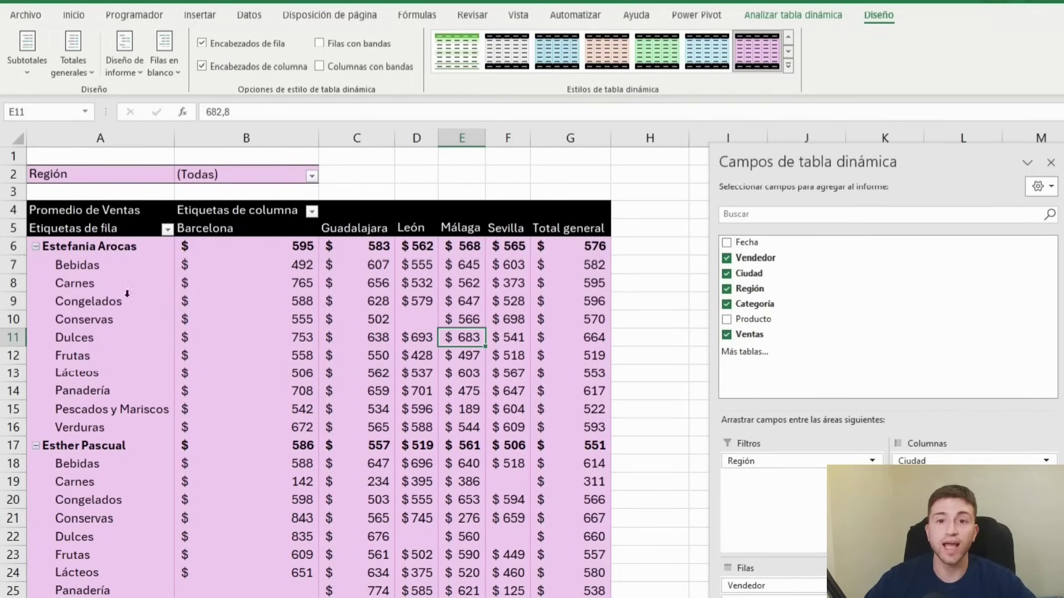
scroll(183, 288, down, 1)
scroll(210, 333, up, 1)
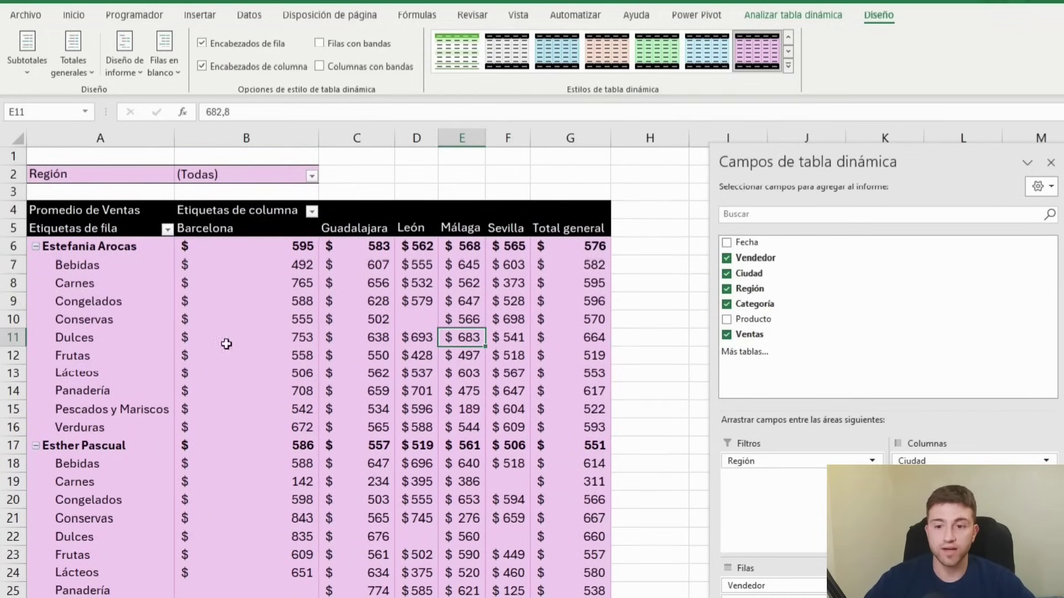
click(788, 66)
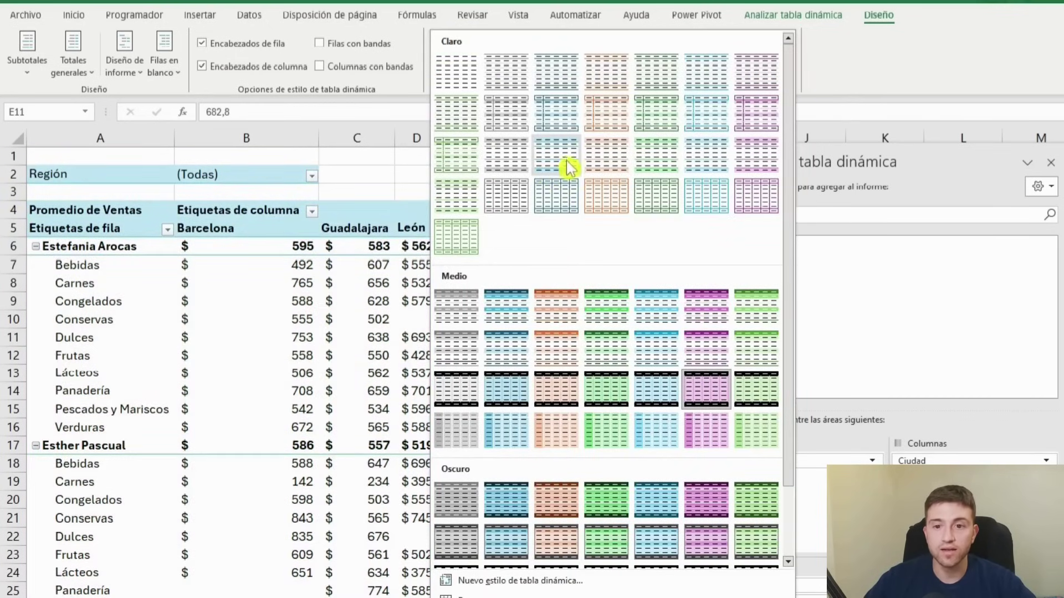
click(555, 160)
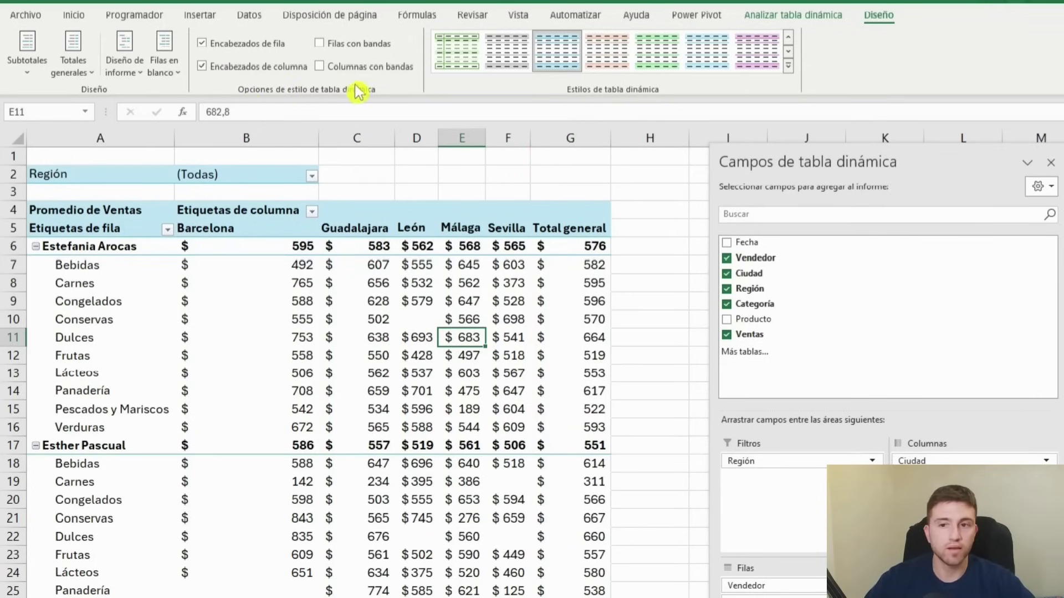
Toggle banded rows and banded columns on and off, leaving both off
click(350, 44)
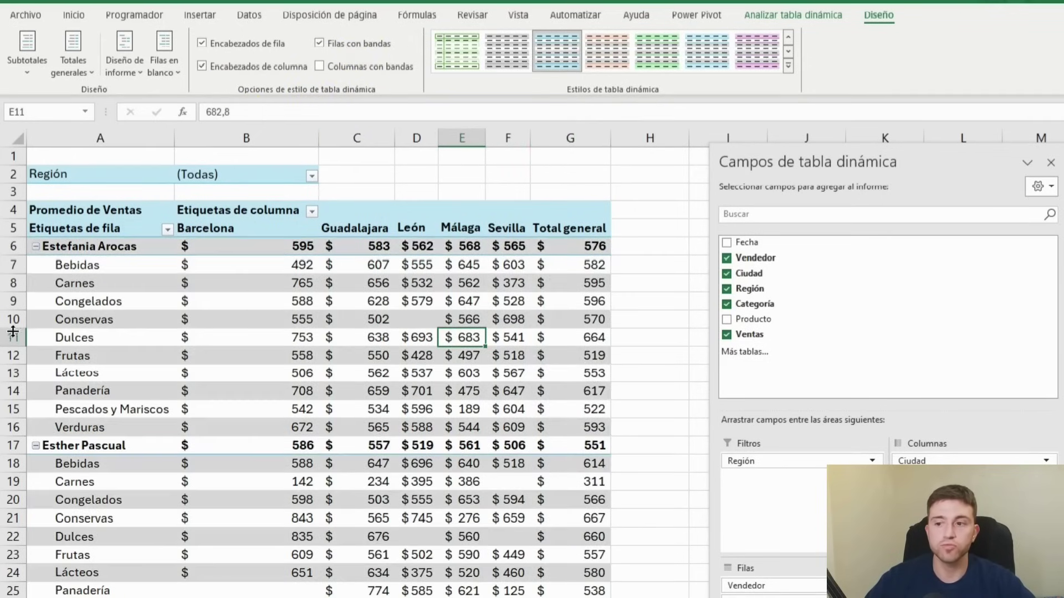
click(343, 44)
click(367, 67)
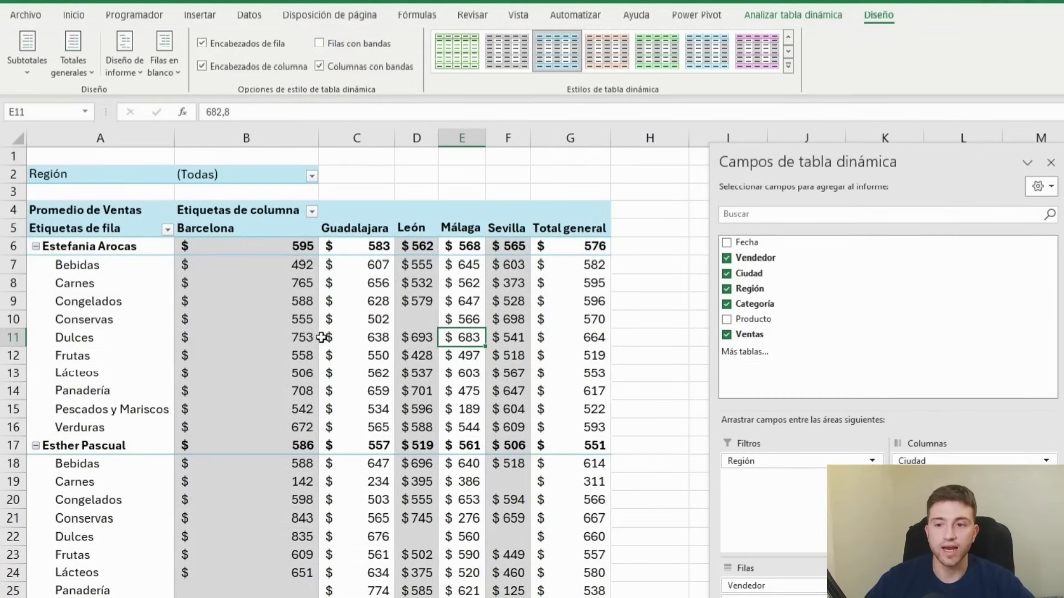
click(356, 67)
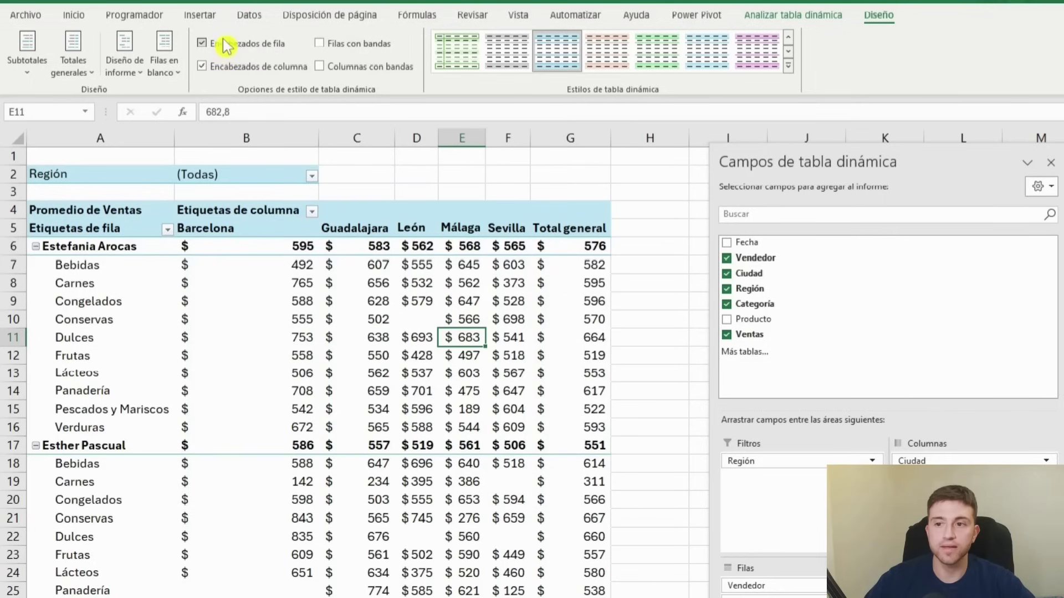
Toggle row and column header formatting off and back on, keeping both headers styled
click(129, 245)
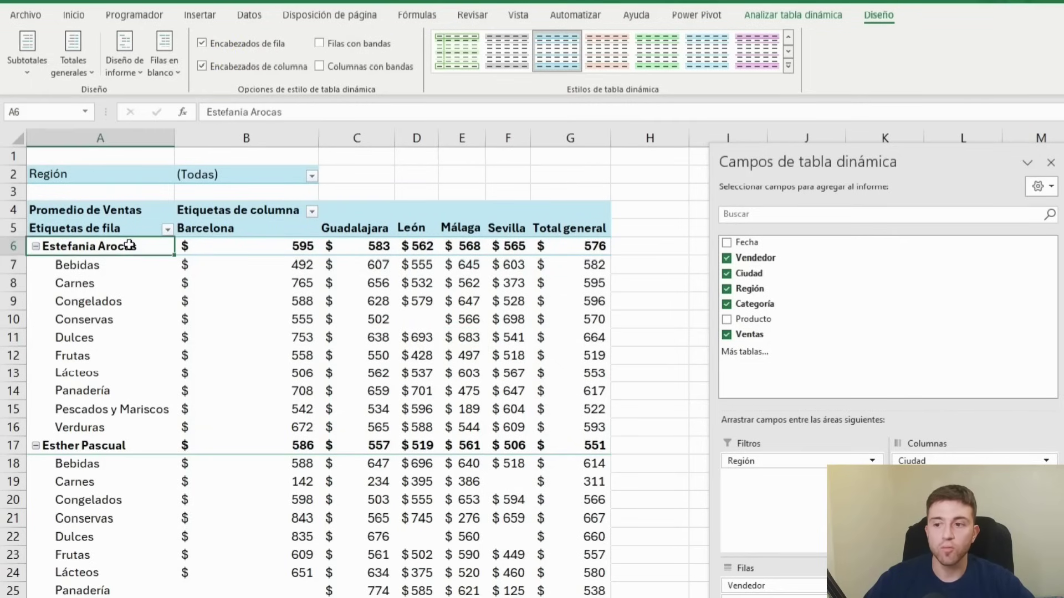
click(109, 447)
click(113, 247)
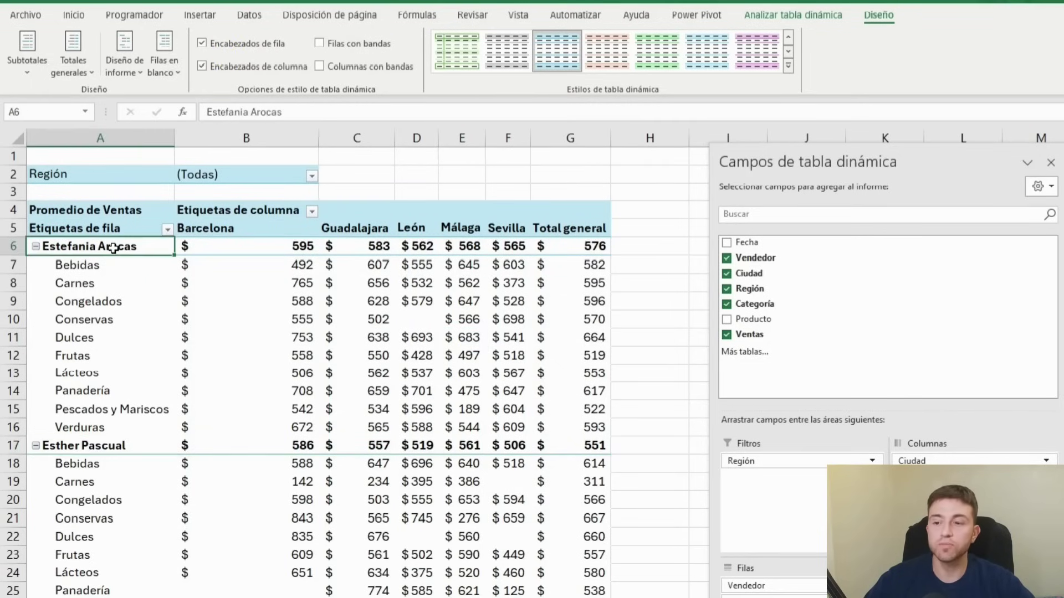
click(239, 49)
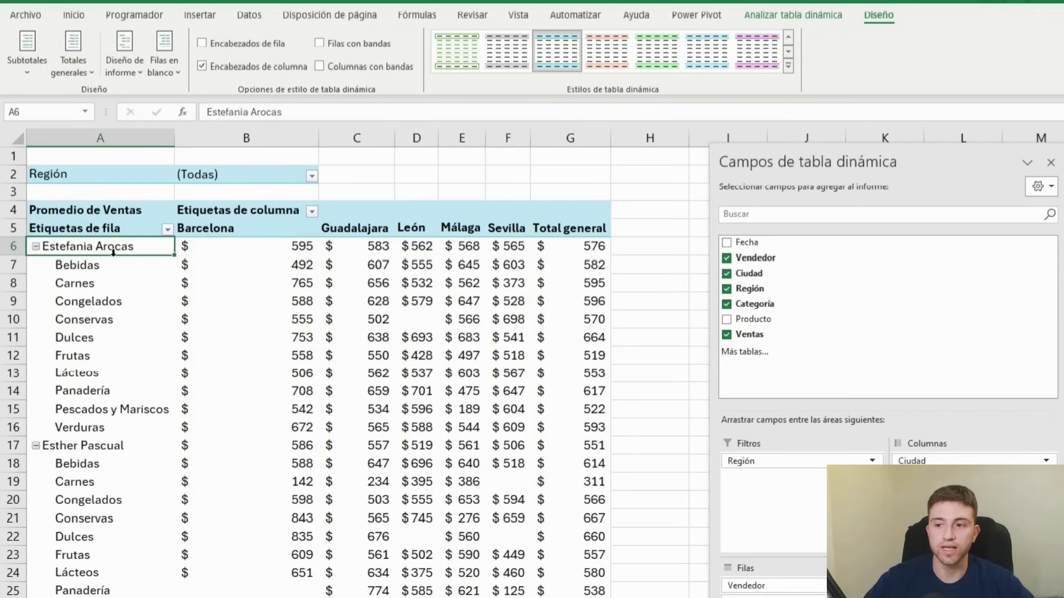
click(203, 44)
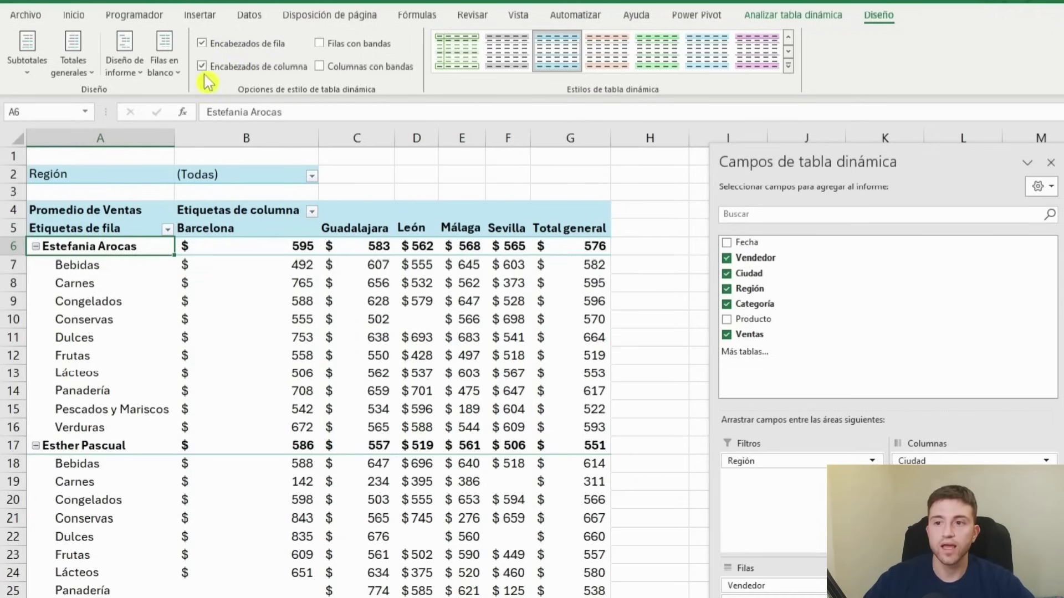
click(224, 232)
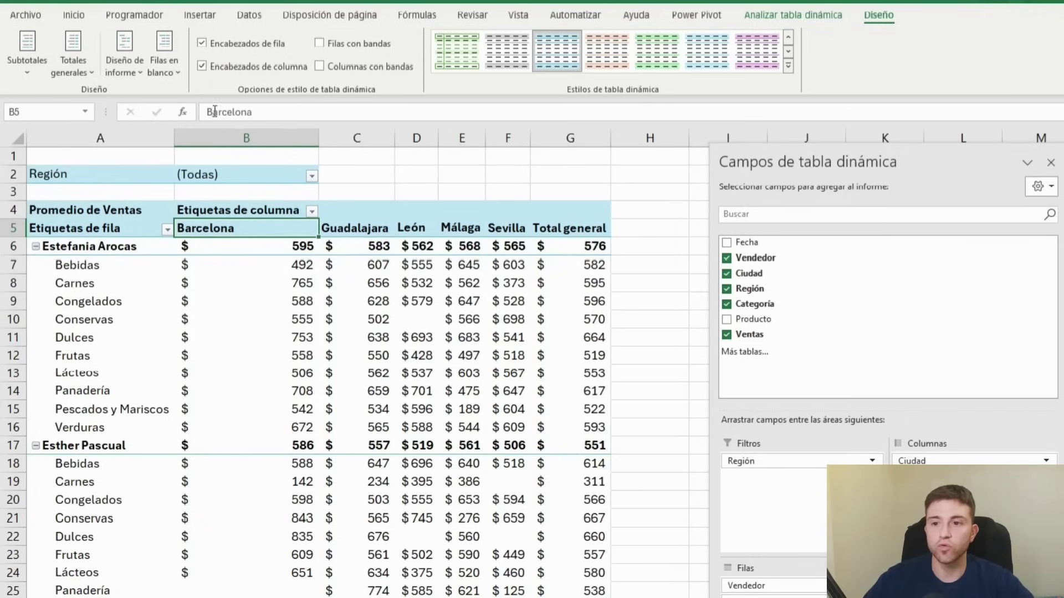
click(247, 67)
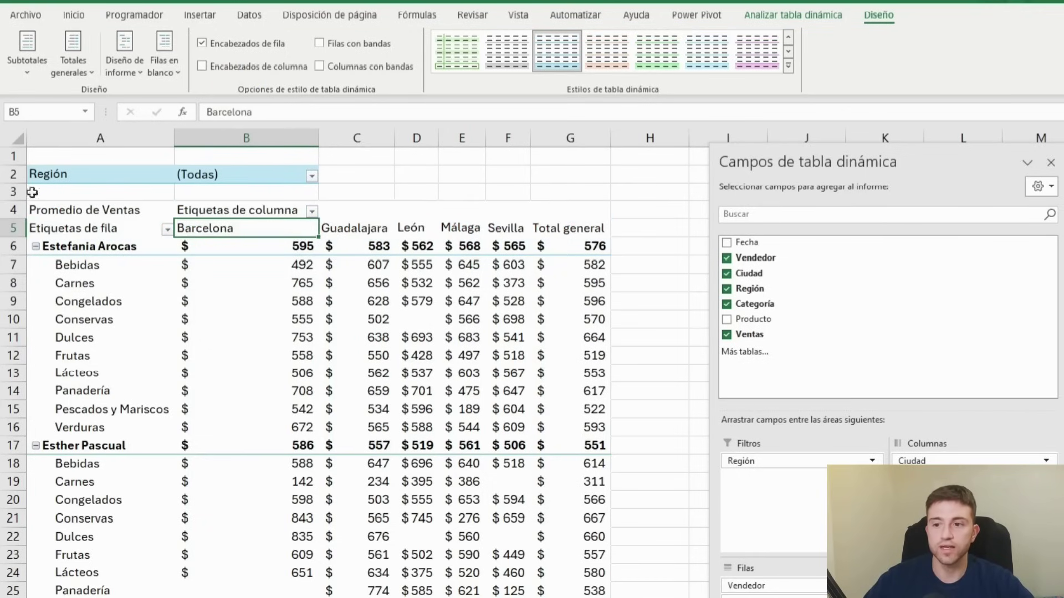
click(237, 69)
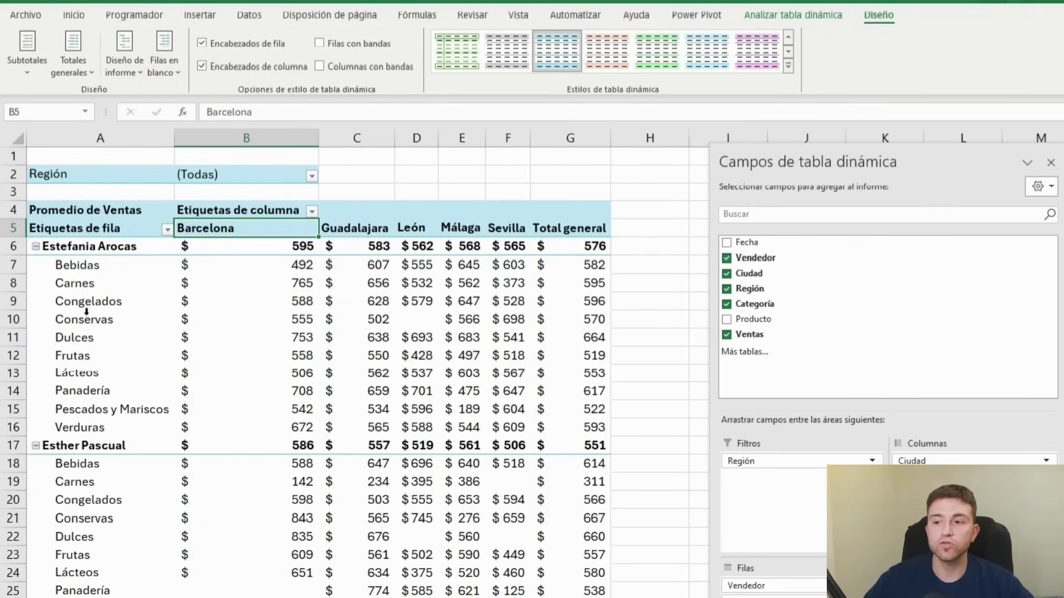
click(113, 428)
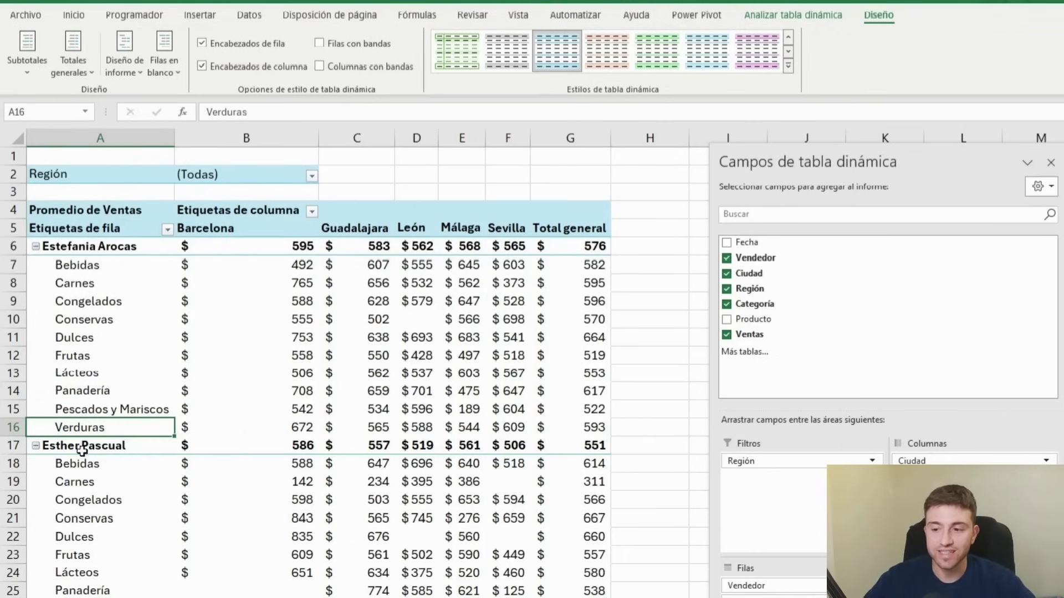
click(164, 55)
click(229, 95)
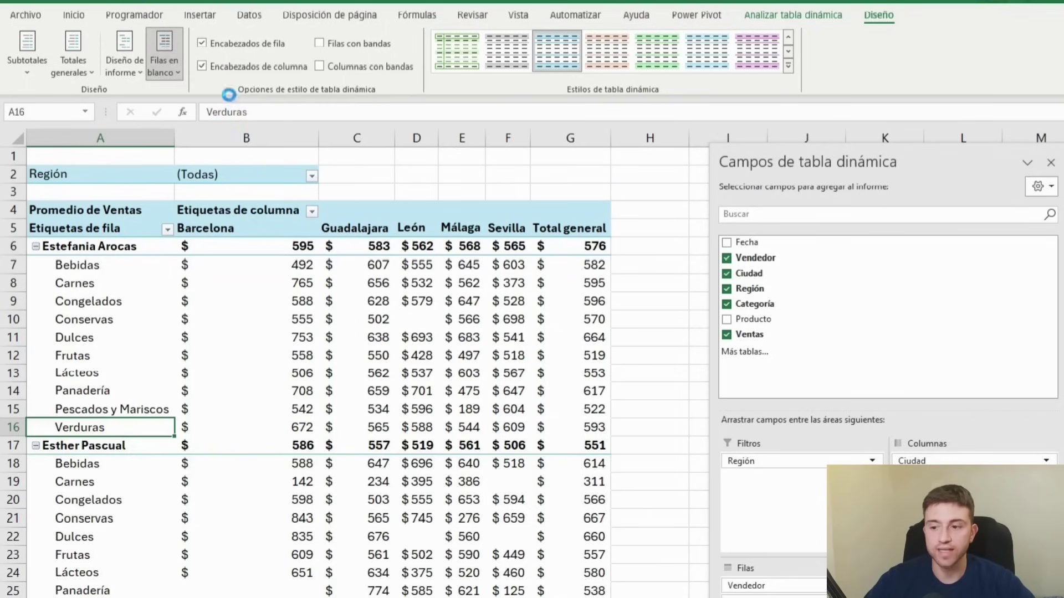
drag(127, 451, 609, 444)
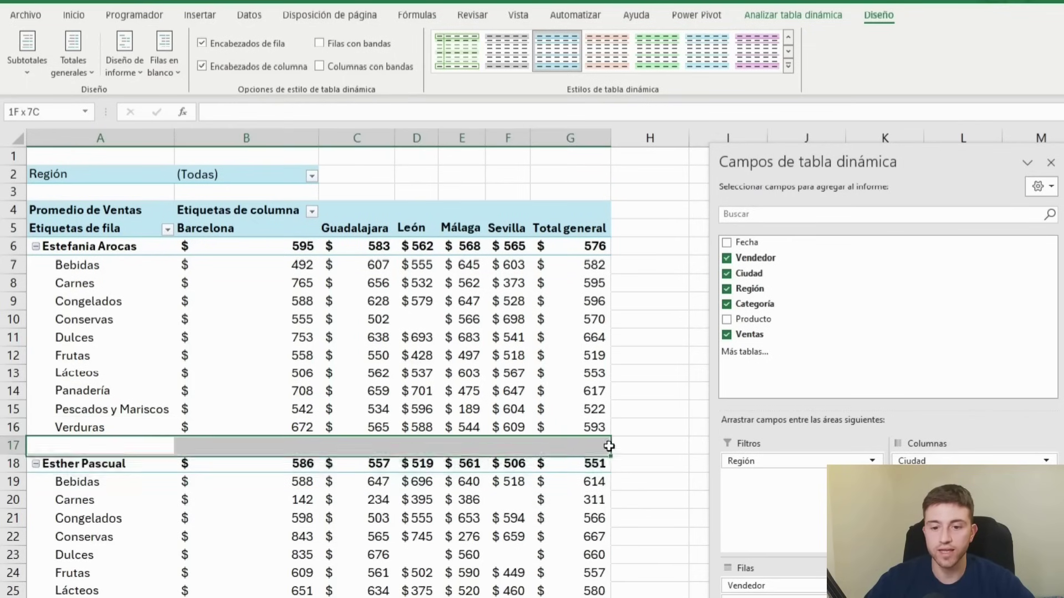
scroll(609, 443, down, 2)
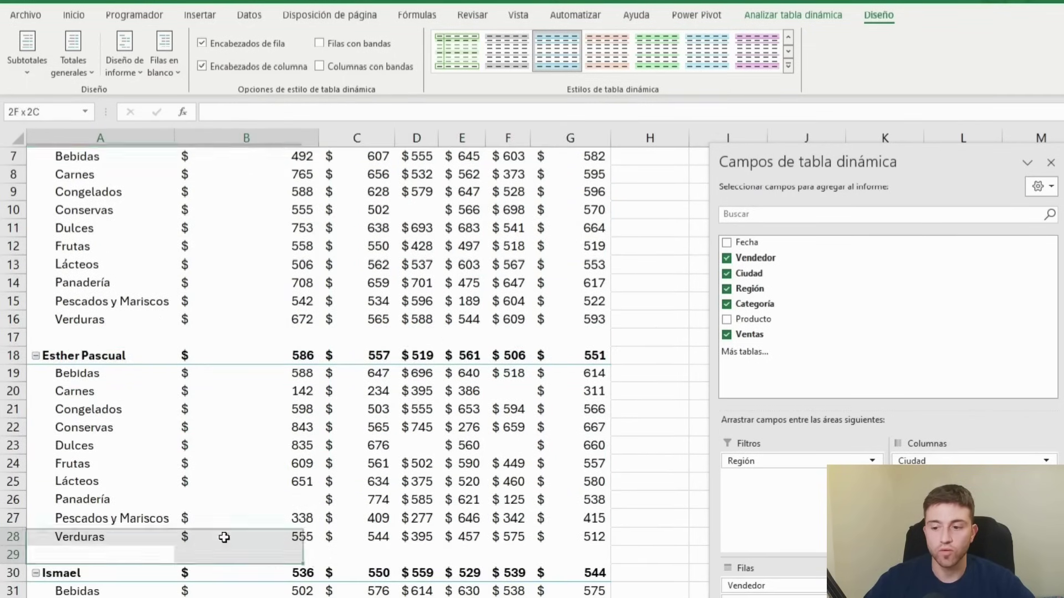
drag(111, 536, 233, 554)
click(105, 554)
scroll(137, 484, down, 1)
scroll(138, 485, down, 4)
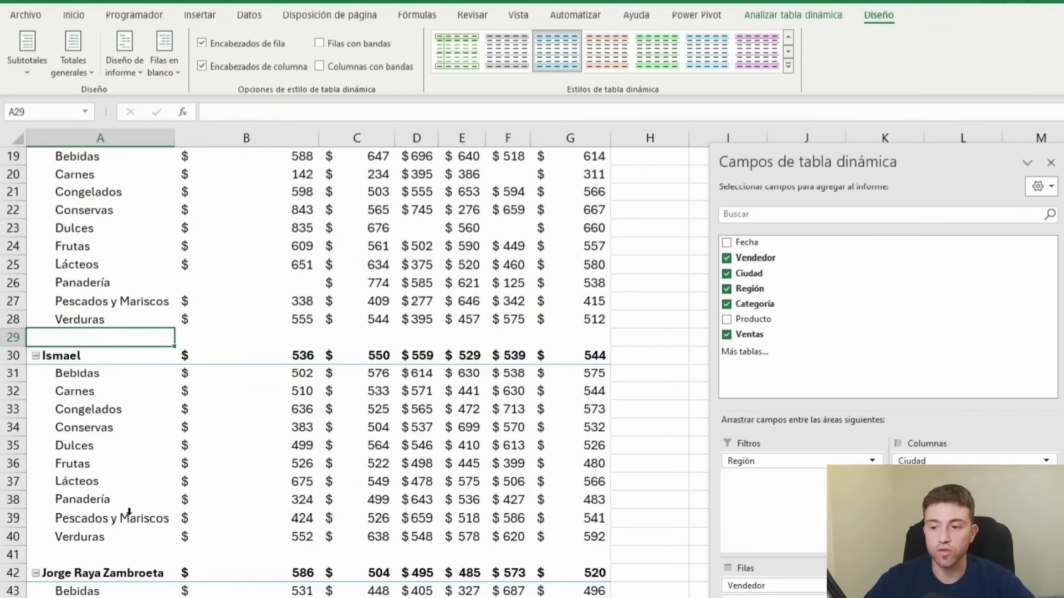
scroll(437, 517, up, 5)
scroll(208, 397, up, 1)
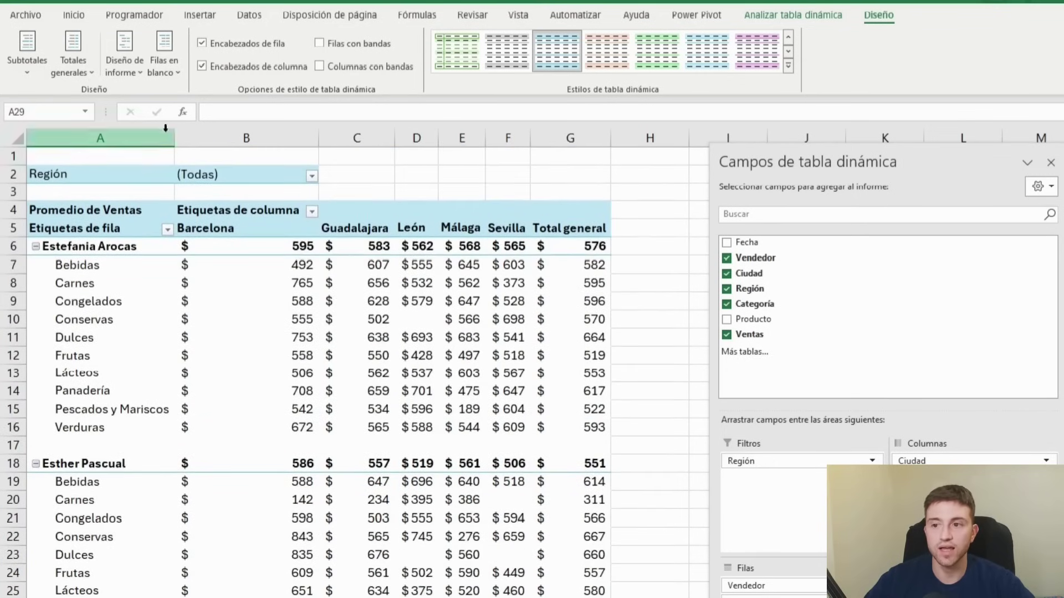
click(164, 53)
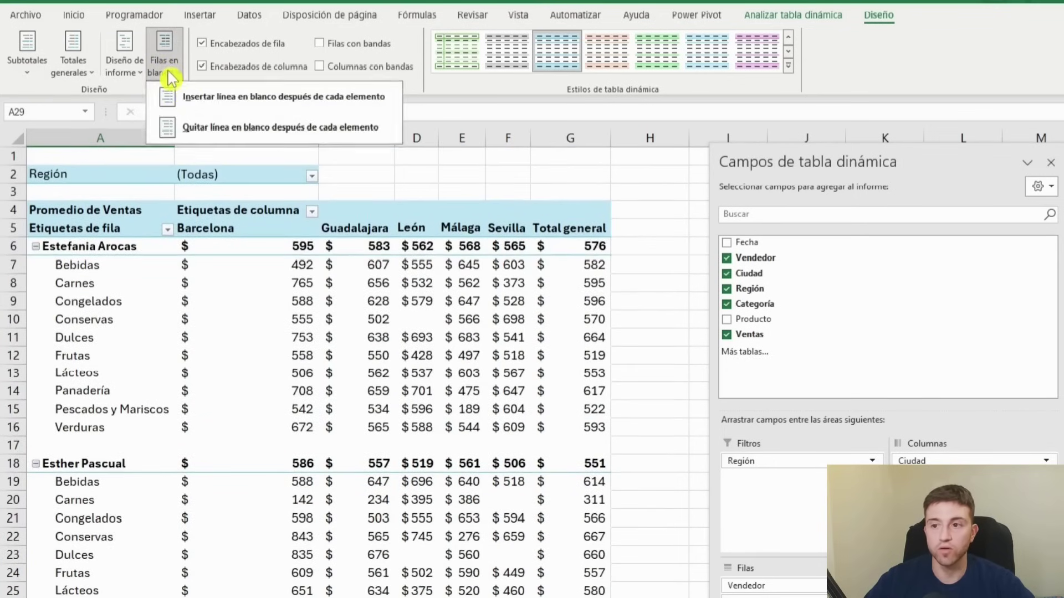
click(237, 129)
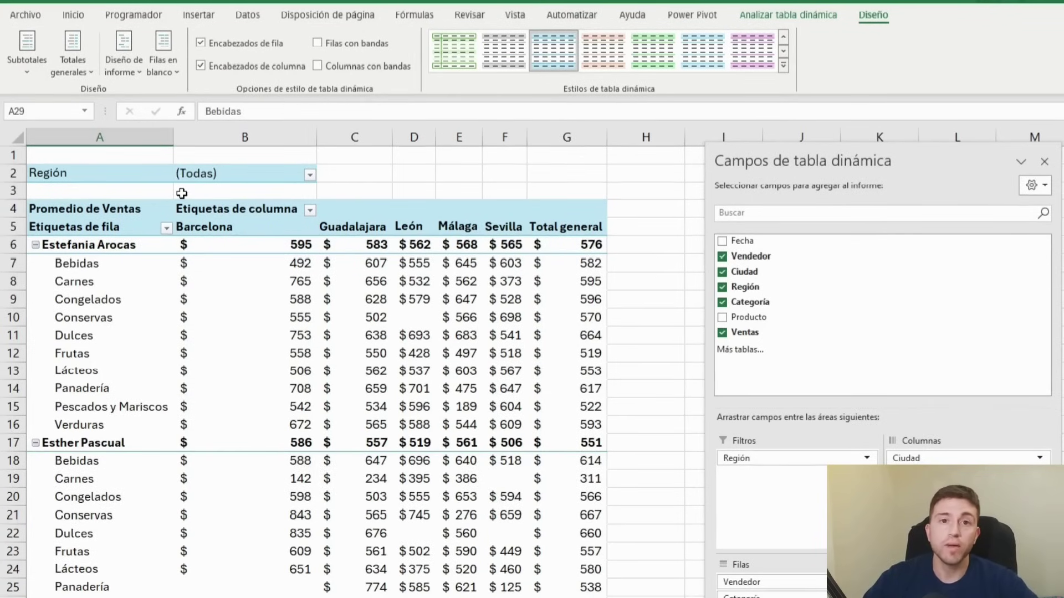
Switch the pivot table to tabular form and inspect the blank vendor cells beside each category
click(125, 70)
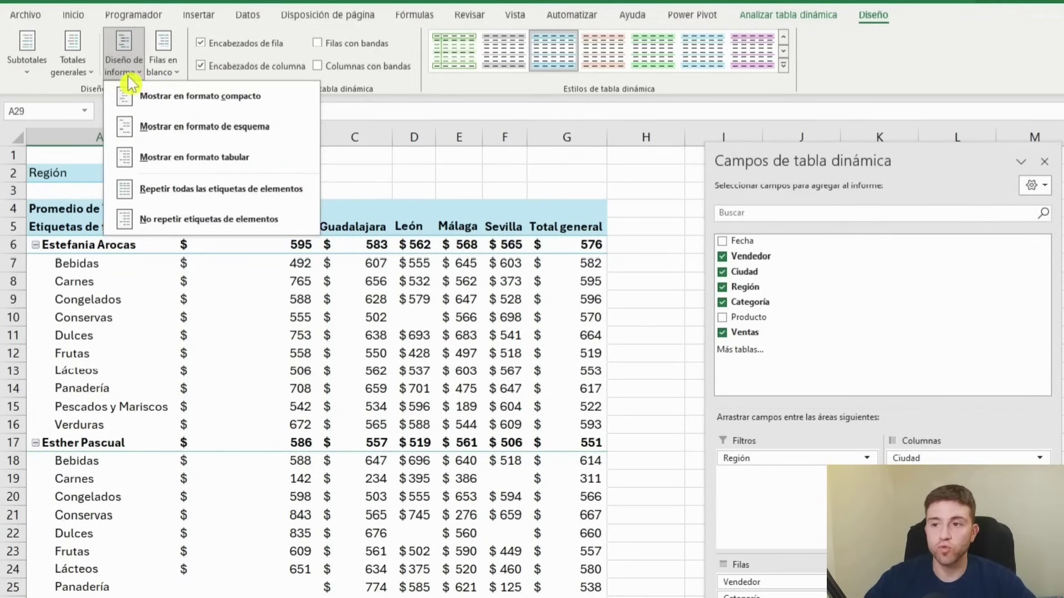
click(195, 161)
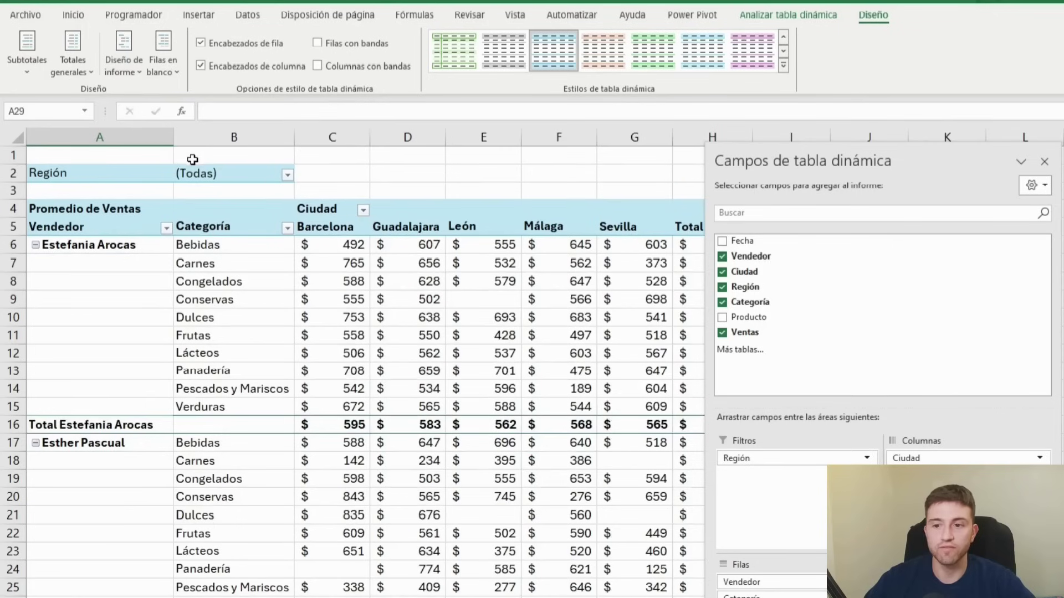
drag(802, 153, 876, 153)
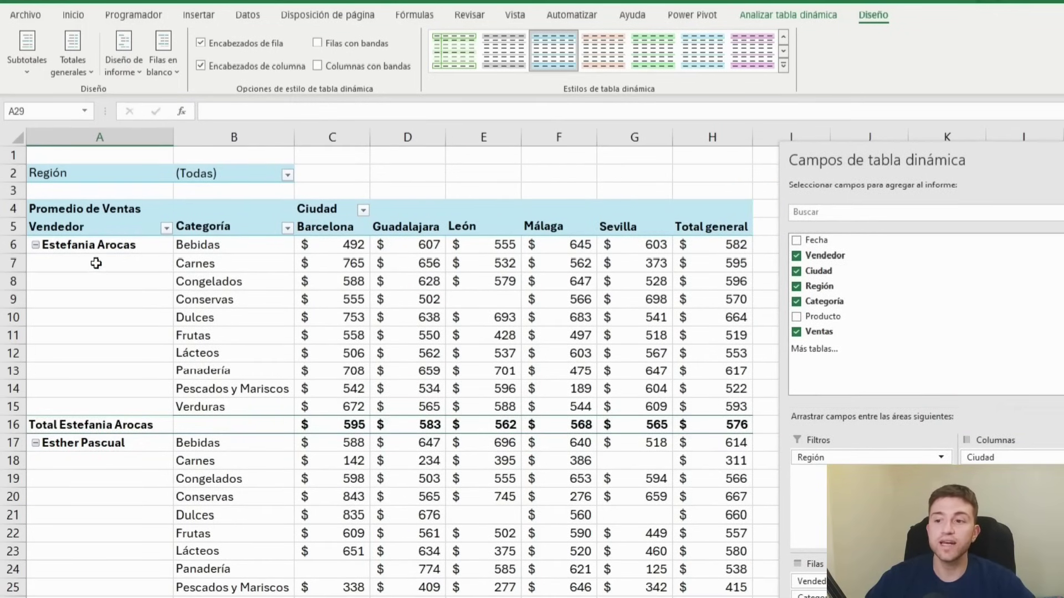
drag(96, 263, 99, 407)
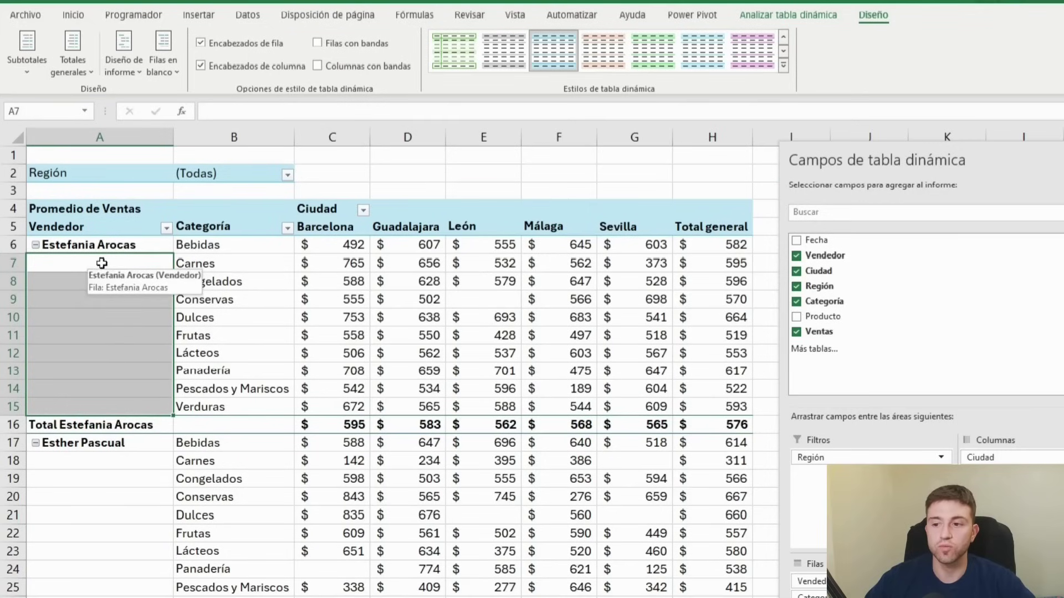
click(127, 247)
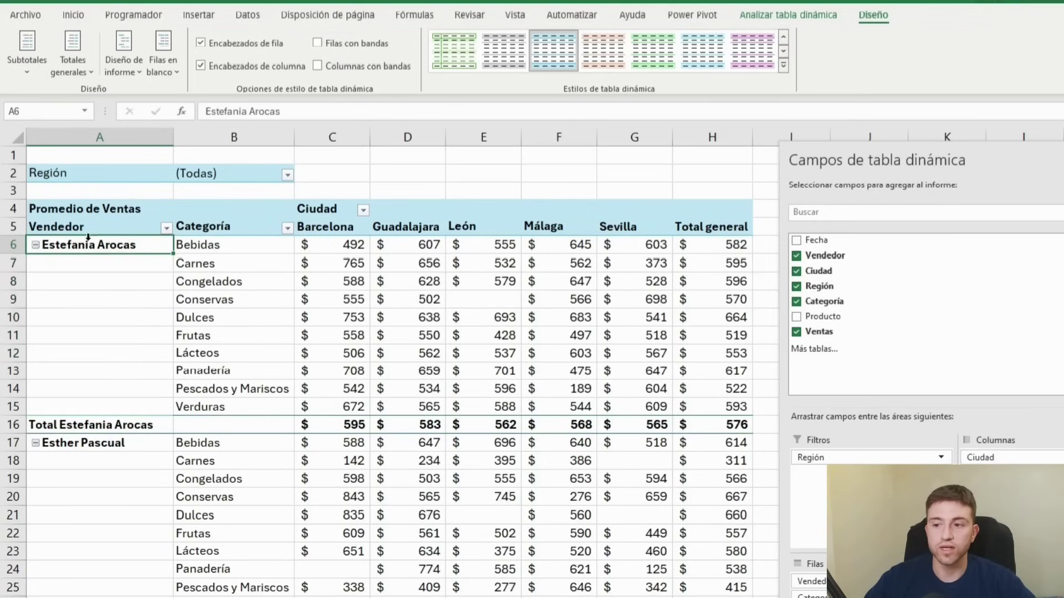
drag(100, 263, 148, 410)
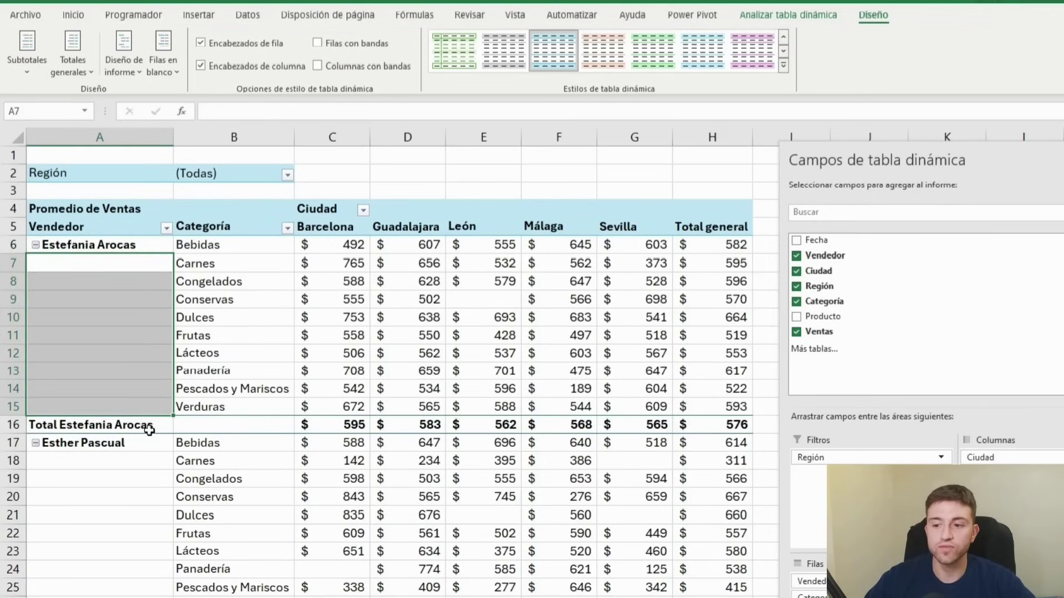
click(126, 355)
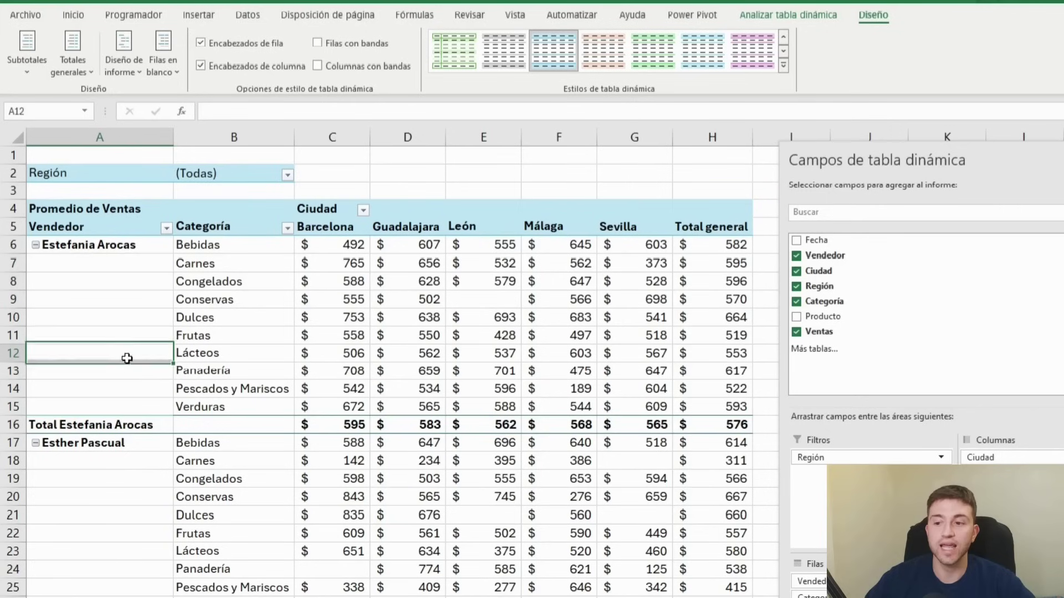
Try repeating vendor names on every row, then set item labels to not repeat
click(123, 69)
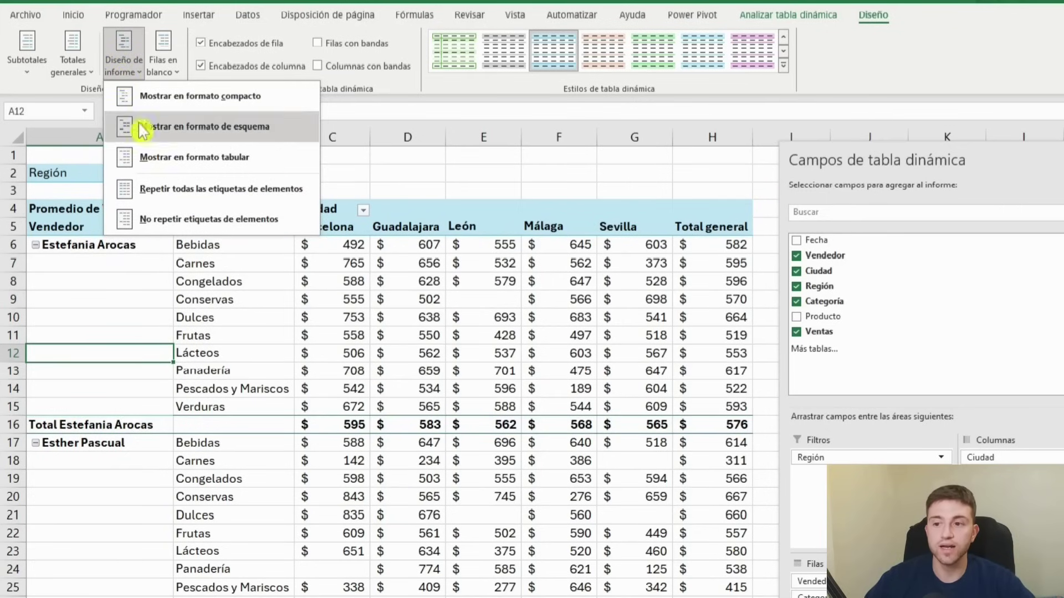
click(183, 200)
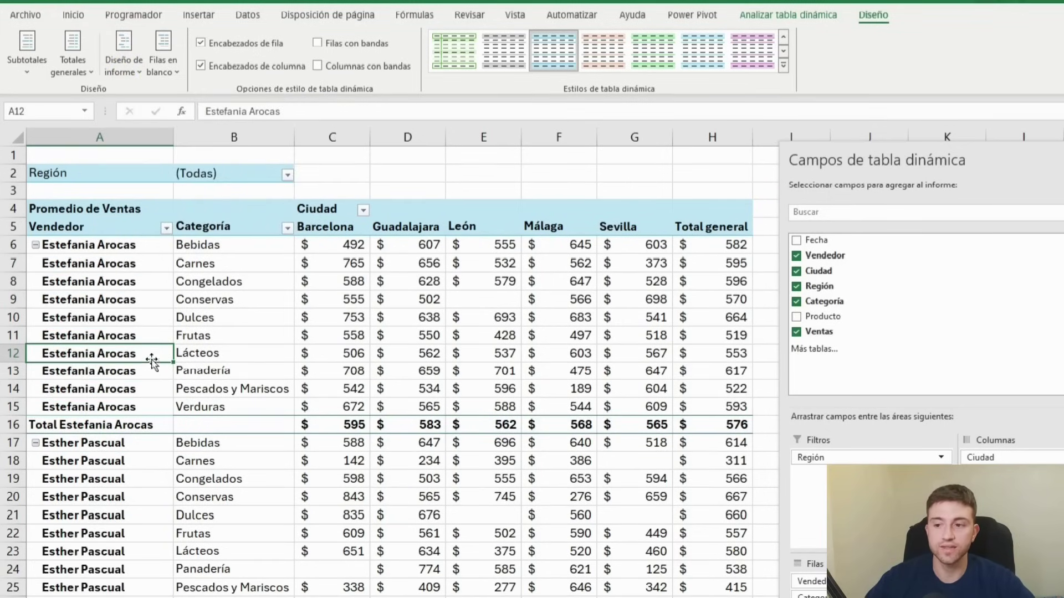
click(123, 66)
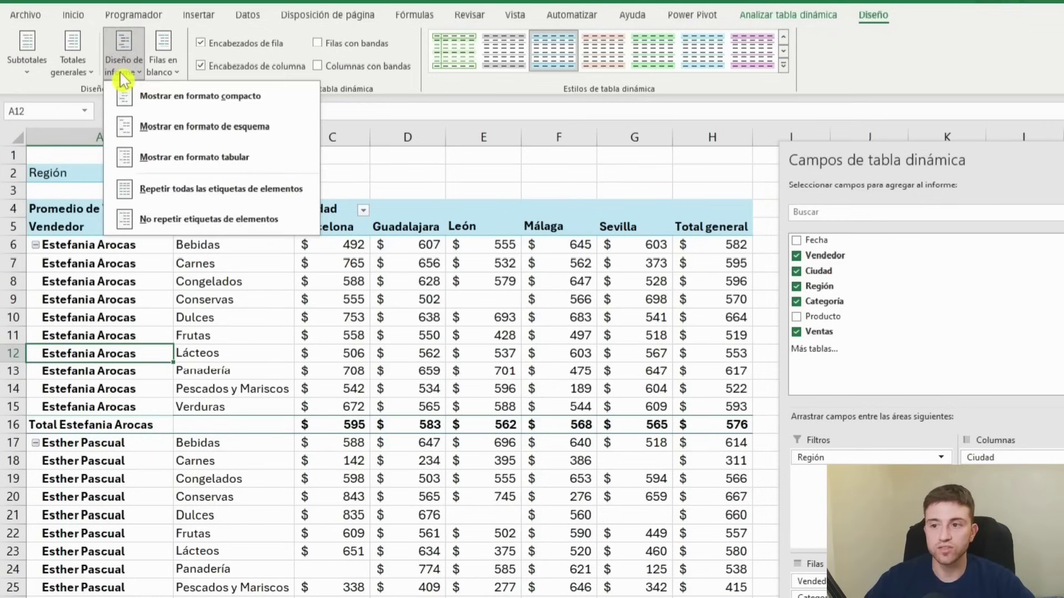
click(181, 224)
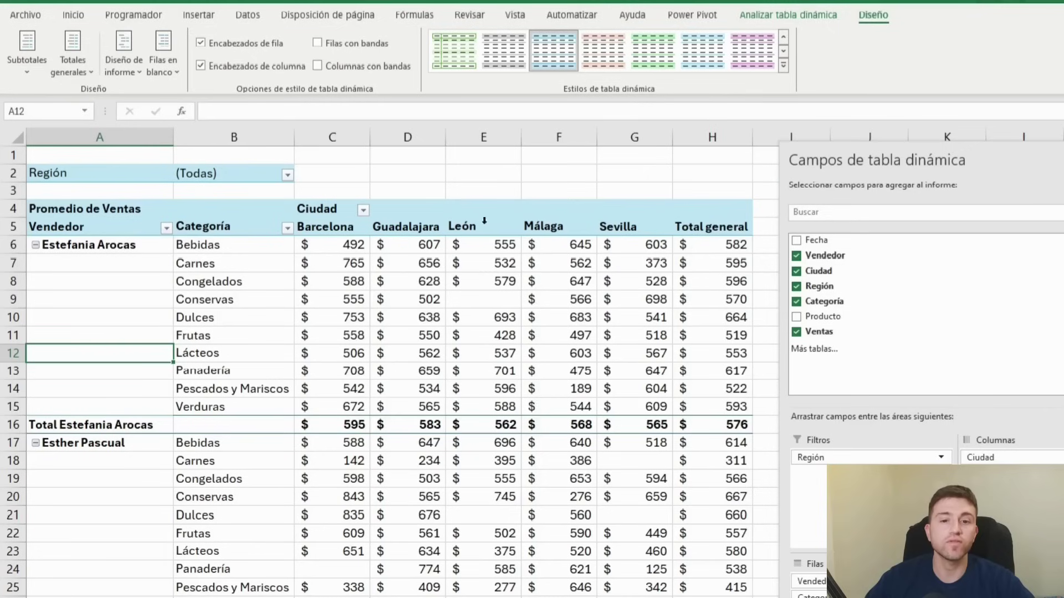
mouse_move(634, 370)
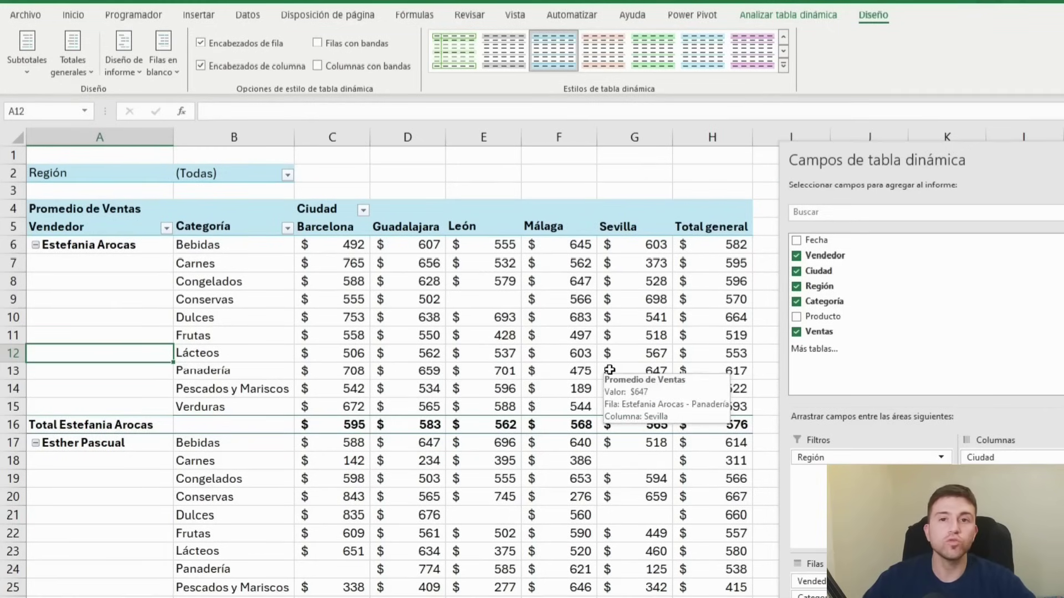
click(720, 221)
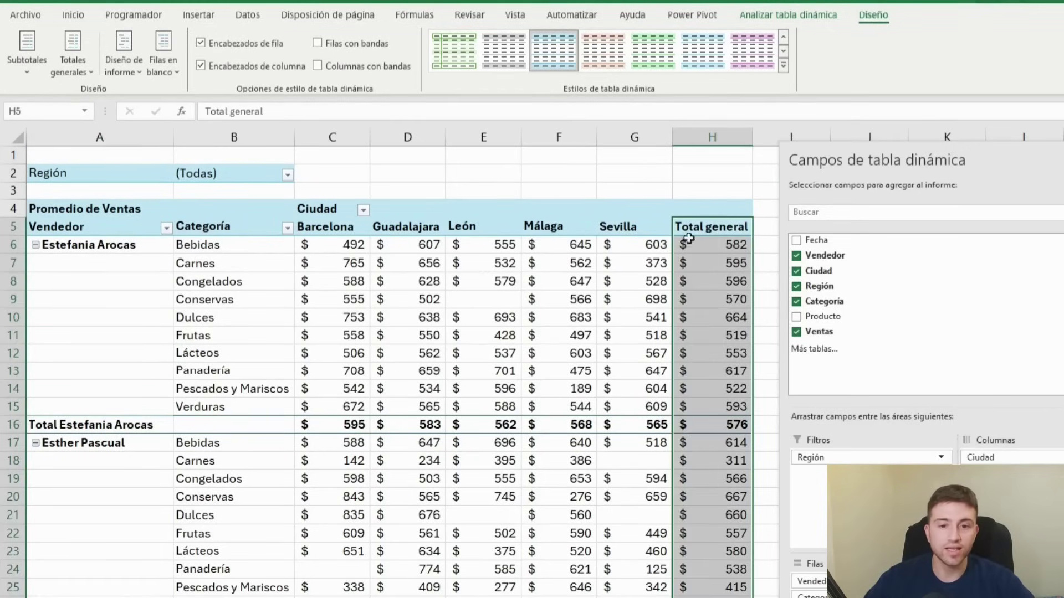
click(510, 339)
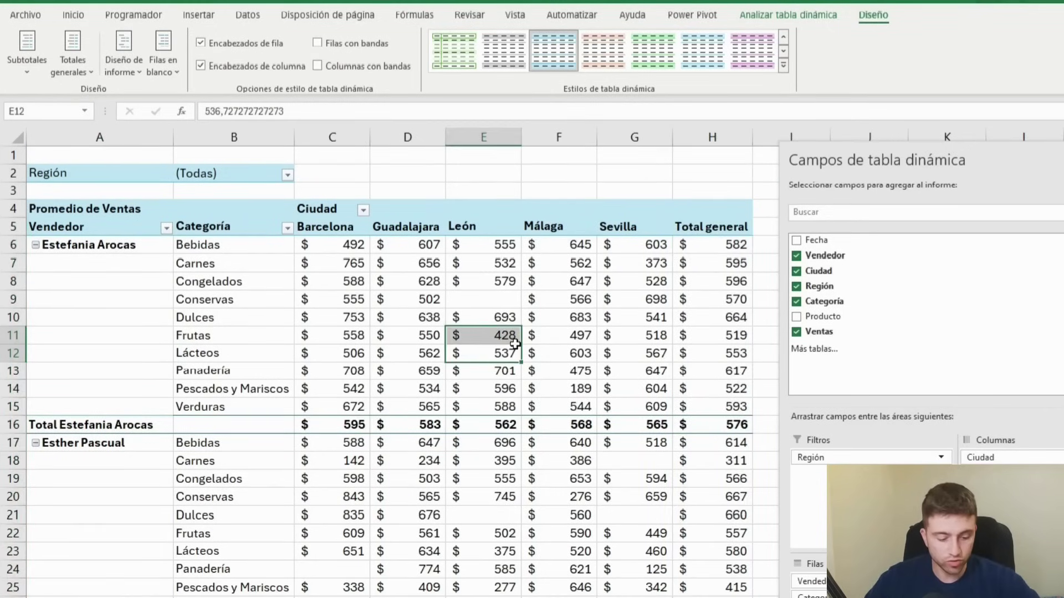
key(Down)
key(Down)
key(Down)
click(232, 482)
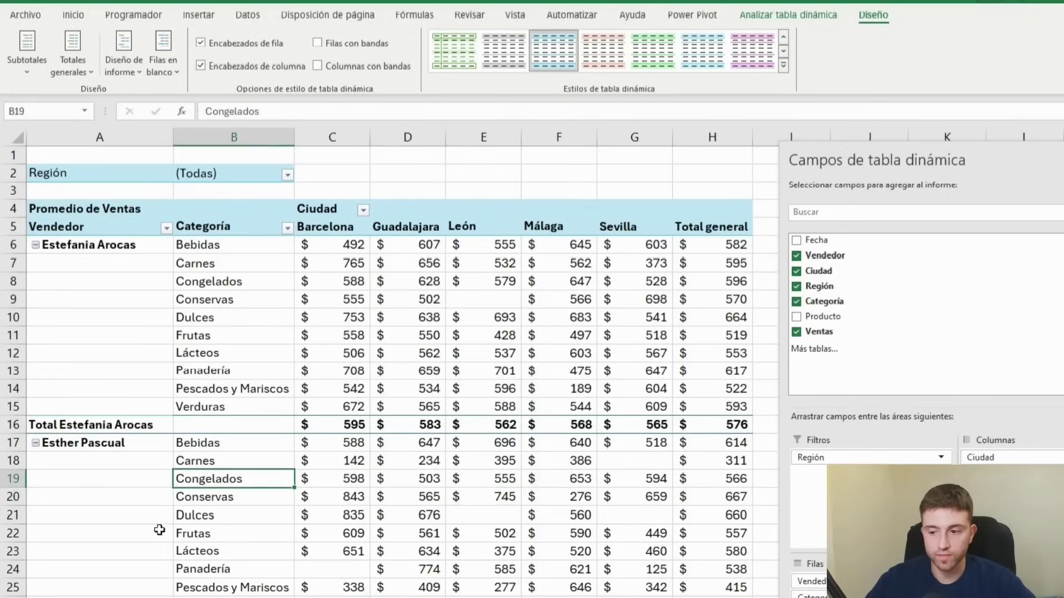
scroll(273, 388, down, 20)
scroll(271, 523, down, 20)
scroll(264, 489, up, 20)
scroll(263, 488, up, 8)
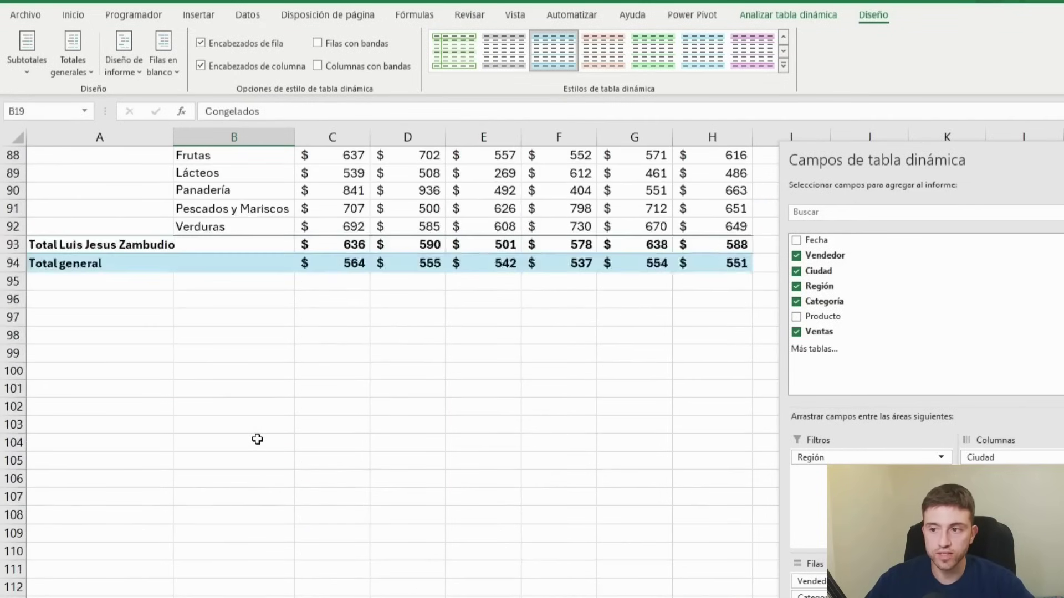
scroll(256, 439, up, 1)
click(359, 314)
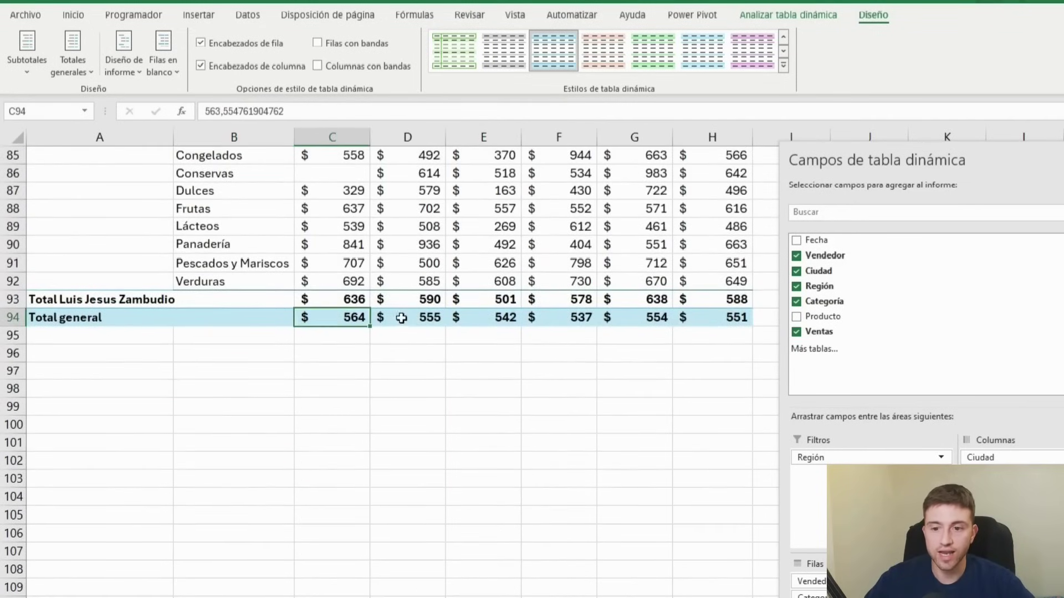
click(402, 317)
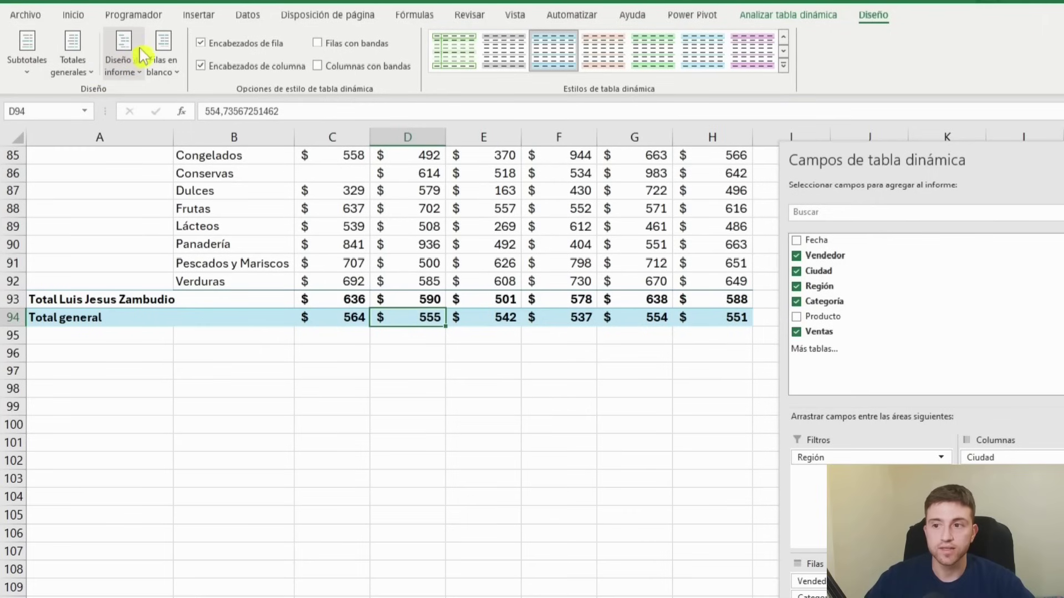
click(82, 77)
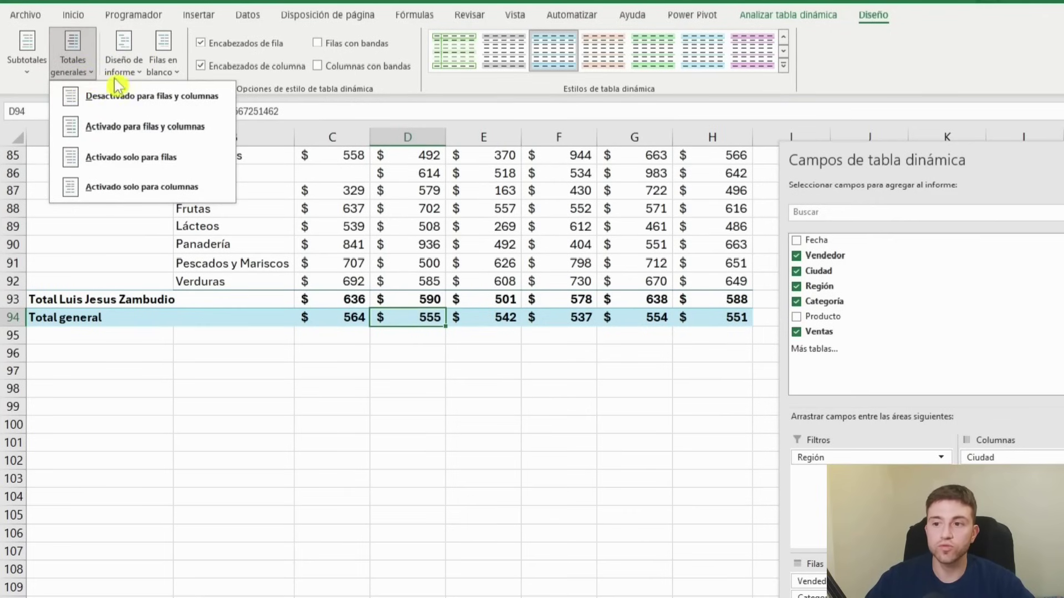
click(129, 105)
scroll(277, 321, up, 5)
scroll(277, 321, up, 6)
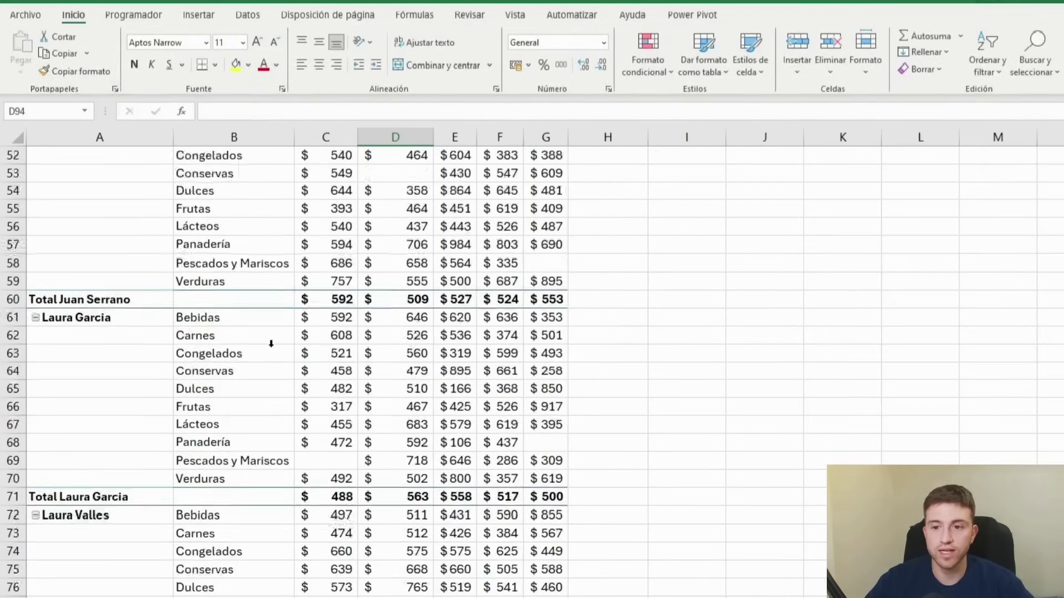
scroll(271, 344, up, 15)
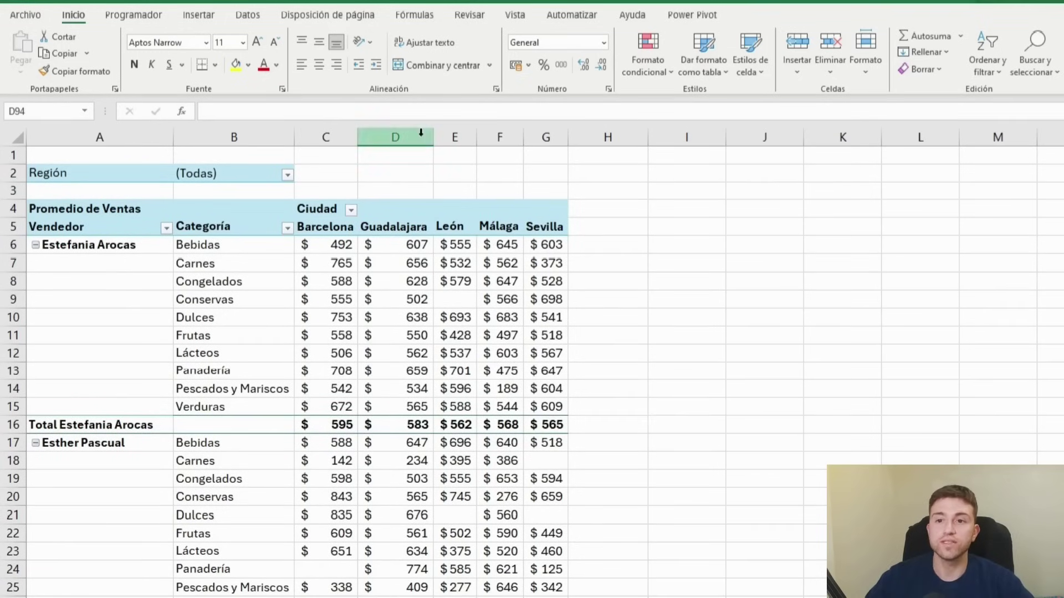
click(412, 263)
click(872, 15)
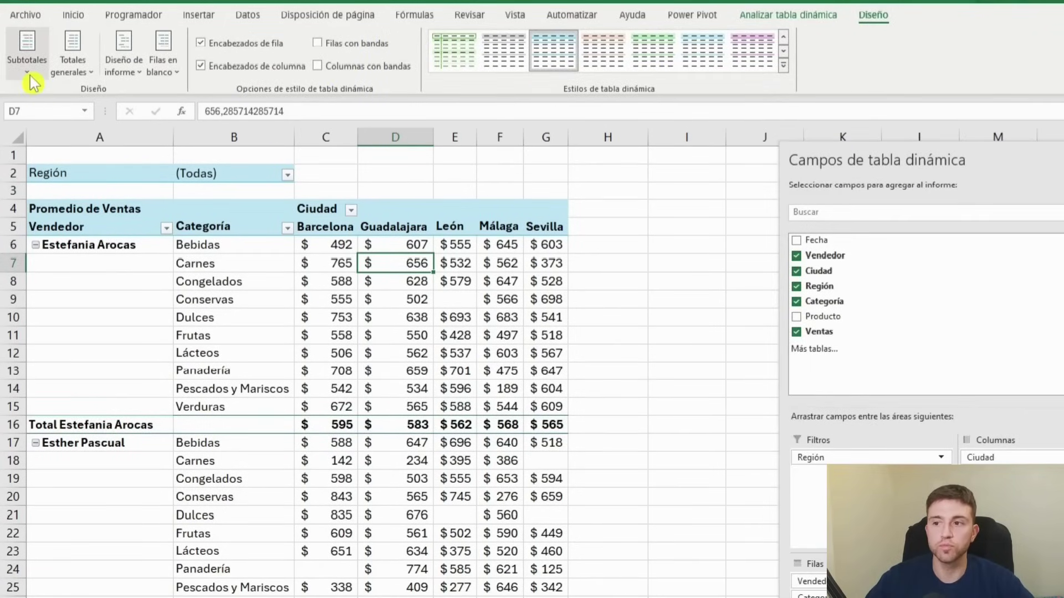
click(86, 422)
click(40, 425)
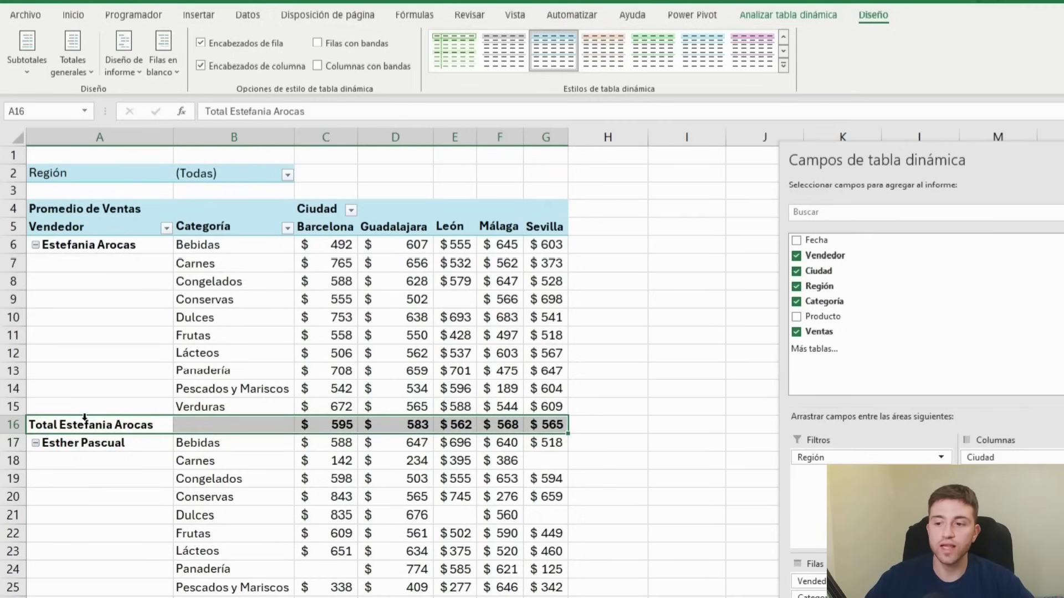
click(32, 425)
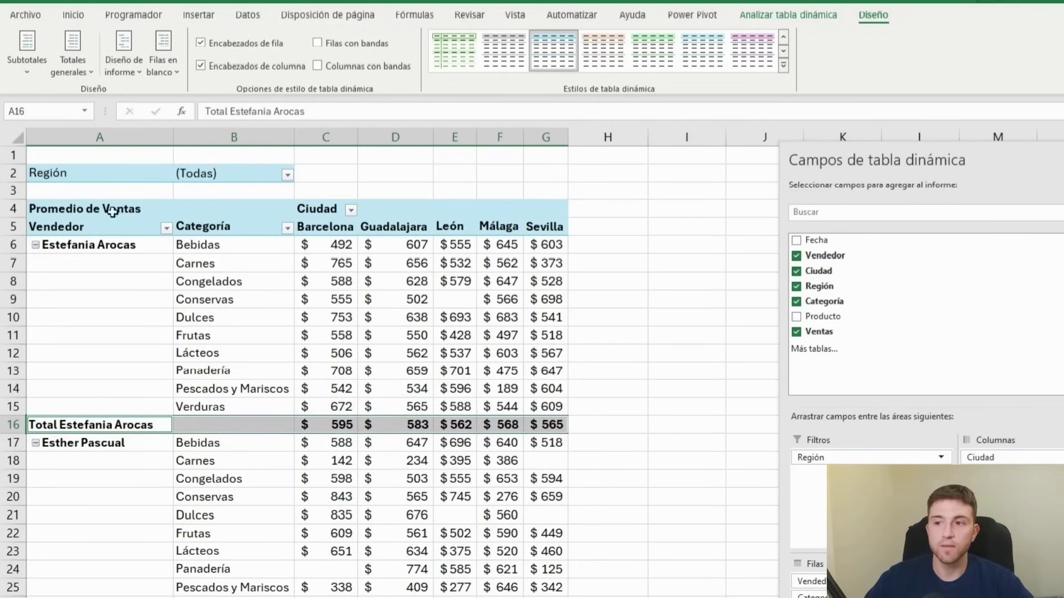
click(27, 53)
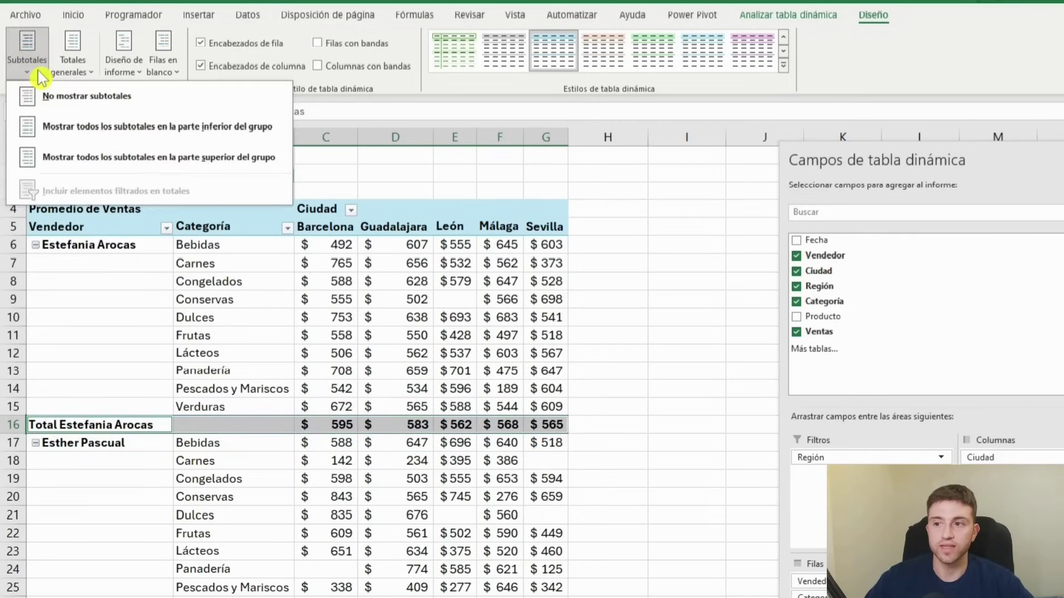
click(82, 99)
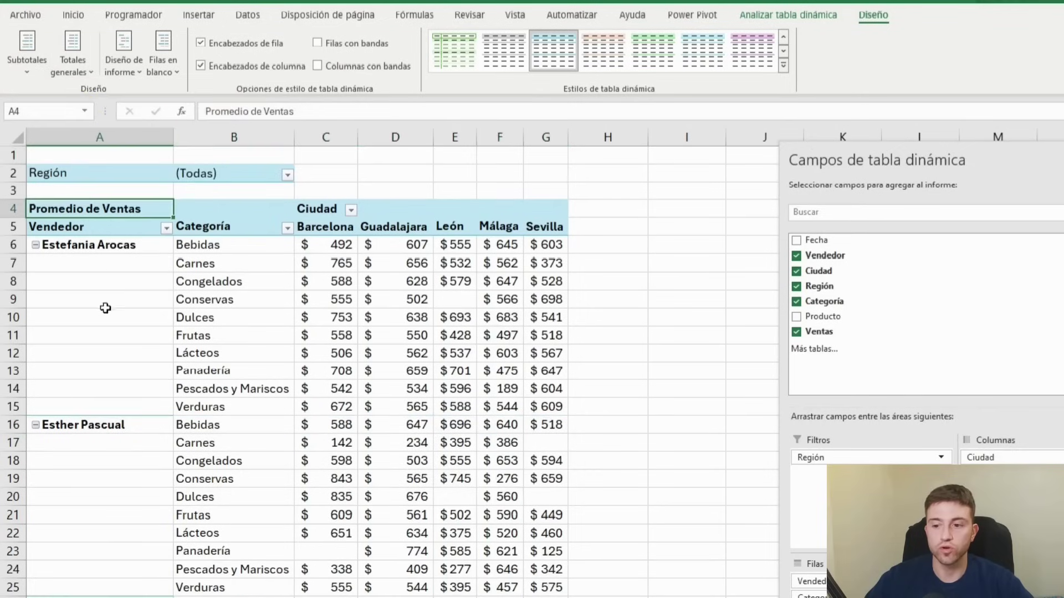
click(28, 68)
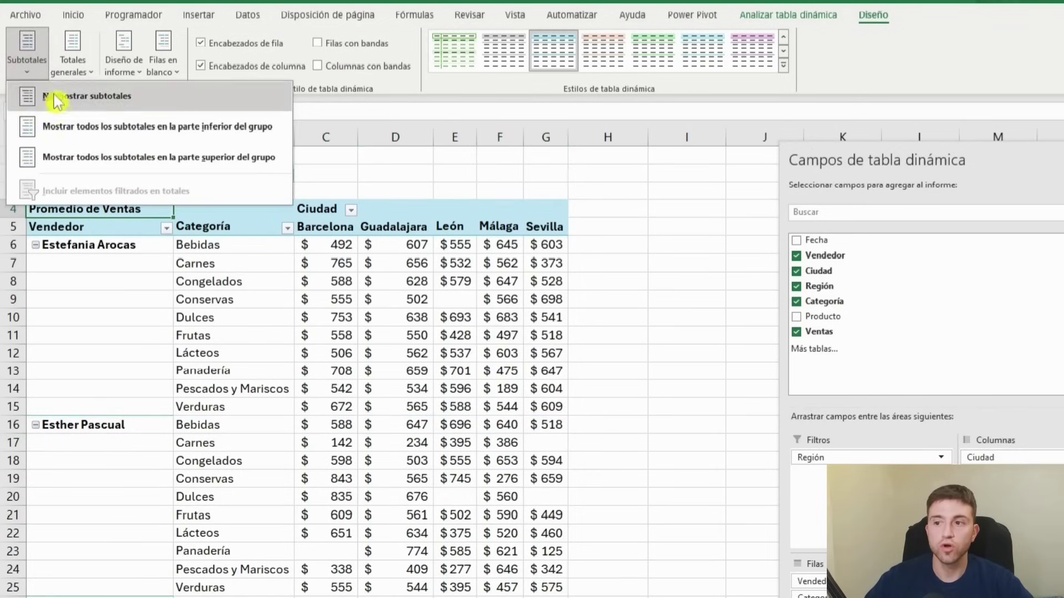
click(169, 130)
click(266, 341)
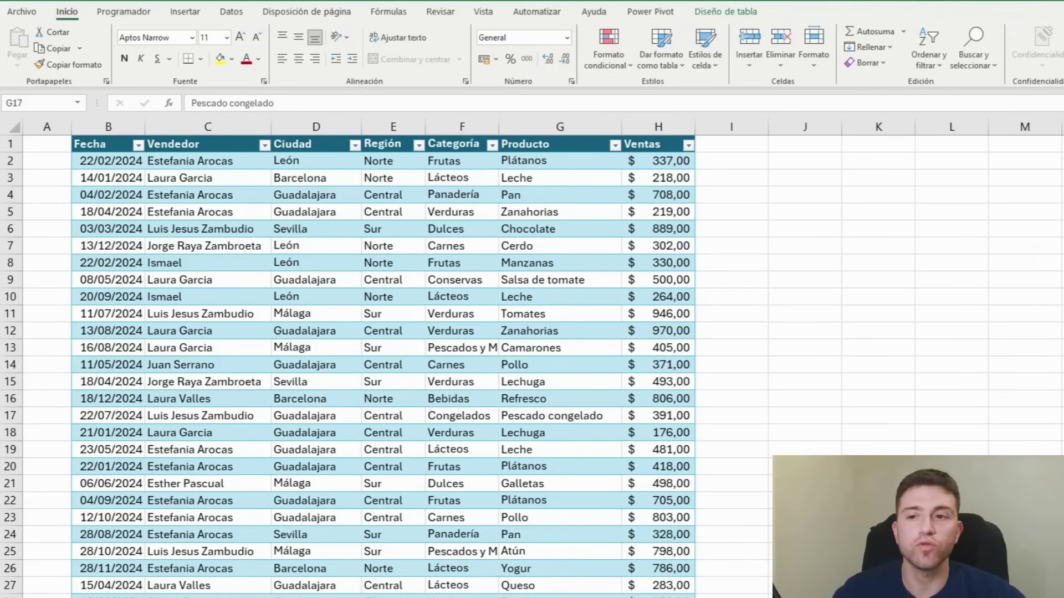
Insert a PivotTable from Tabla1 on a new worksheet, creating TablaDinámica5
click(185, 12)
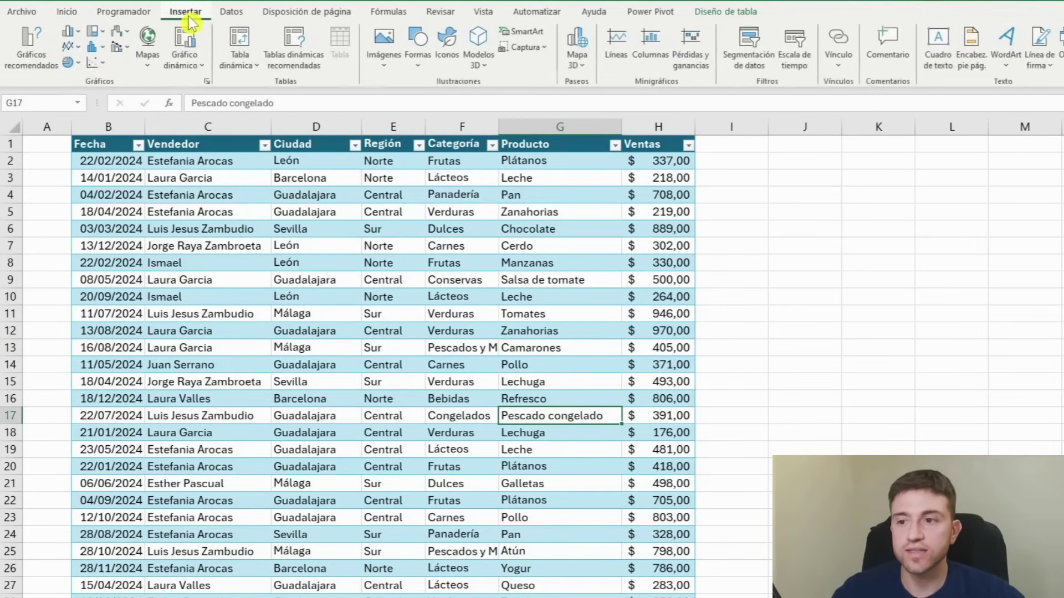
click(239, 39)
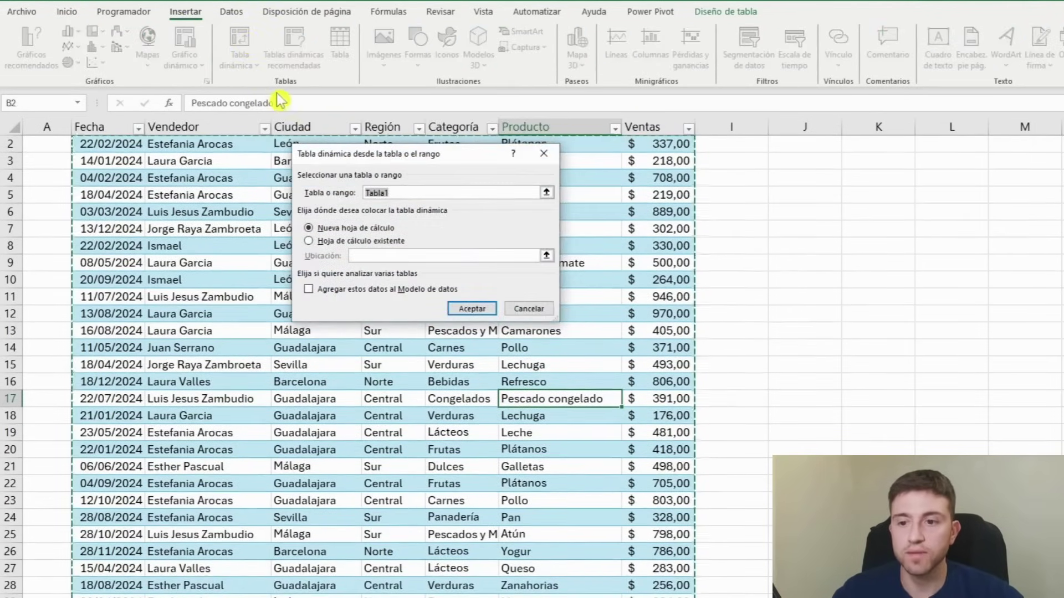
click(473, 313)
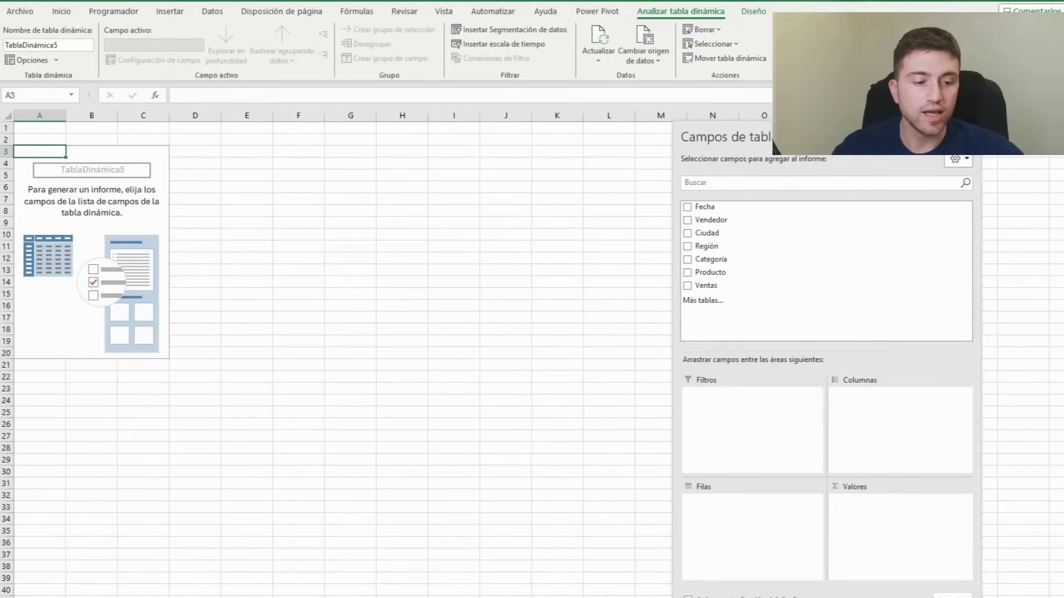
Place Ciudad in columns, Fecha by month in rows and sum of Ventas as values, then select B5:G17
scroll(332, 354, up, 2)
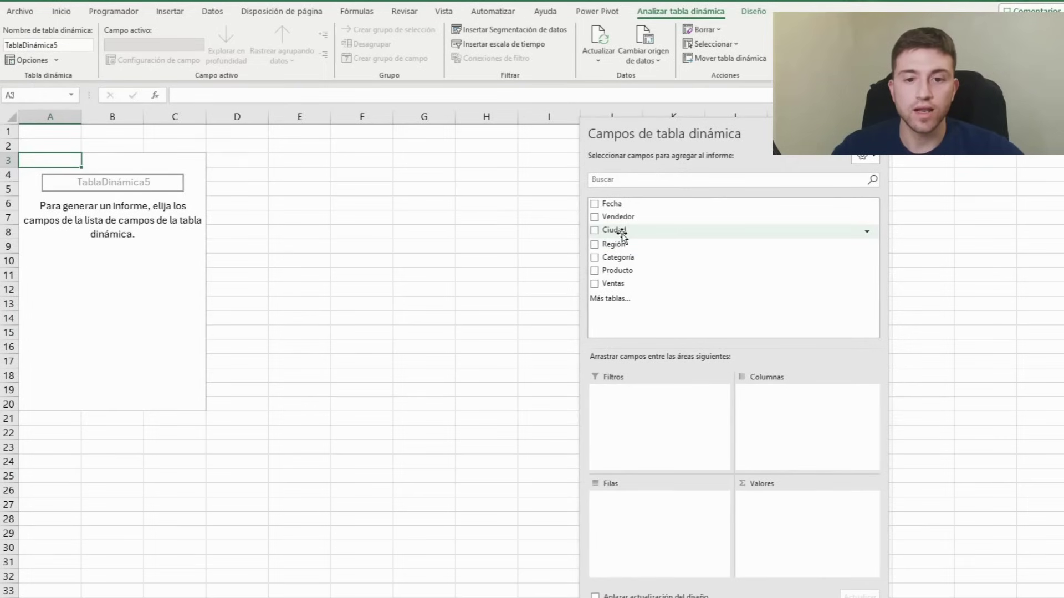
drag(621, 236, 776, 415)
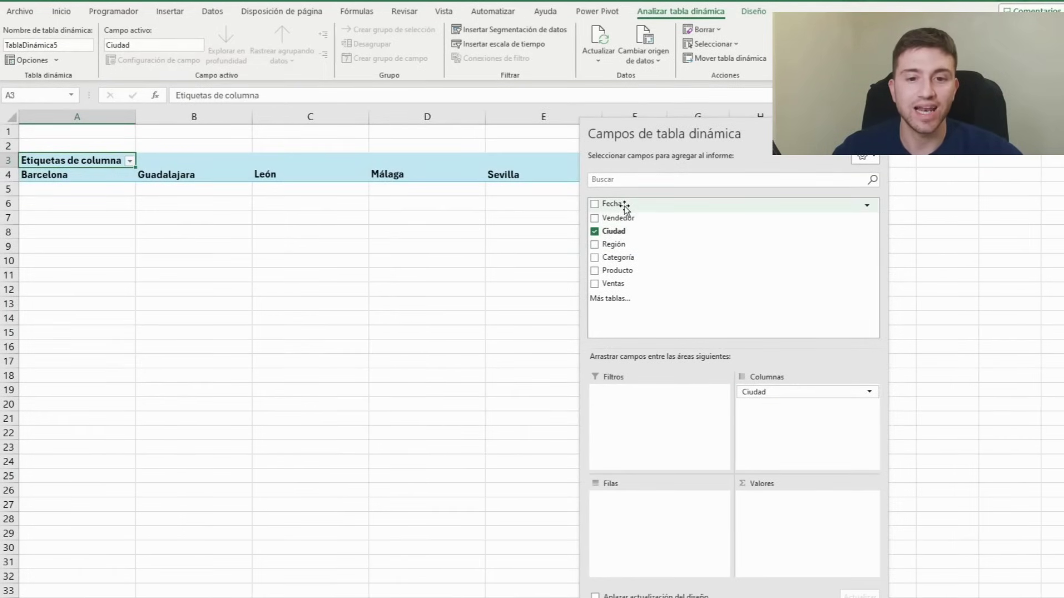
mouse_move(618, 204)
mouse_down()
mouse_move(666, 377)
mouse_move(648, 521)
mouse_up()
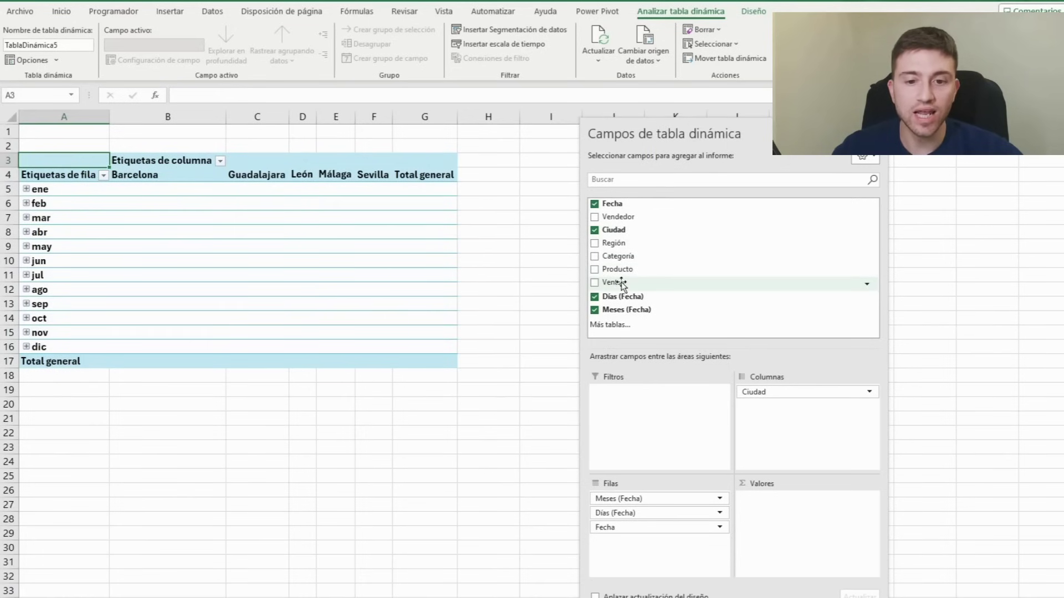
drag(618, 283, 776, 525)
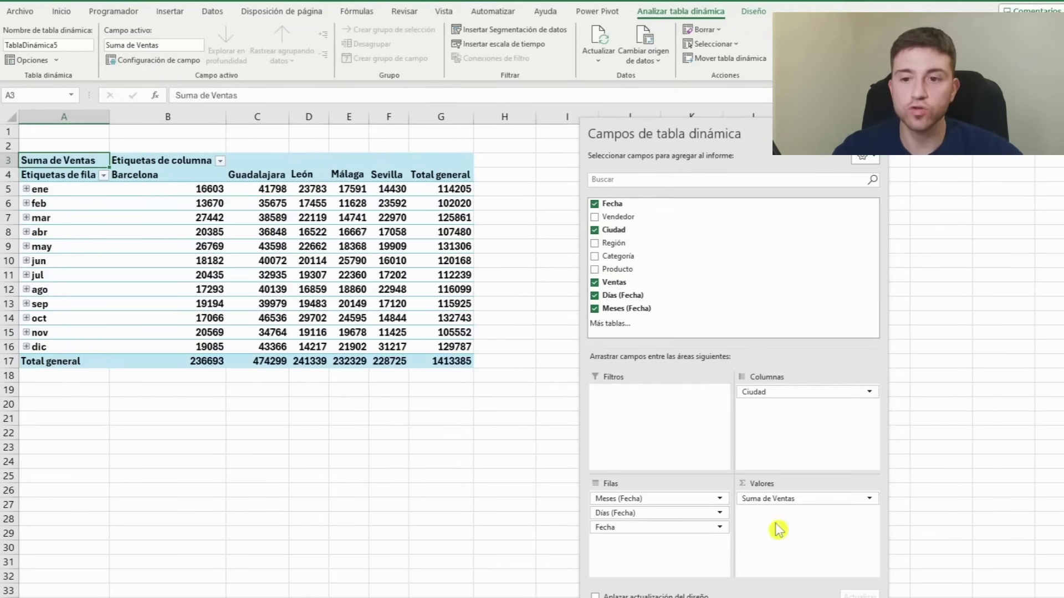
drag(209, 188, 454, 360)
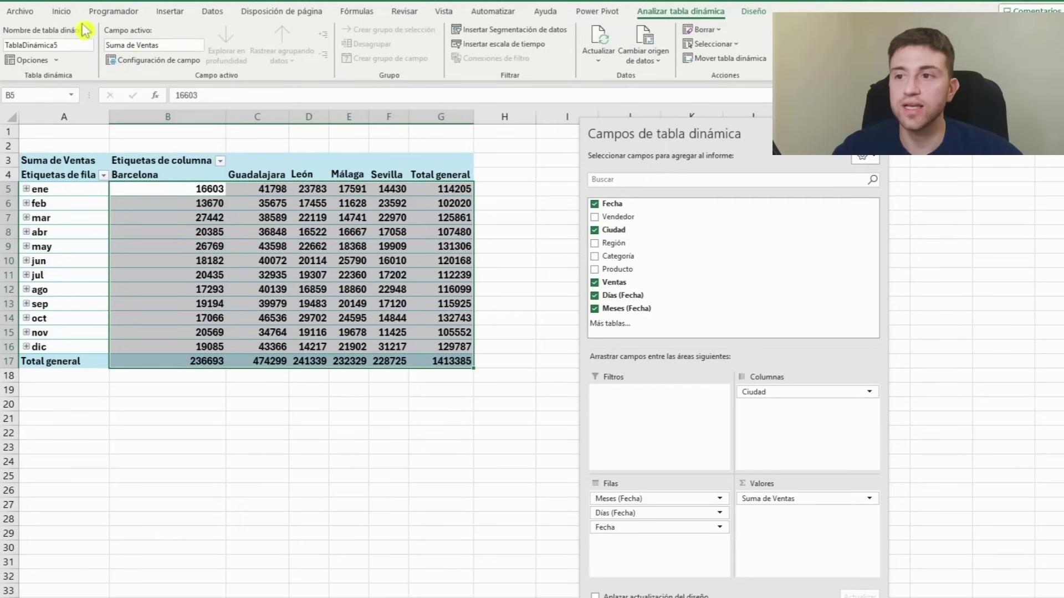
Format the selected sales as US dollar accounting with zero decimal places
click(61, 12)
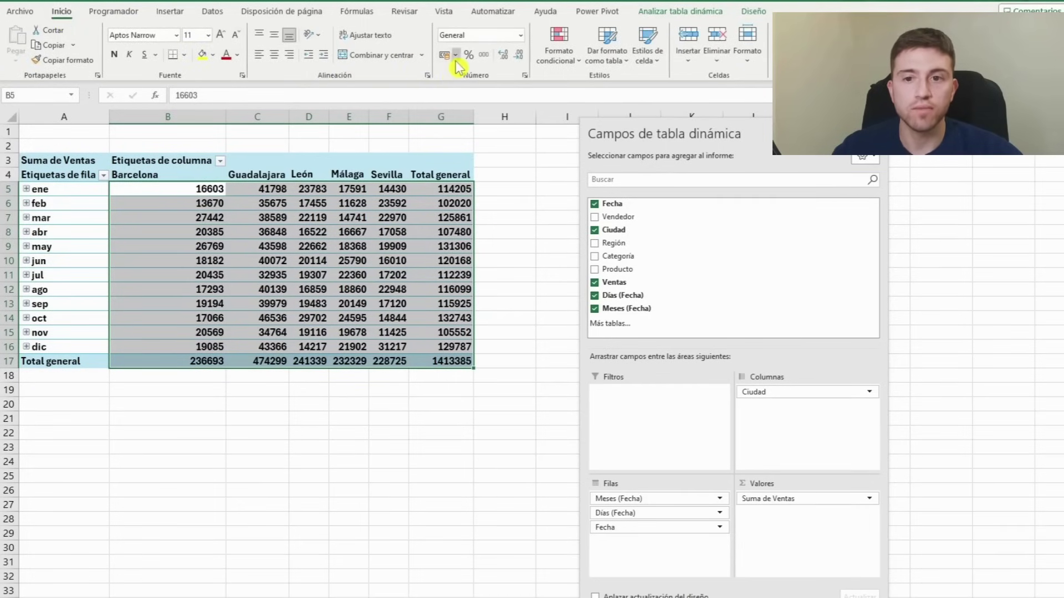
click(455, 55)
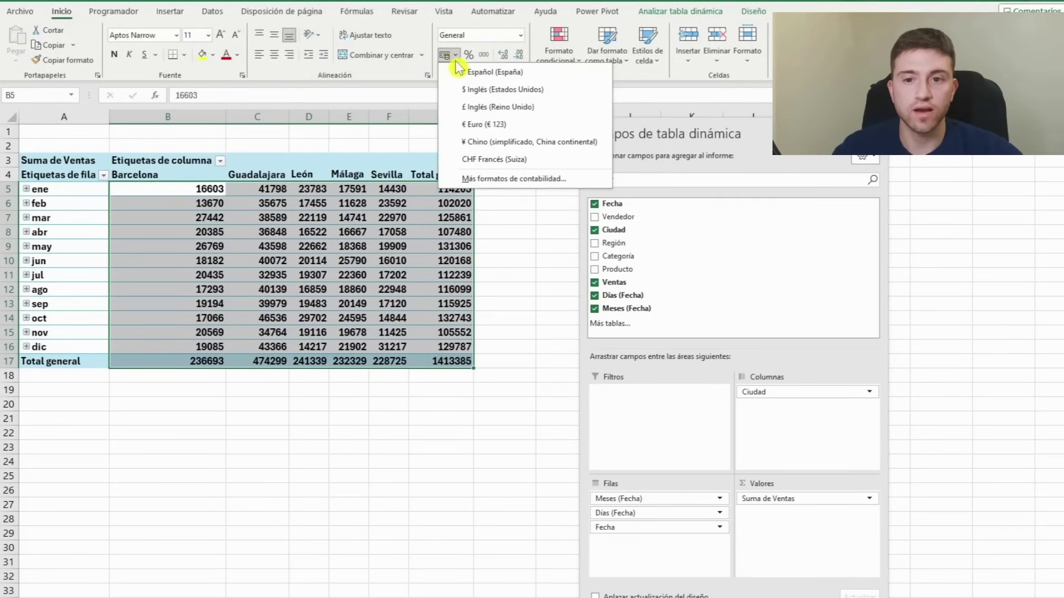
click(492, 90)
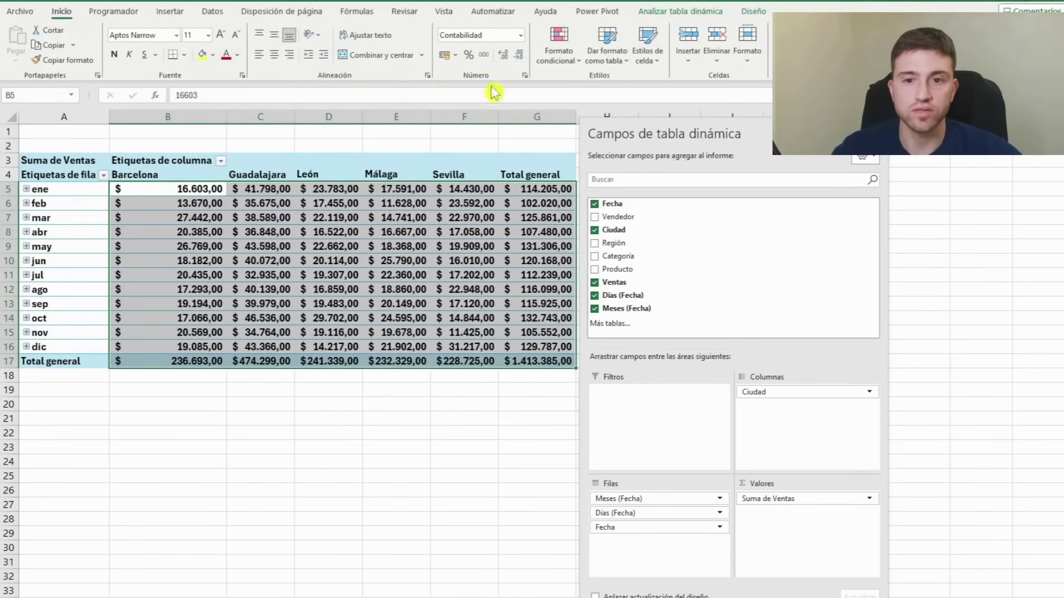
click(519, 56)
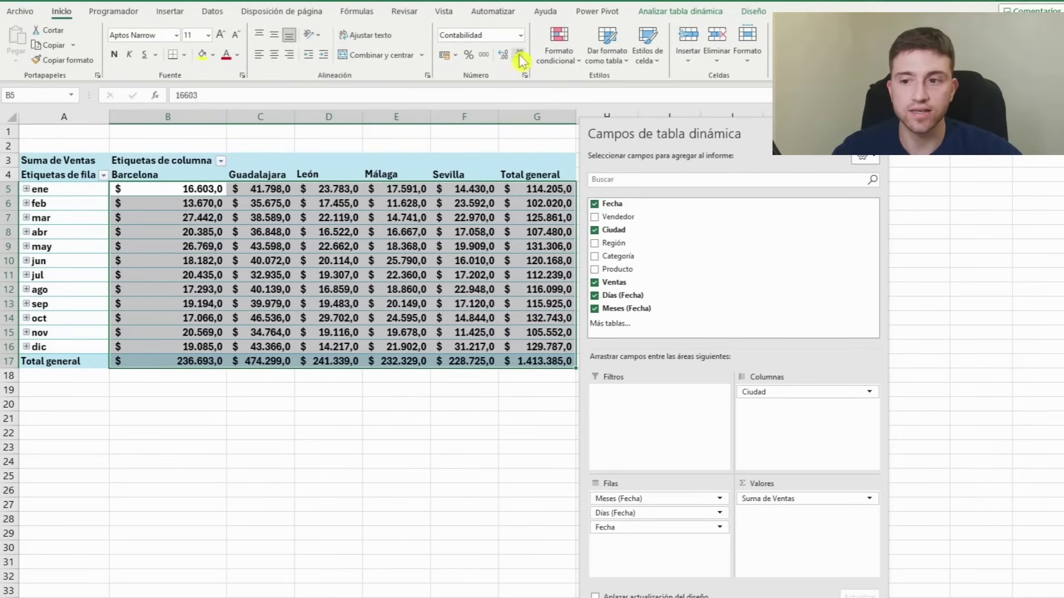
click(520, 55)
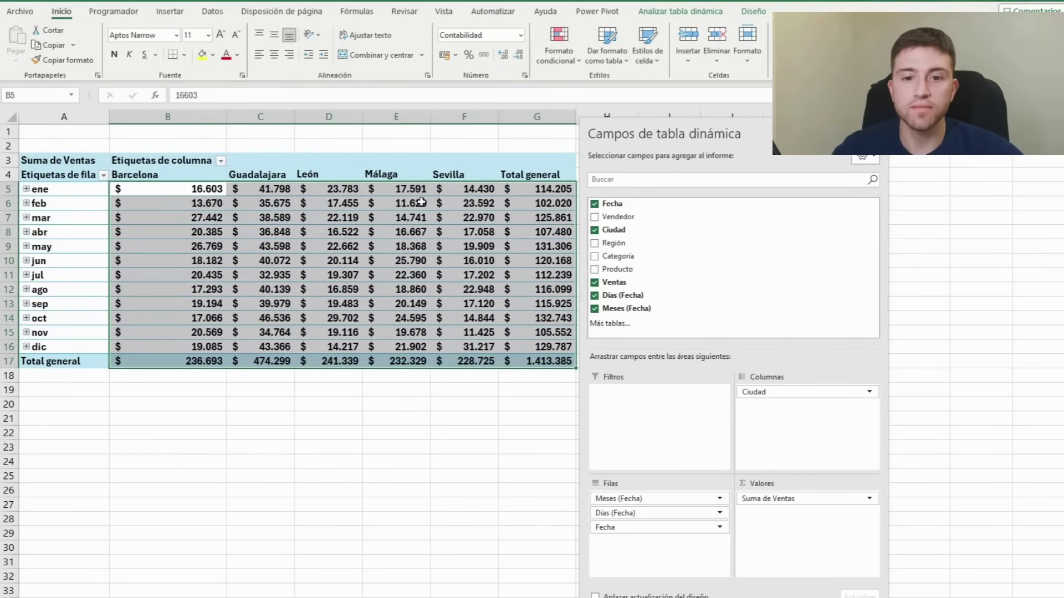
click(421, 202)
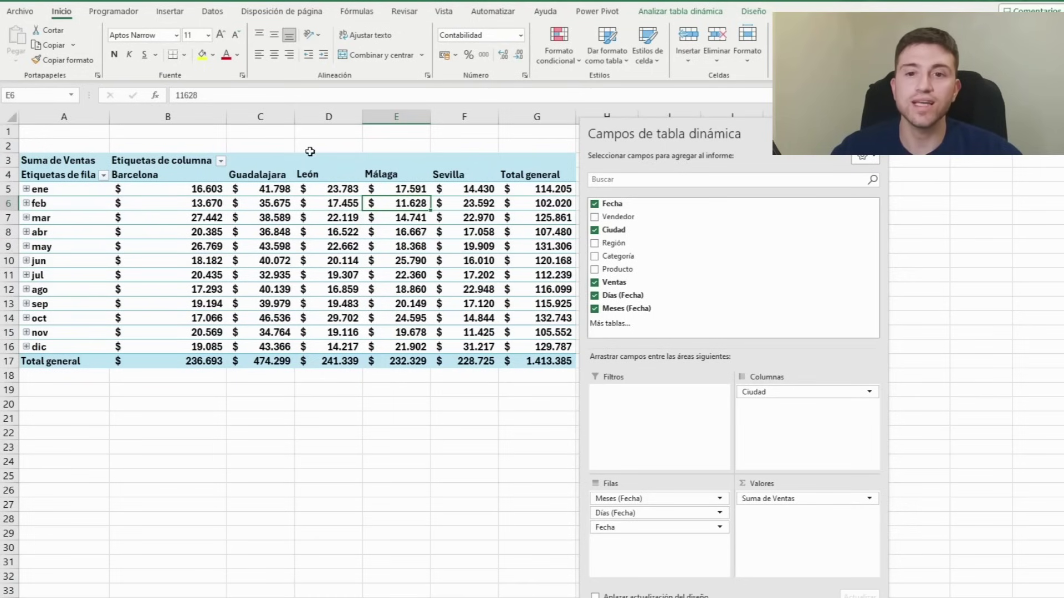
Insert a Líneas PivotChart of monthly city sales and drag it beneath the PivotTable
click(166, 17)
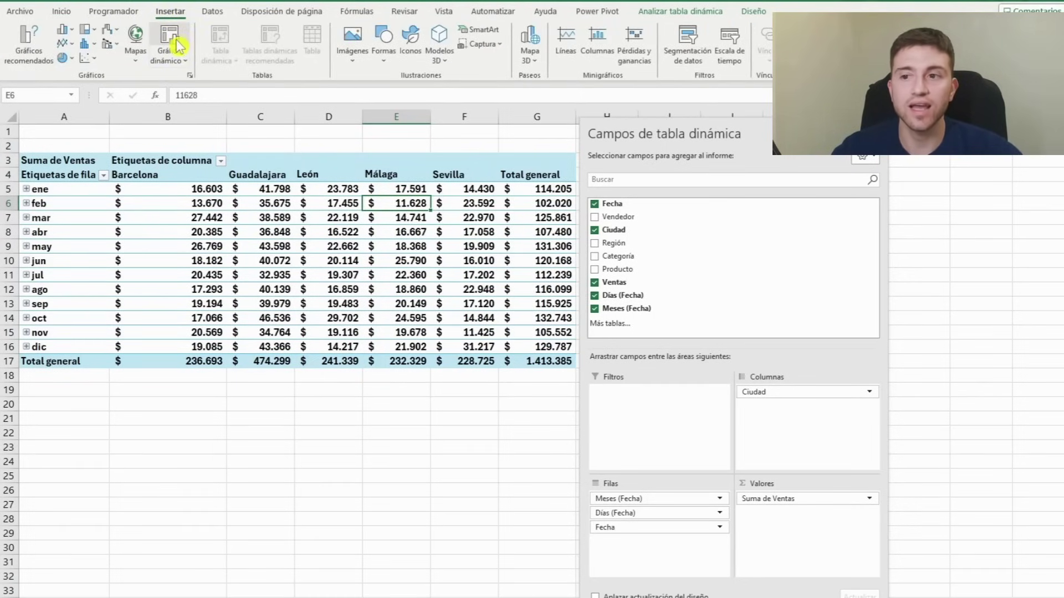
click(170, 39)
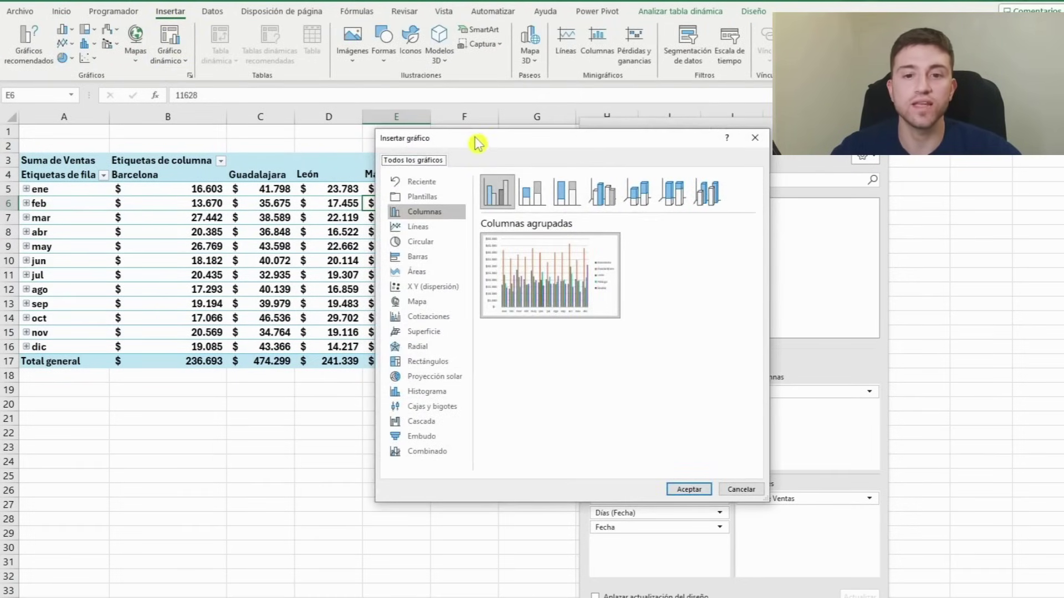
drag(479, 143, 335, 115)
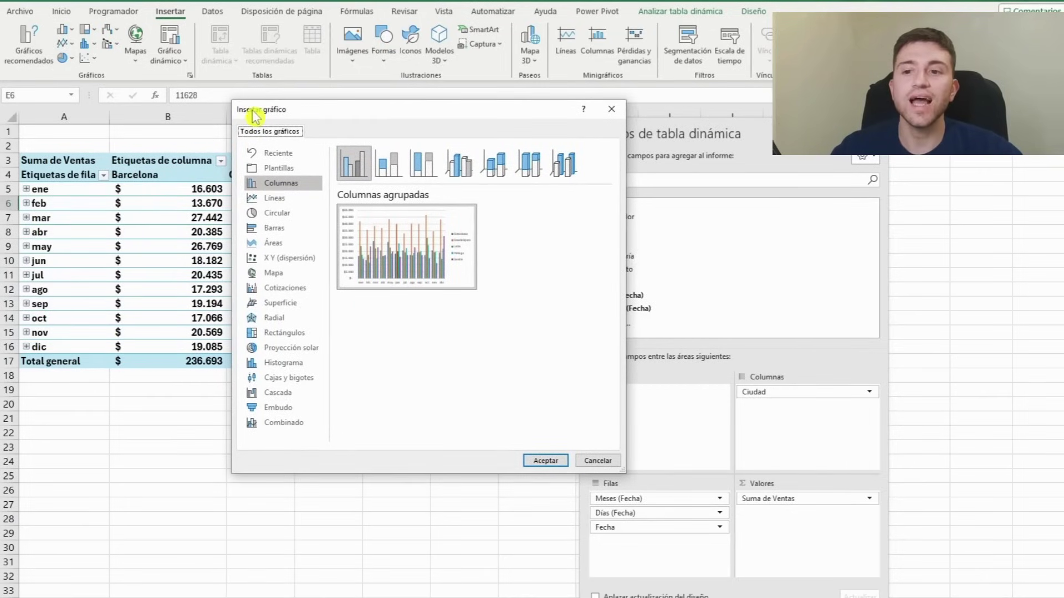
click(283, 216)
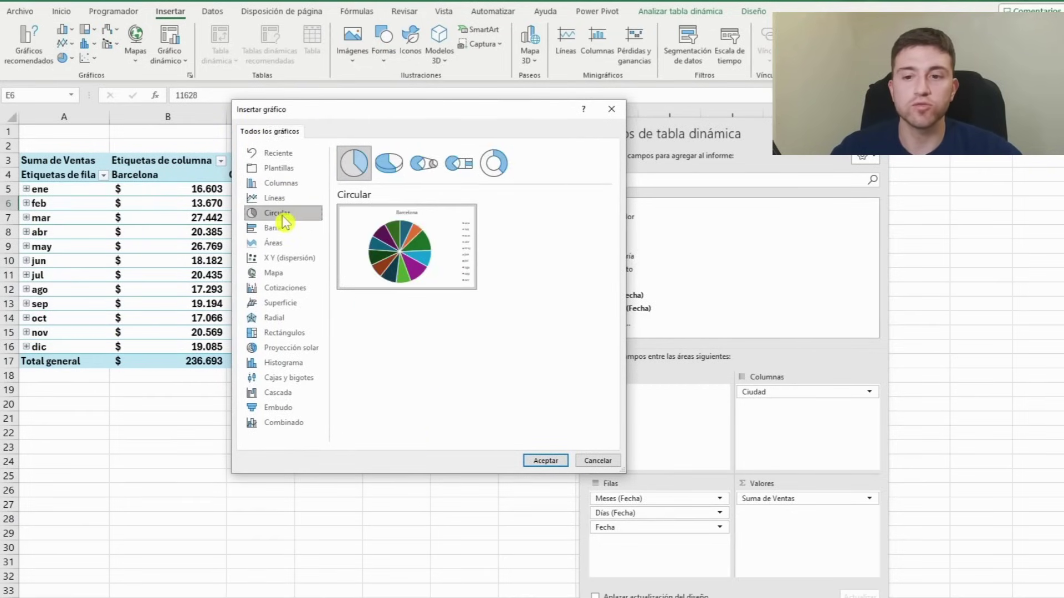
click(292, 229)
click(298, 259)
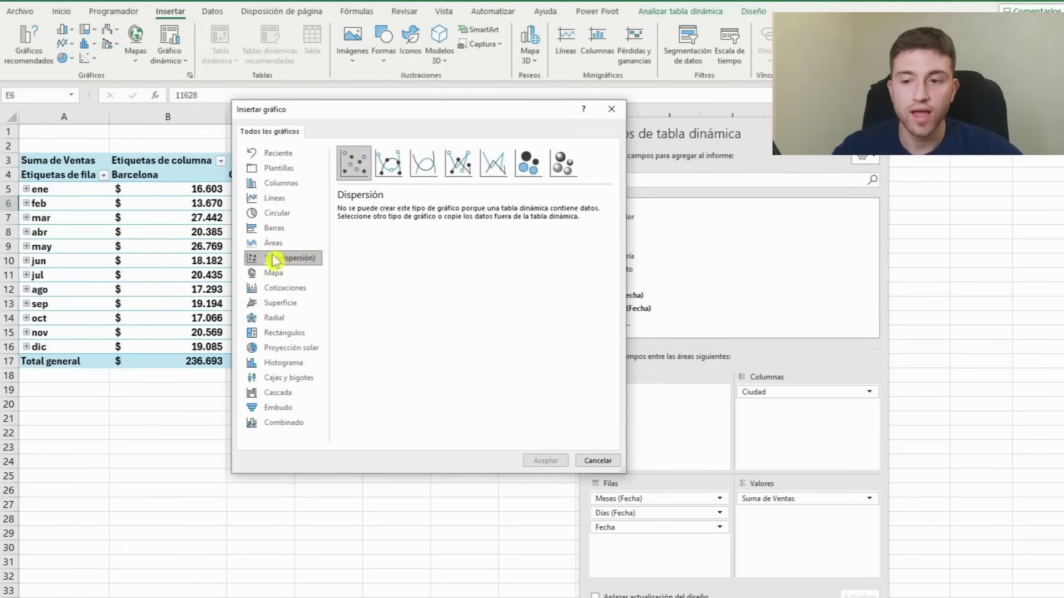
click(276, 200)
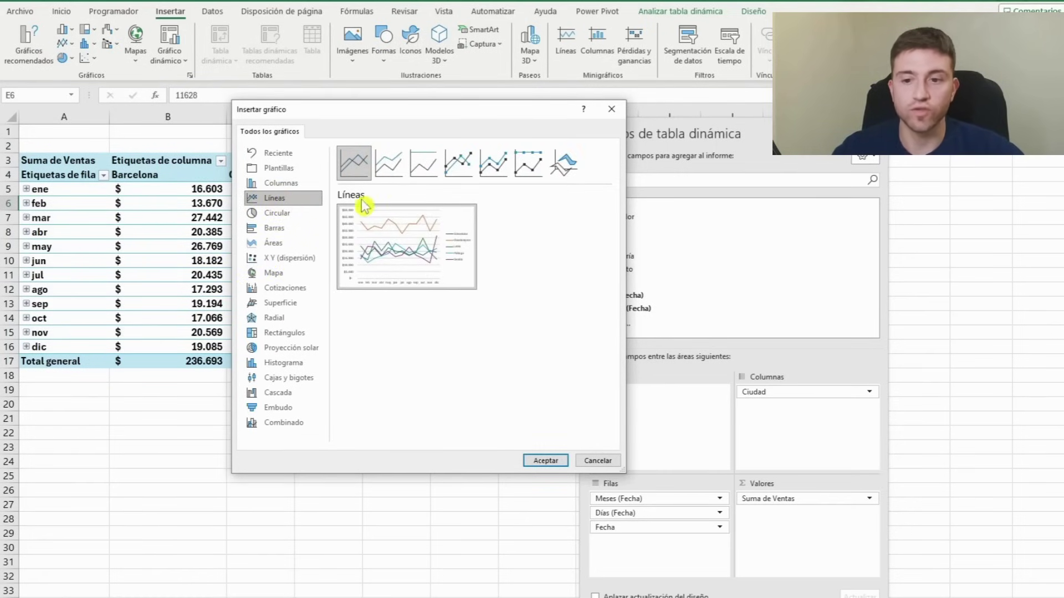
mouse_move(387, 233)
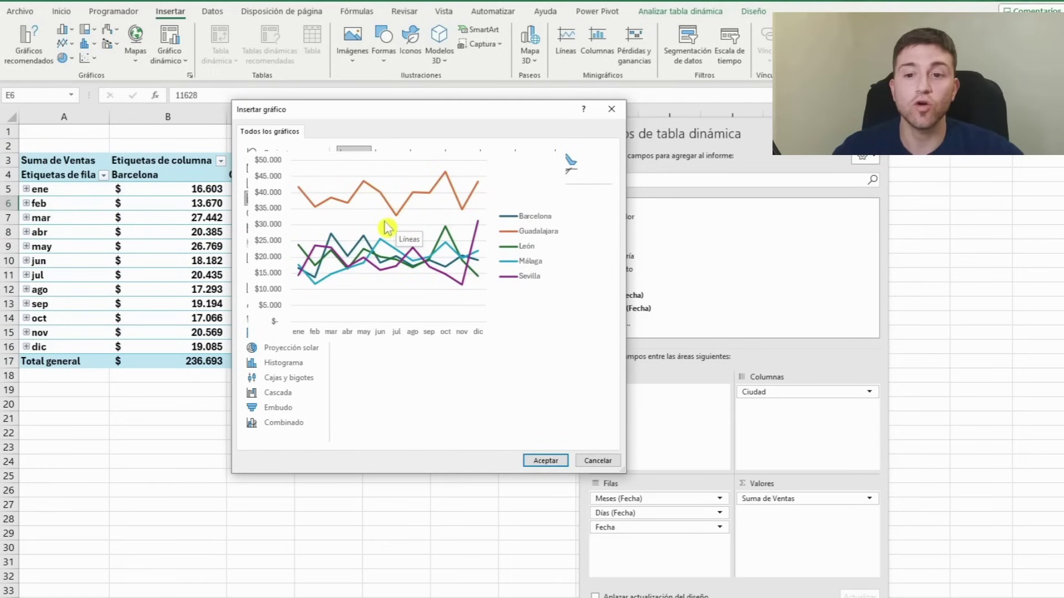
click(532, 468)
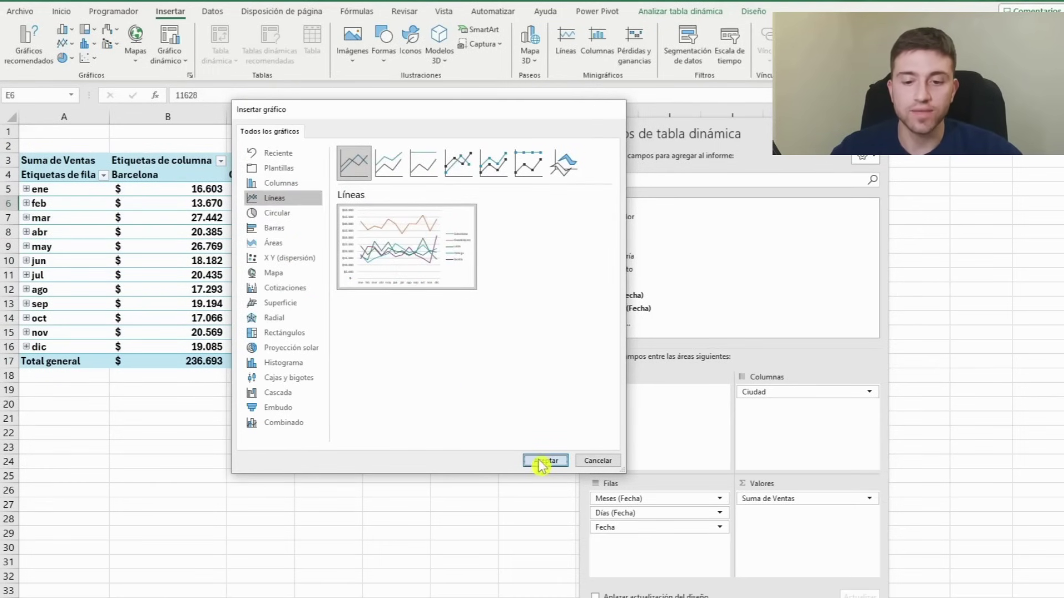
mouse_move(488, 272)
mouse_down()
mouse_move(190, 409)
mouse_move(119, 384)
mouse_up()
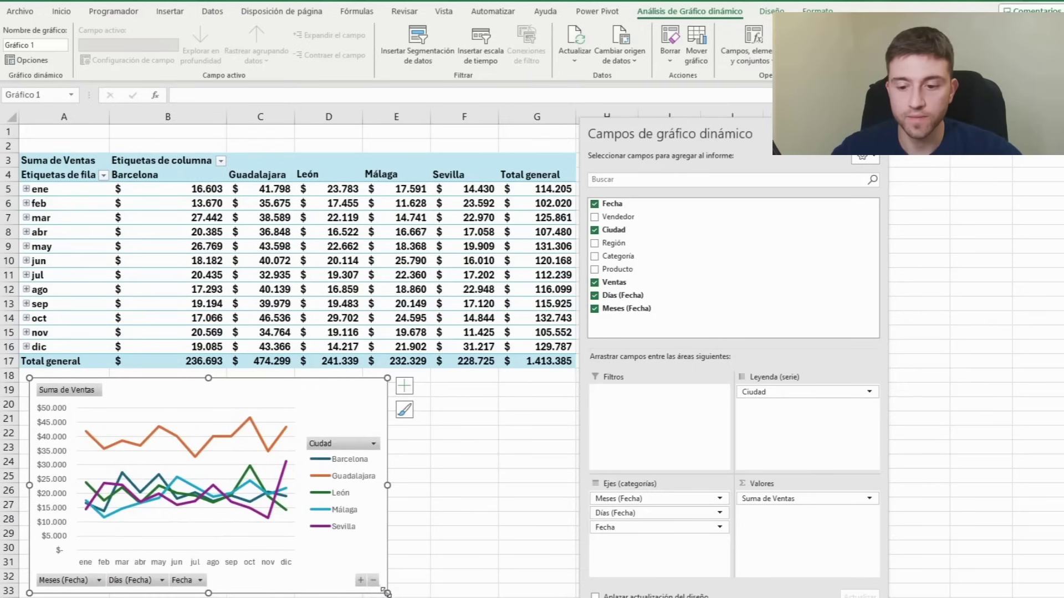
Widen the line chart to the table's width, close the field list and hide all chart field buttons
drag(388, 593, 569, 597)
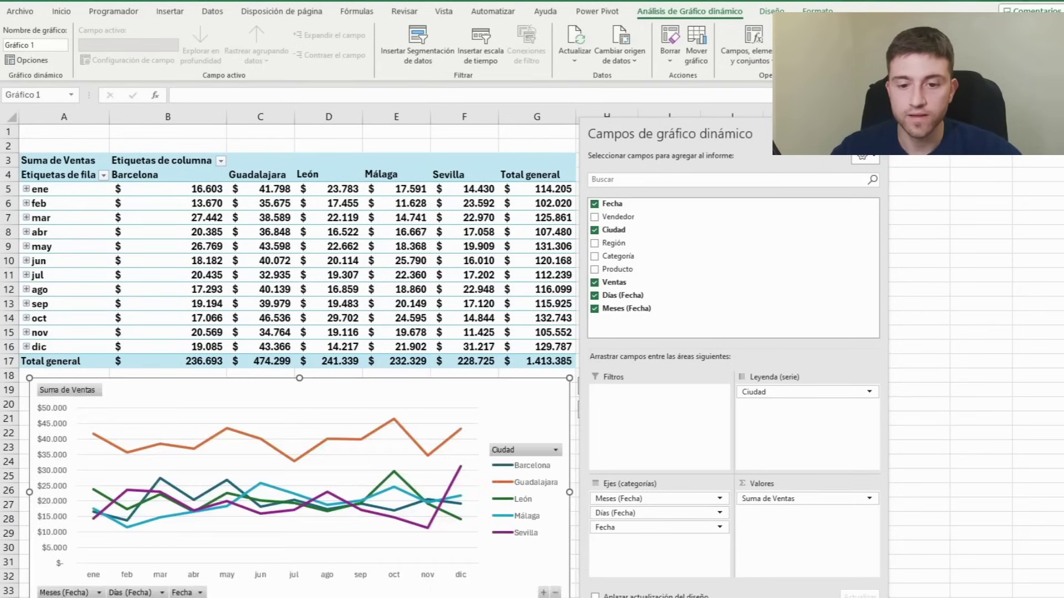
click(875, 134)
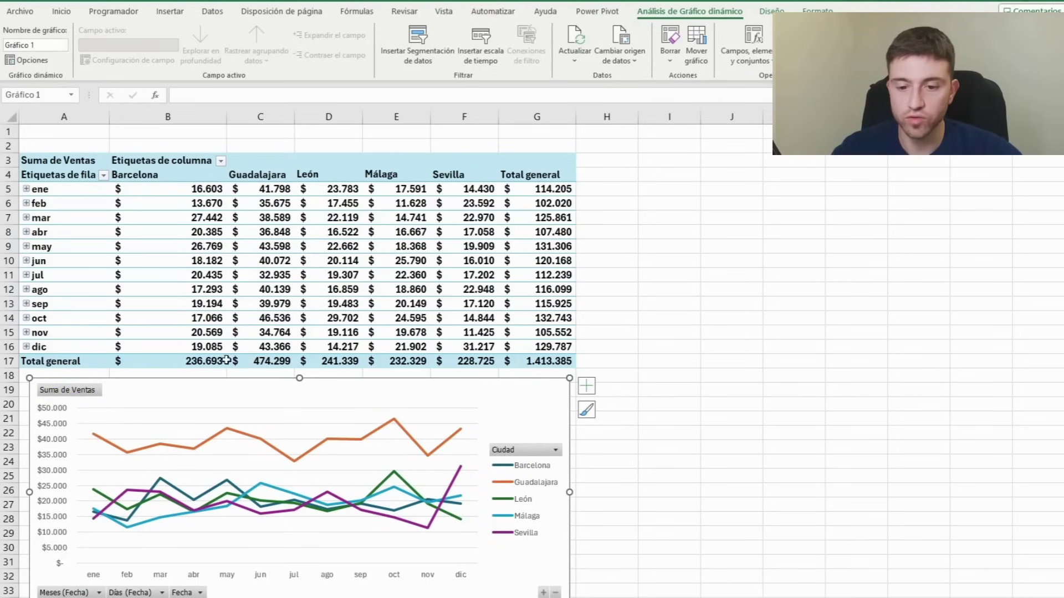
right_click(92, 392)
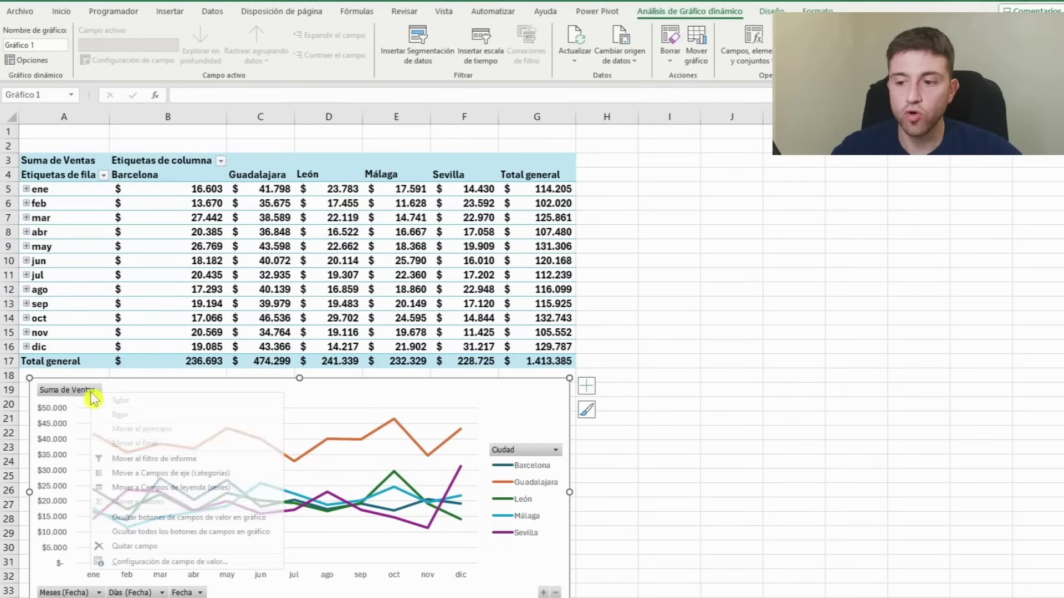
click(200, 533)
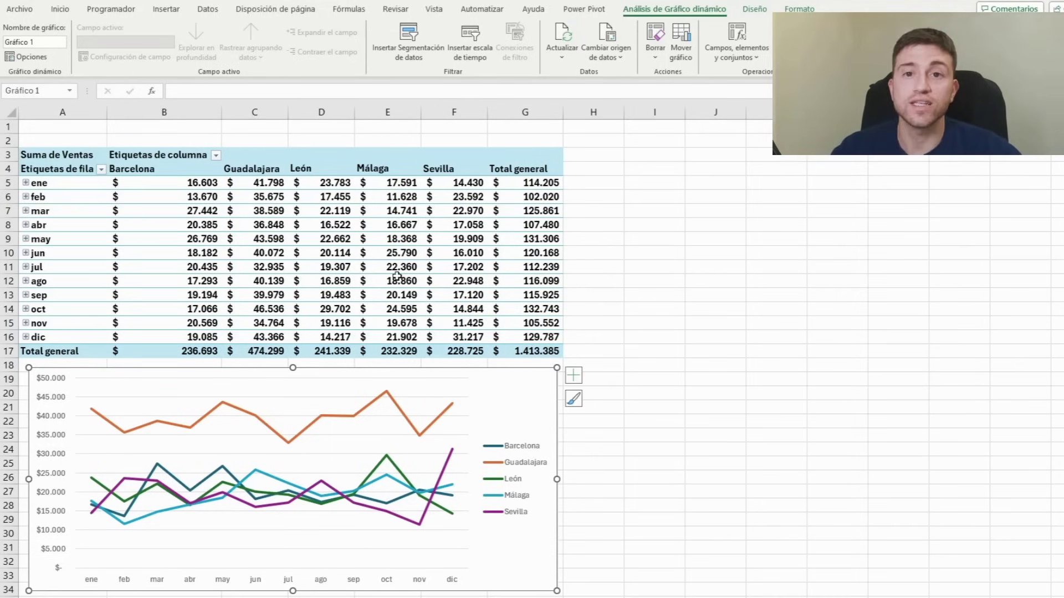
mouse_move(402, 253)
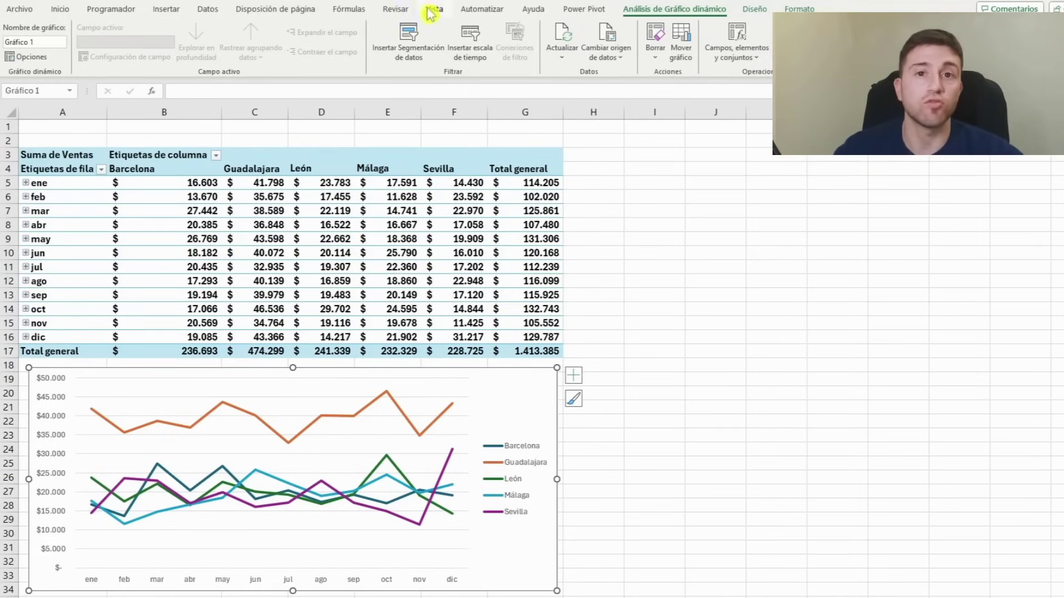
Add Región as a report filter, filter to Norte and inspect the Barcelona and León columns
click(410, 250)
click(679, 17)
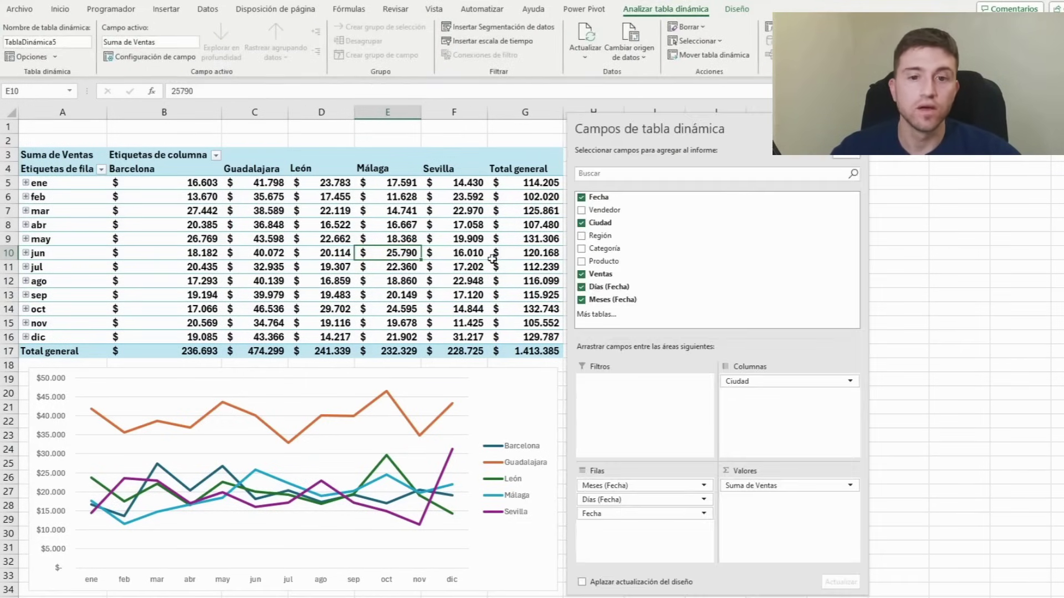
drag(600, 235, 640, 406)
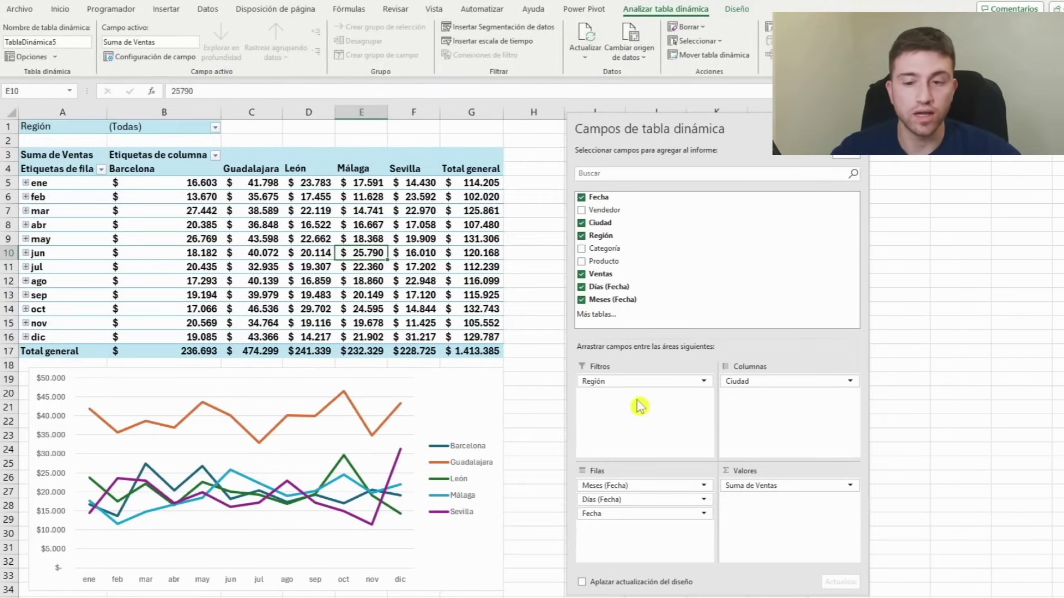
click(215, 127)
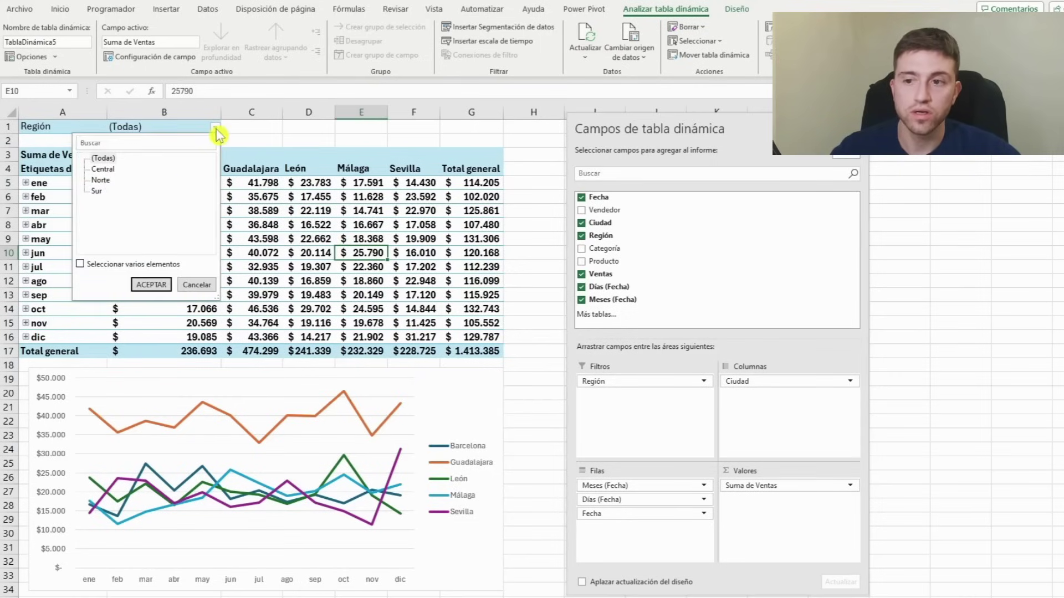
click(102, 180)
click(153, 284)
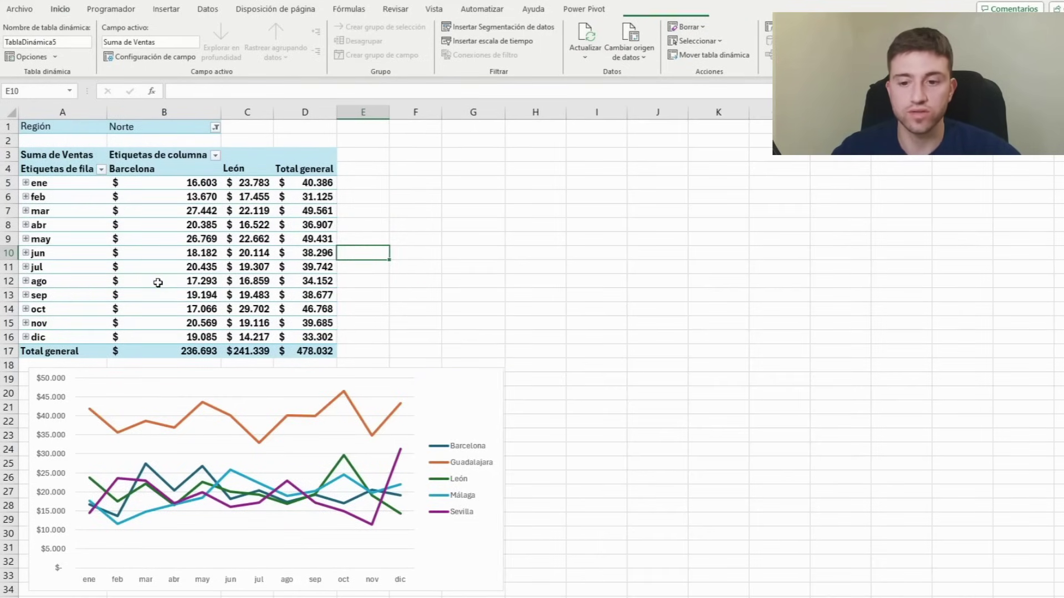
drag(171, 174, 237, 335)
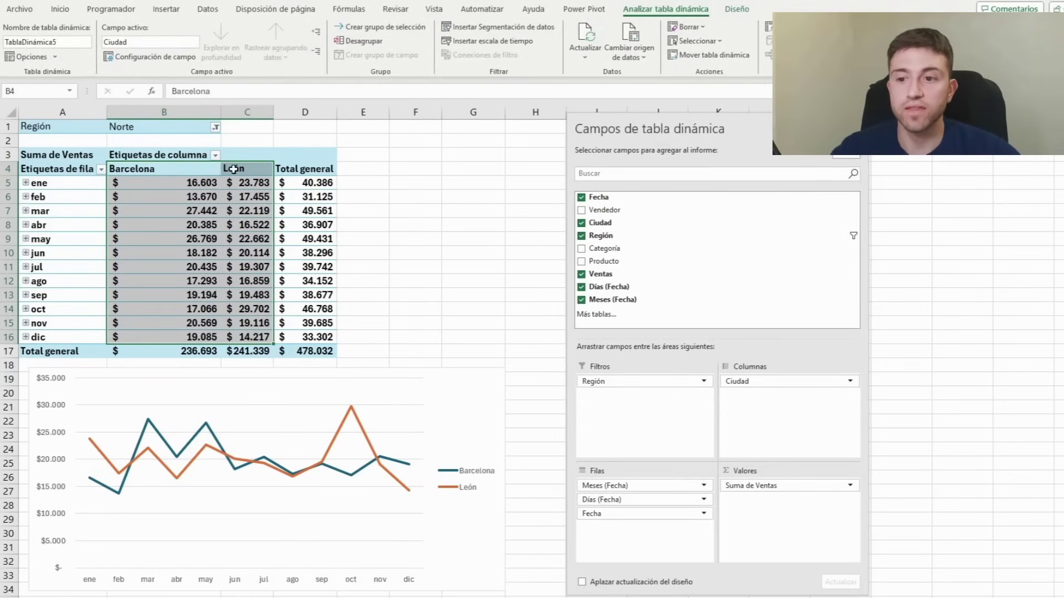
key(Right)
scroll(232, 523, down, 1)
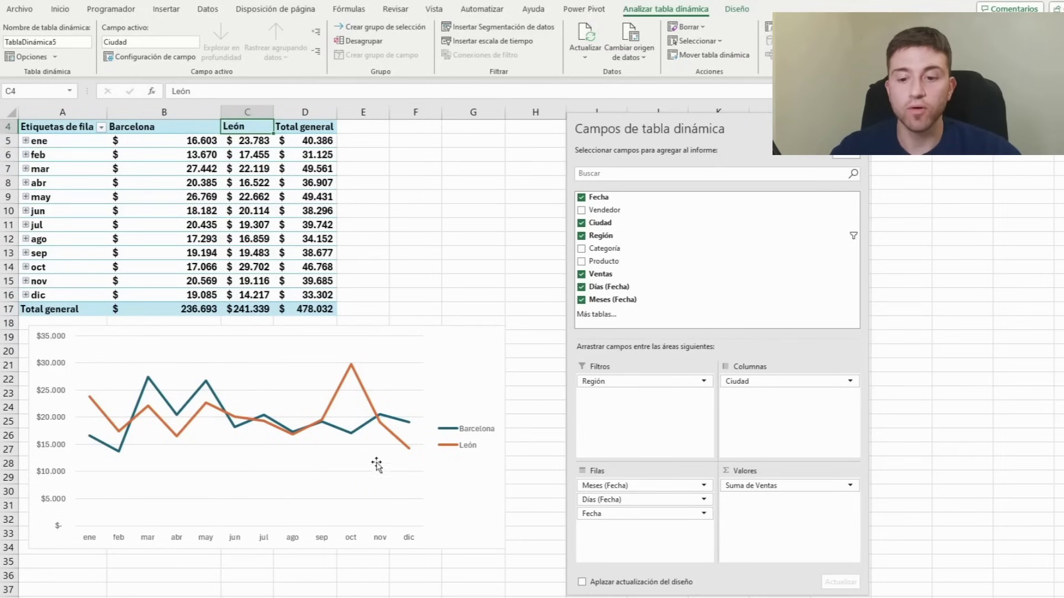
scroll(323, 335, up, 1)
scroll(191, 194, down, 1)
scroll(191, 179, up, 1)
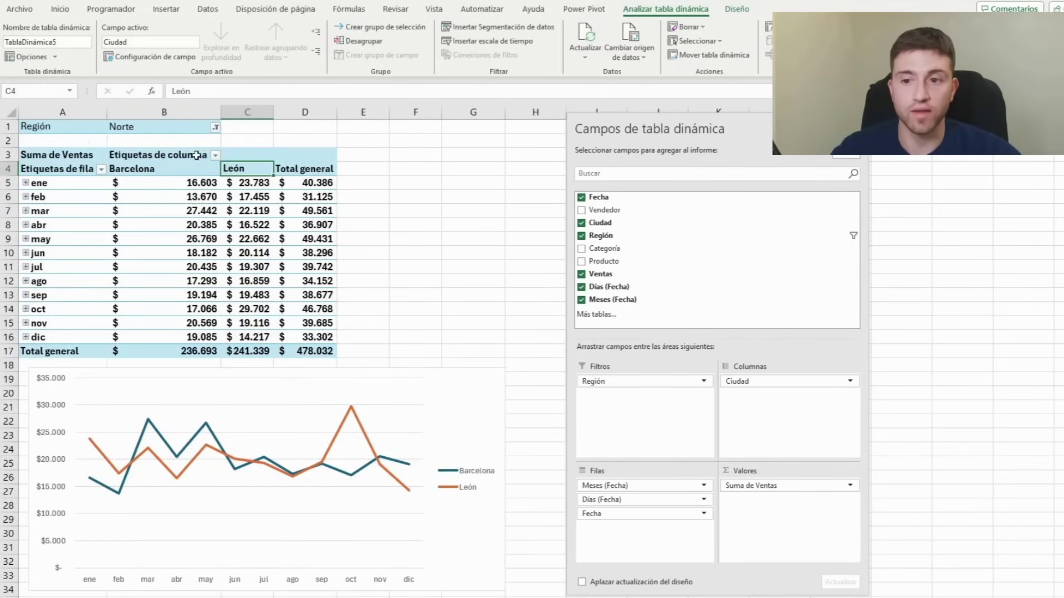
Reset the Región filter to (Todas) and switch to the source sales data sheet
click(216, 127)
click(103, 157)
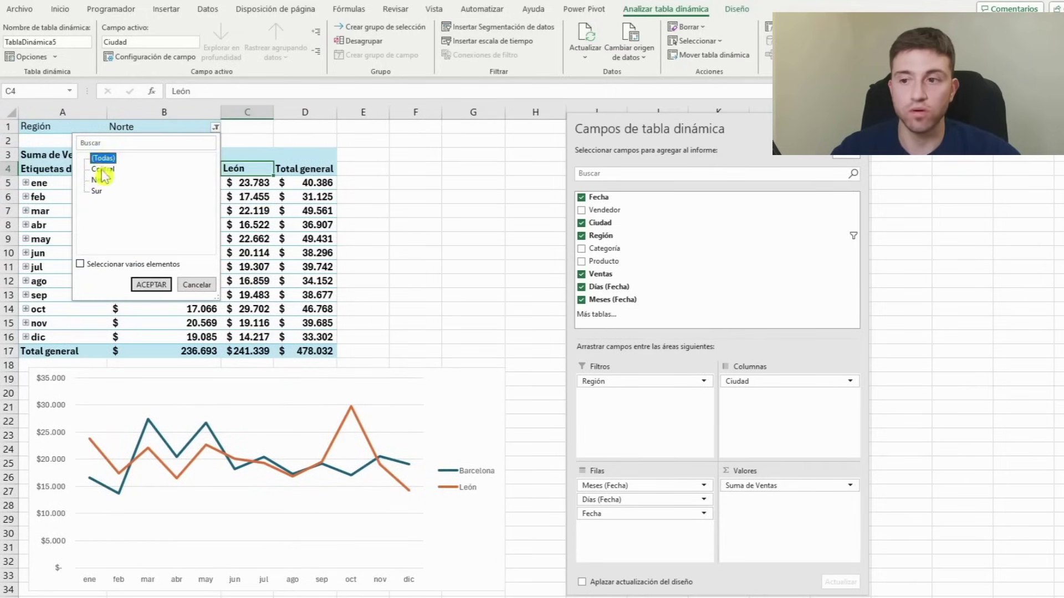
click(151, 284)
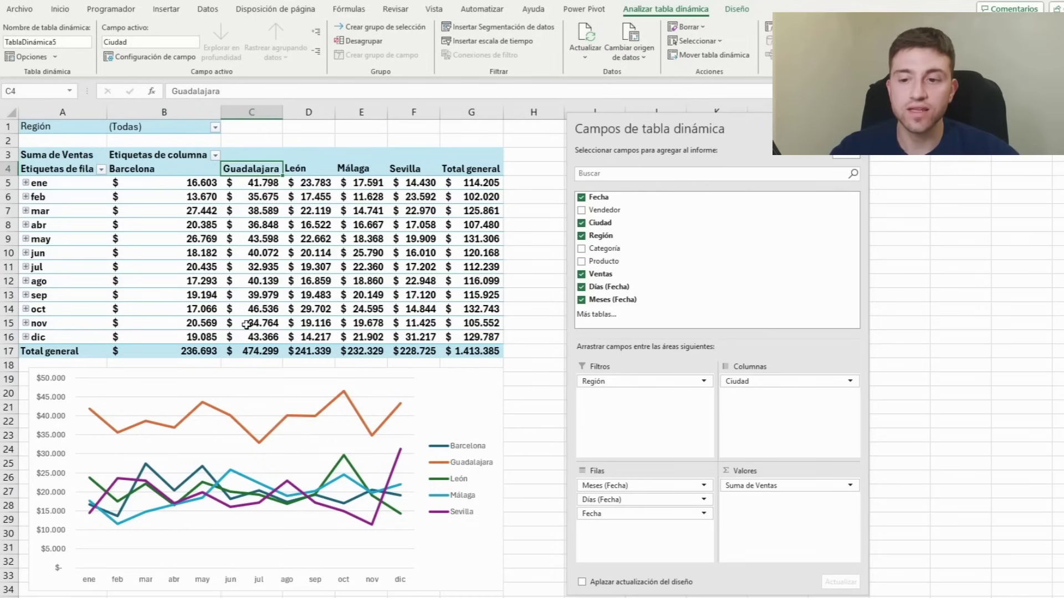
scroll(246, 325, down, 1)
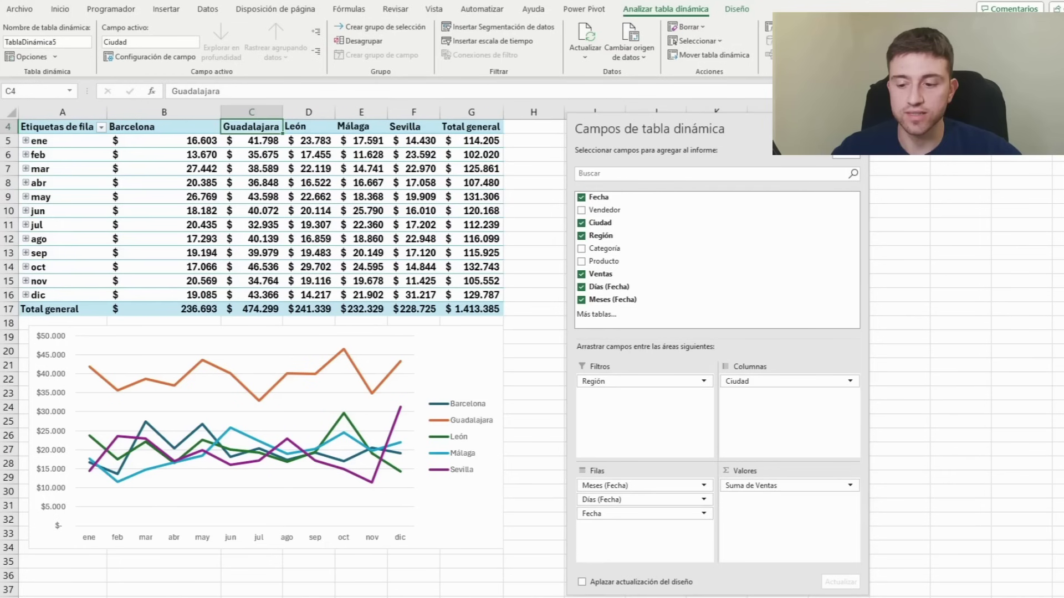
key(ctrl+Page_Down)
Insert a new PivotTable from Tabla1 on the existing sheet at cell A37
click(166, 10)
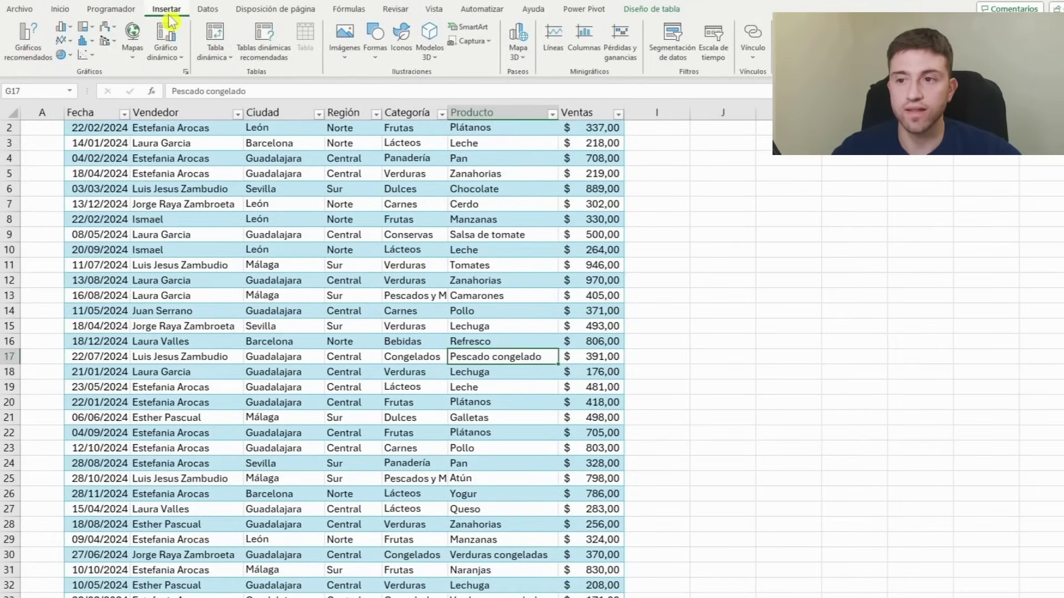
click(215, 34)
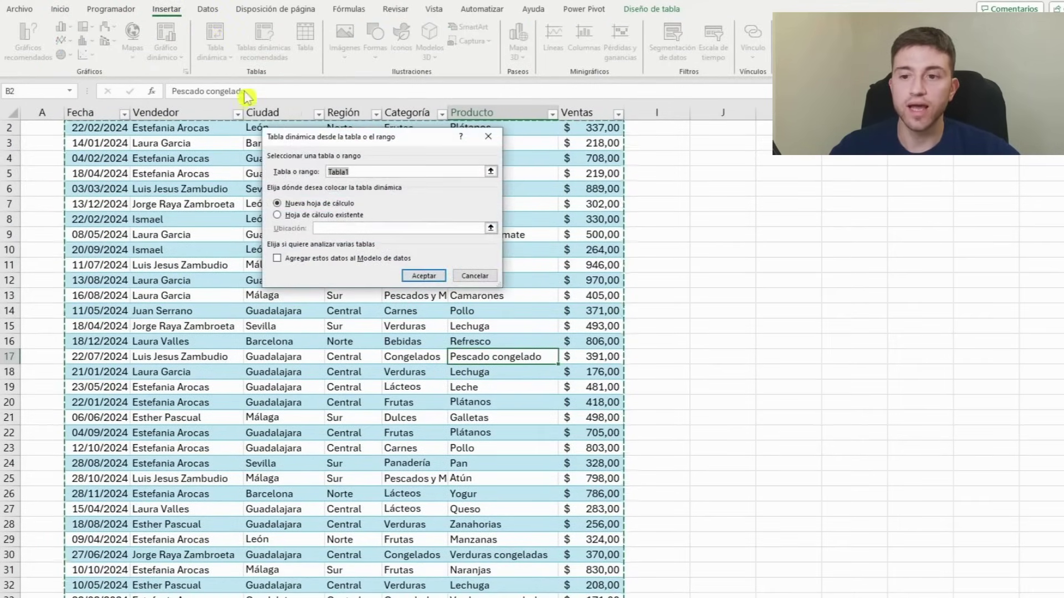
click(316, 215)
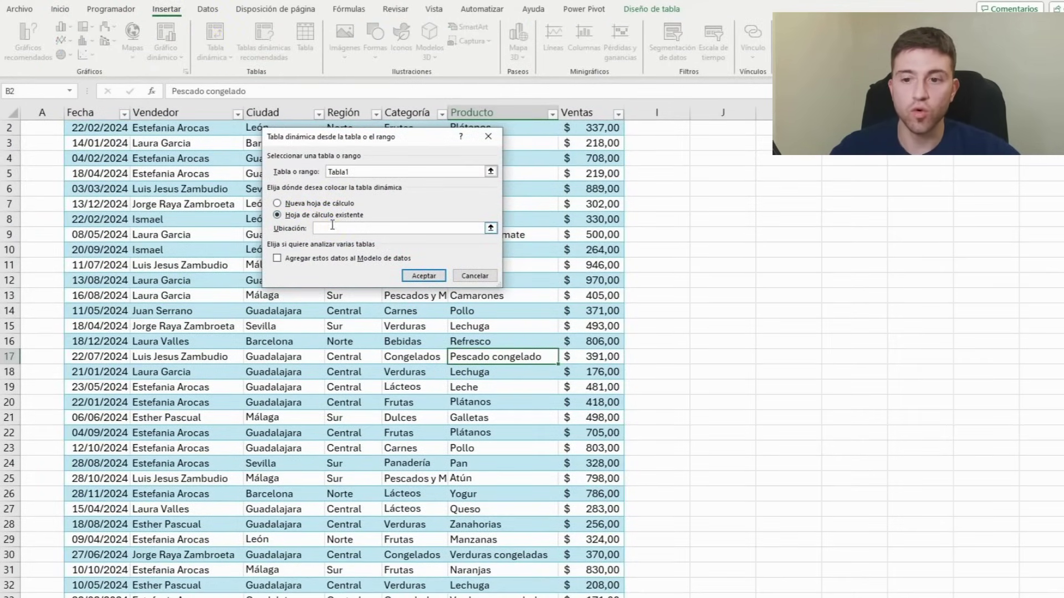
key(ctrl+Page_Up)
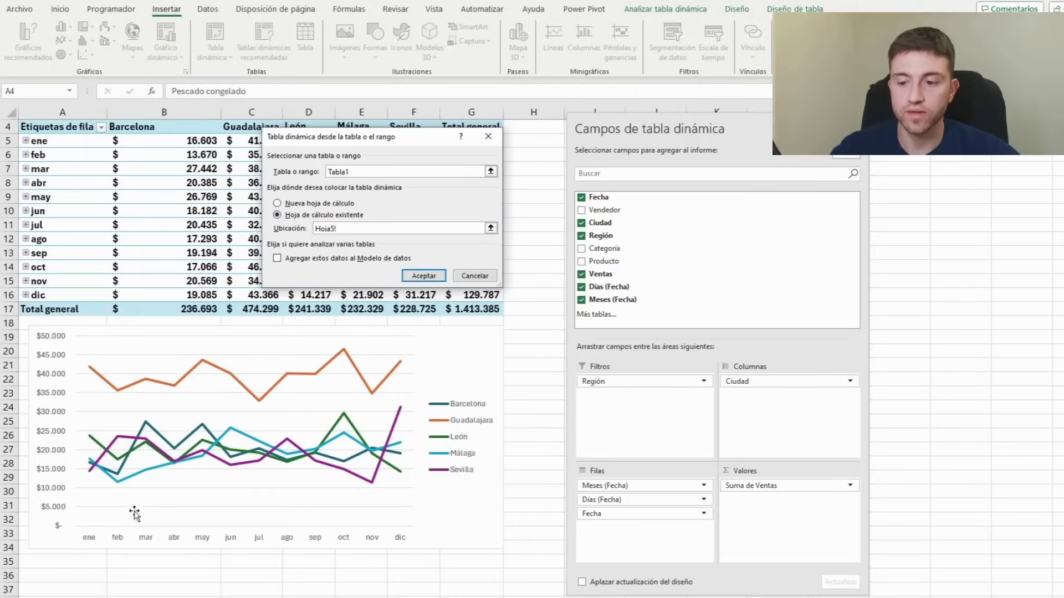
scroll(135, 501, down, 5)
scroll(109, 510, down, 1)
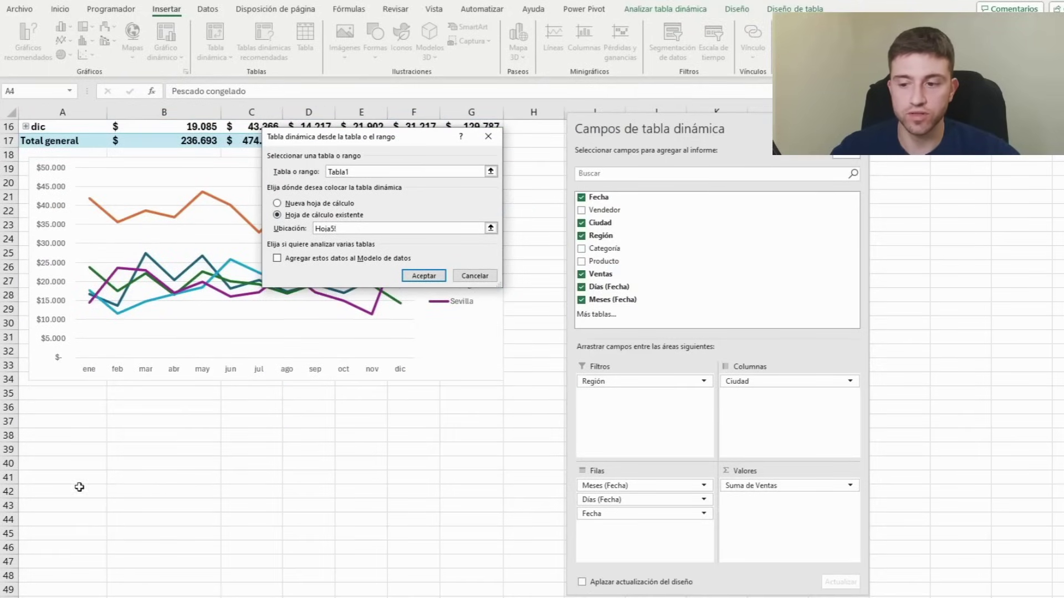
click(76, 421)
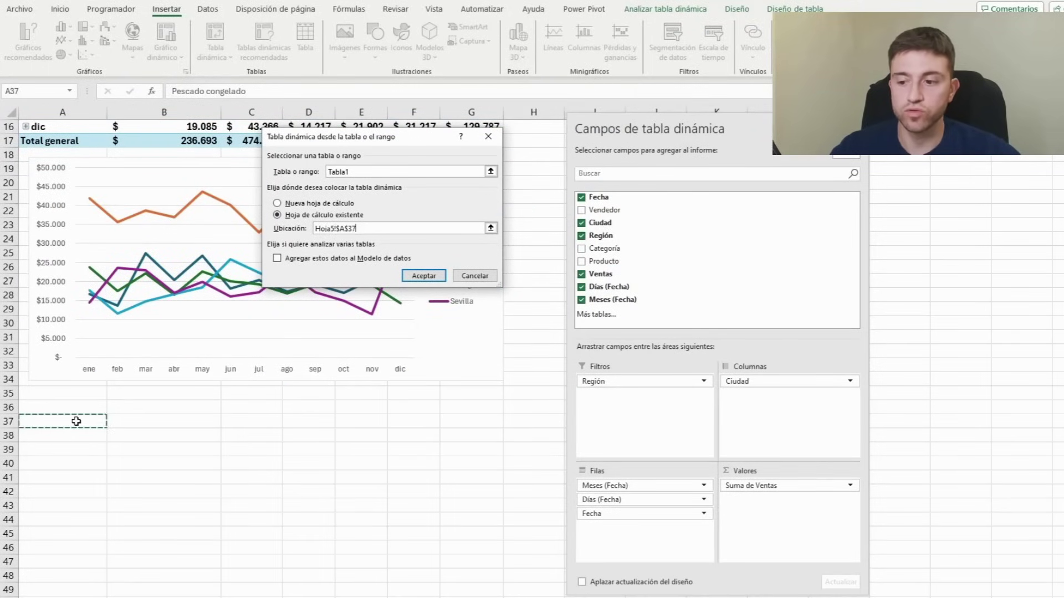
click(424, 276)
Put Categoría in rows and sum of Ventas in values, then check totals like Carnes and Congelados
scroll(267, 471, down, 1)
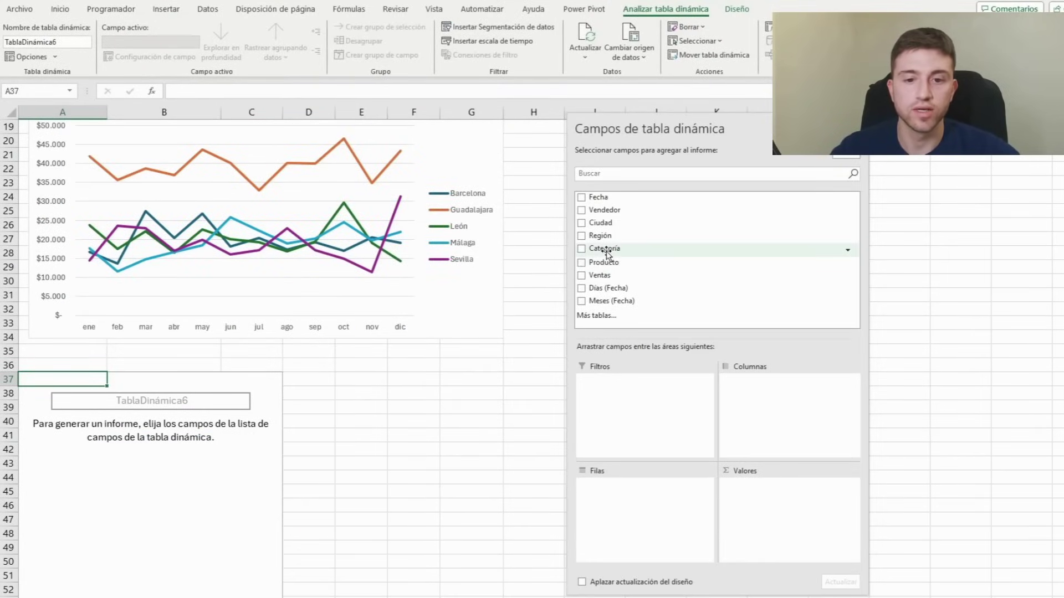
mouse_move(604, 248)
mouse_down()
mouse_move(659, 497)
mouse_move(650, 505)
mouse_up()
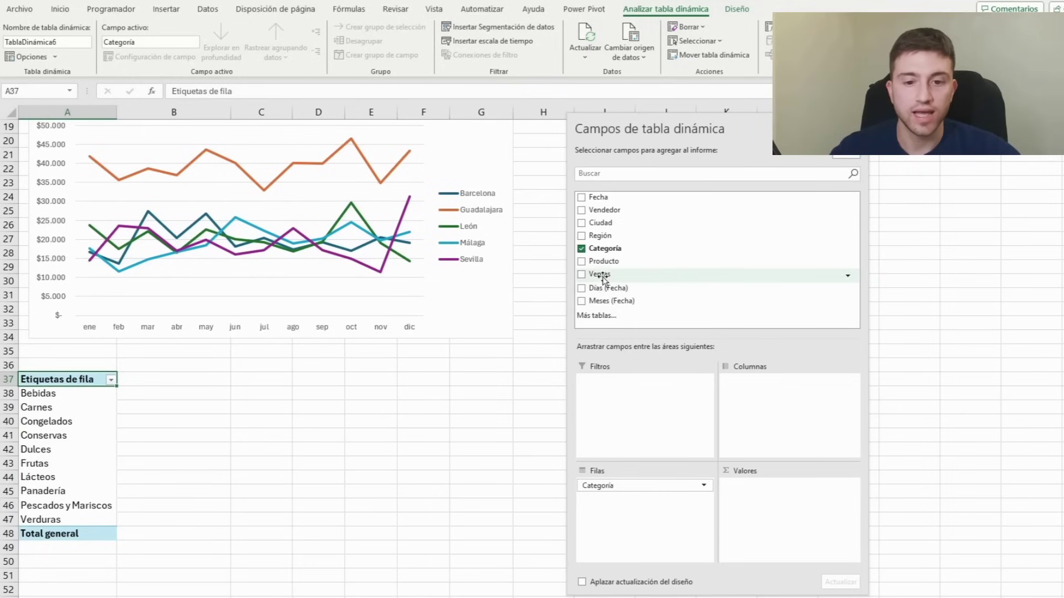
mouse_move(665, 275)
mouse_down()
mouse_move(761, 442)
mouse_move(776, 518)
mouse_up()
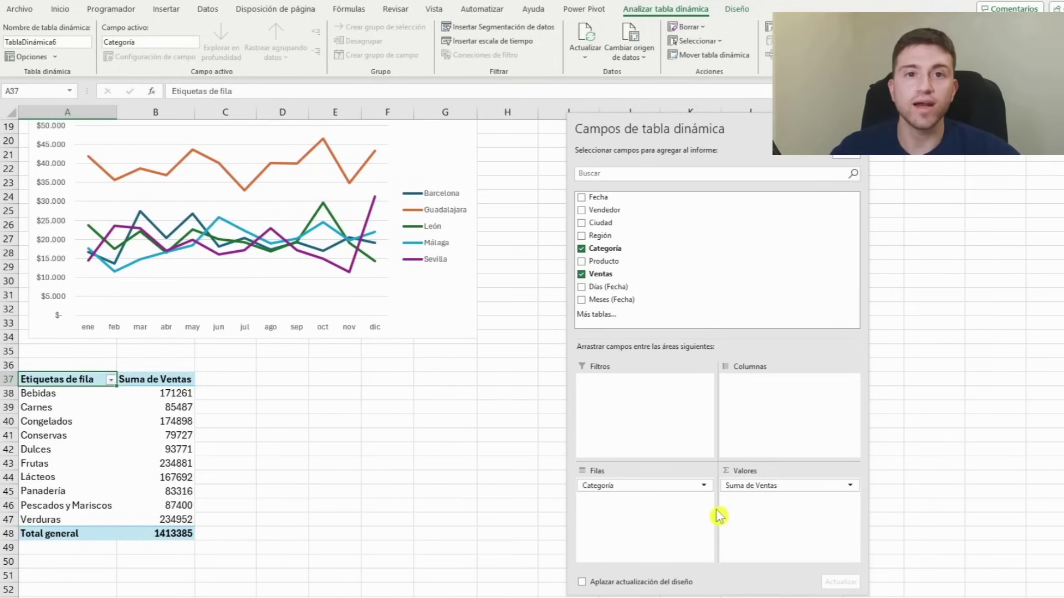
click(171, 394)
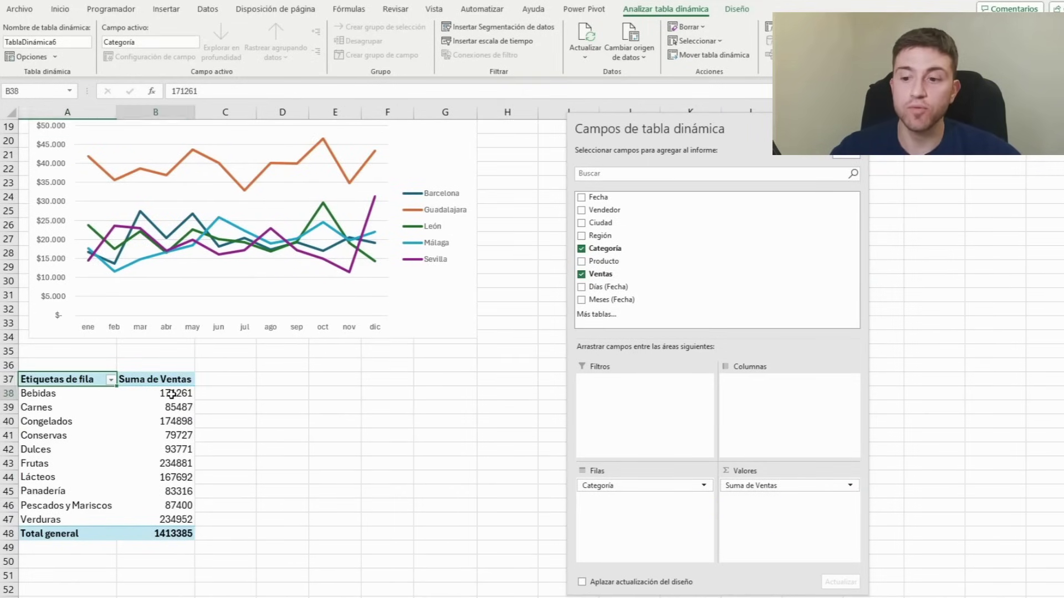
click(165, 409)
click(175, 435)
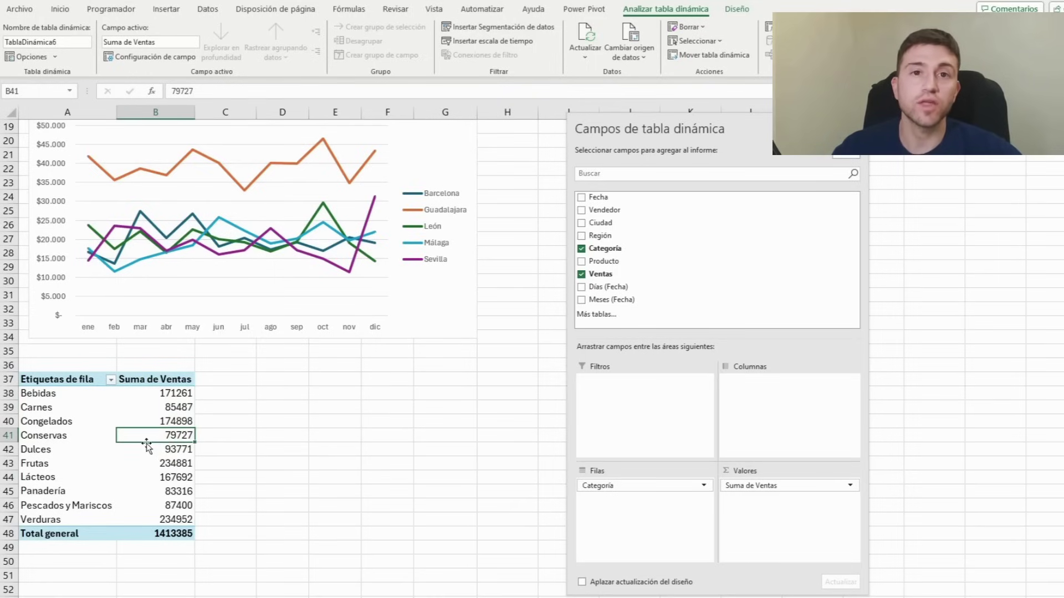
click(166, 420)
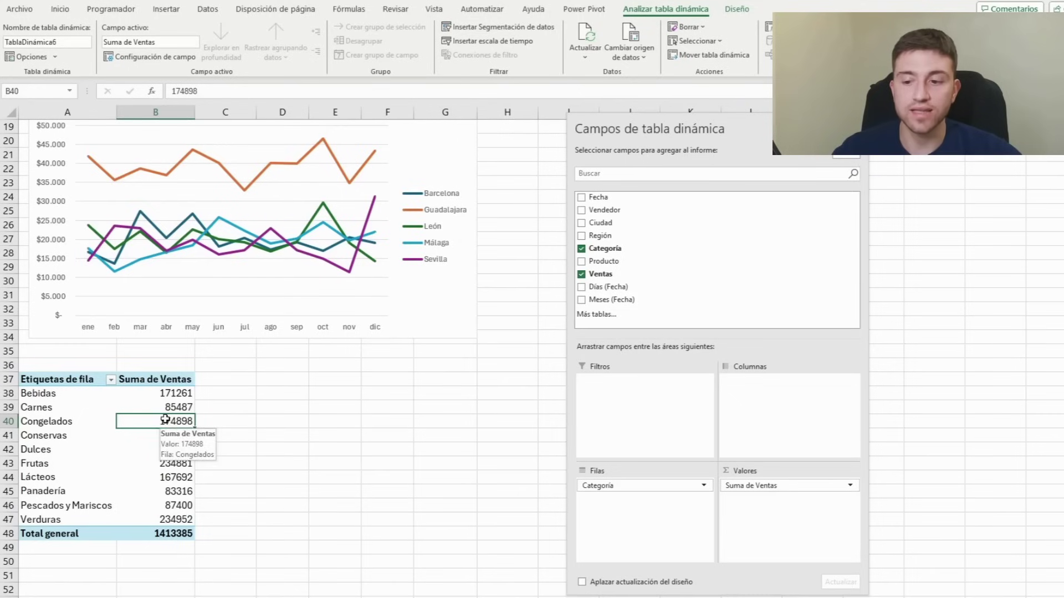
click(165, 406)
Show the category sales values as % of the grand total
click(165, 393)
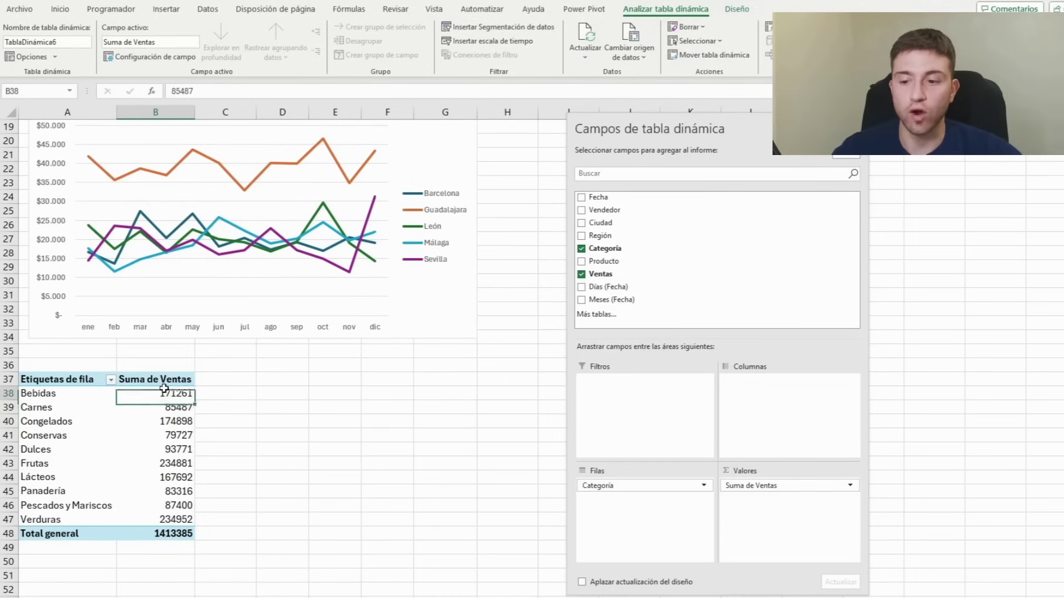
right_click(166, 395)
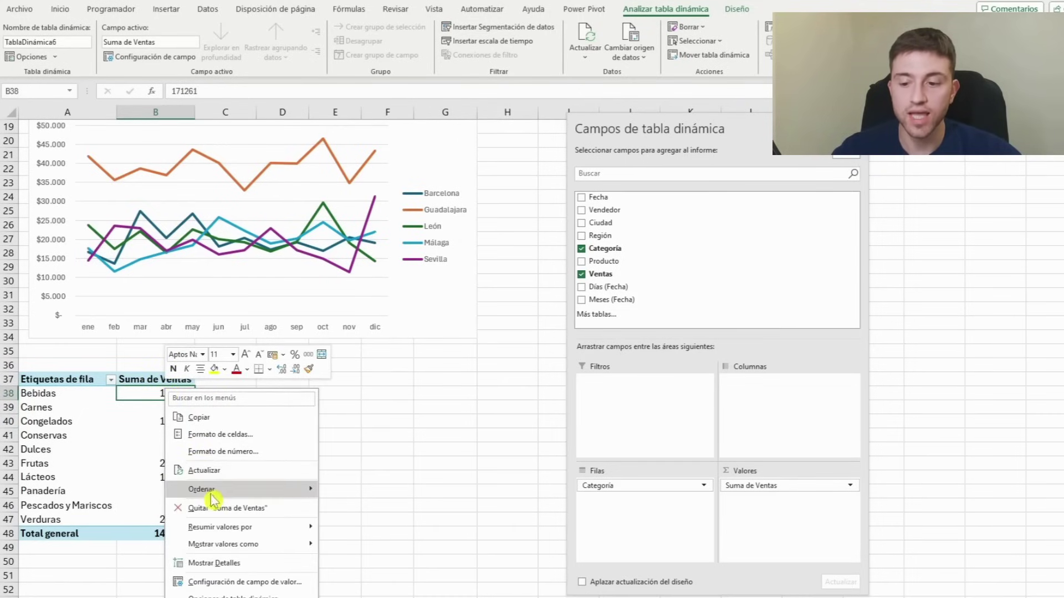
mouse_move(223, 544)
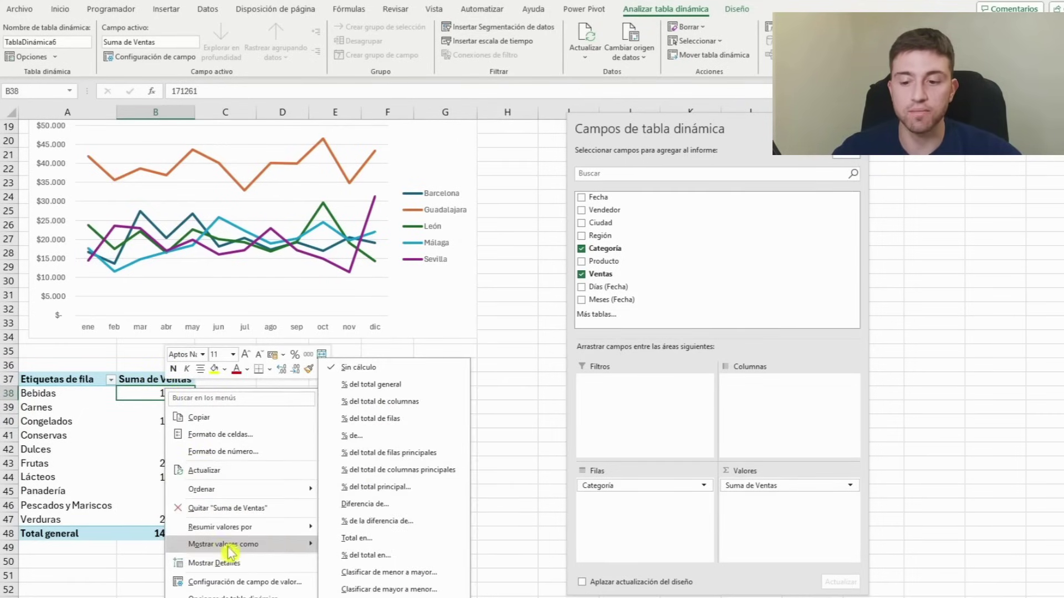
click(377, 388)
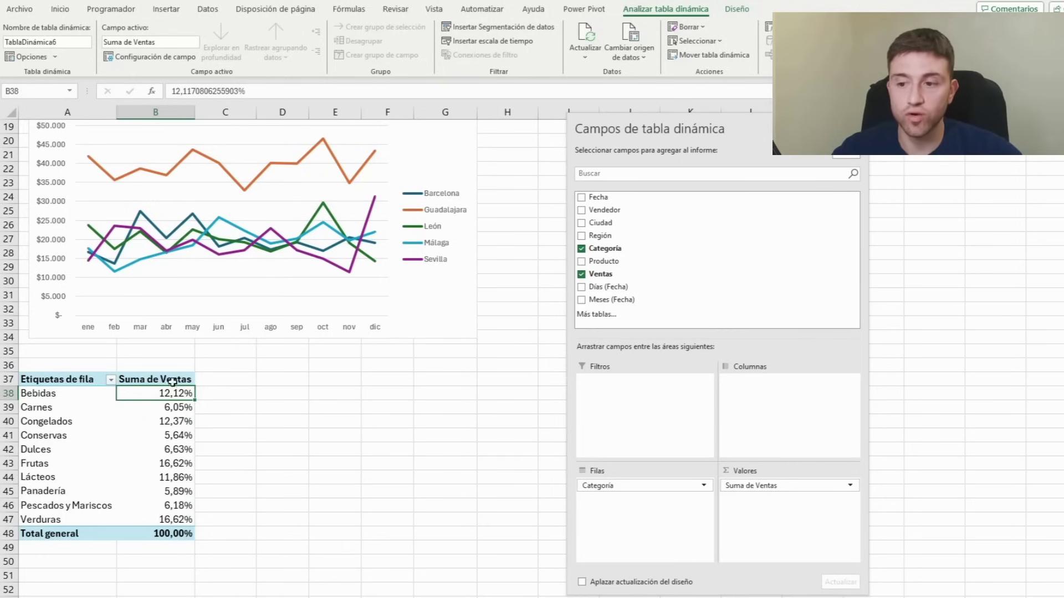
Reduce the percentages in B38:B48 to whole numbers and check Congelados, Dulces and the 100% total
click(60, 10)
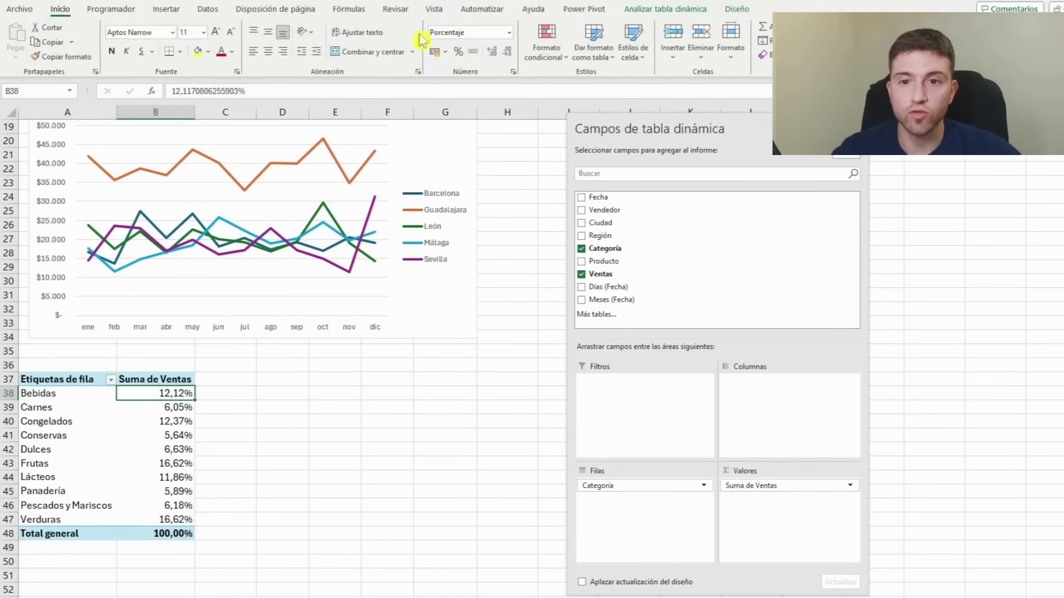
drag(181, 394, 181, 532)
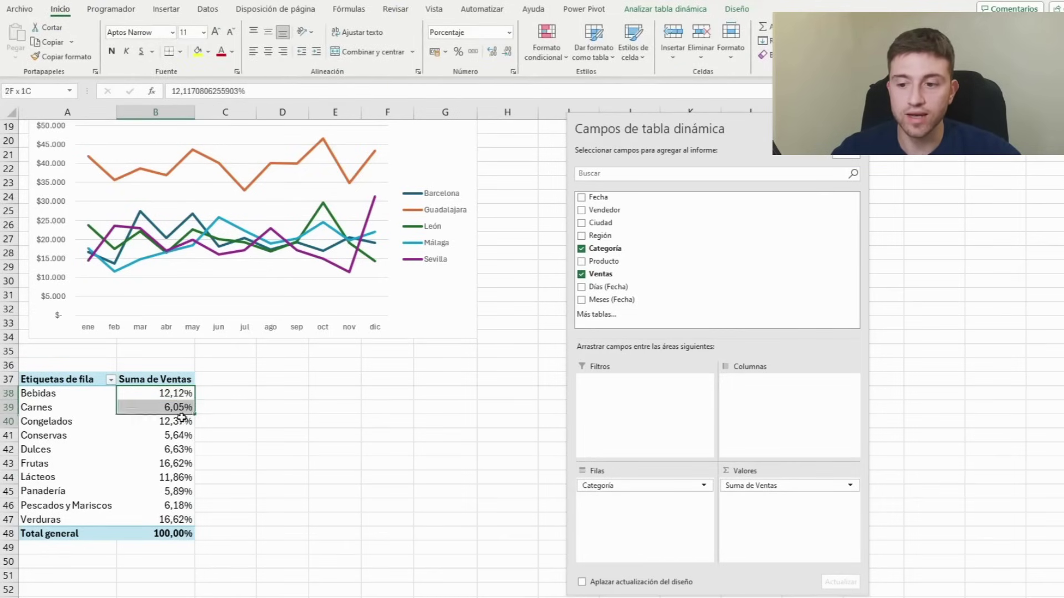
click(508, 53)
click(509, 52)
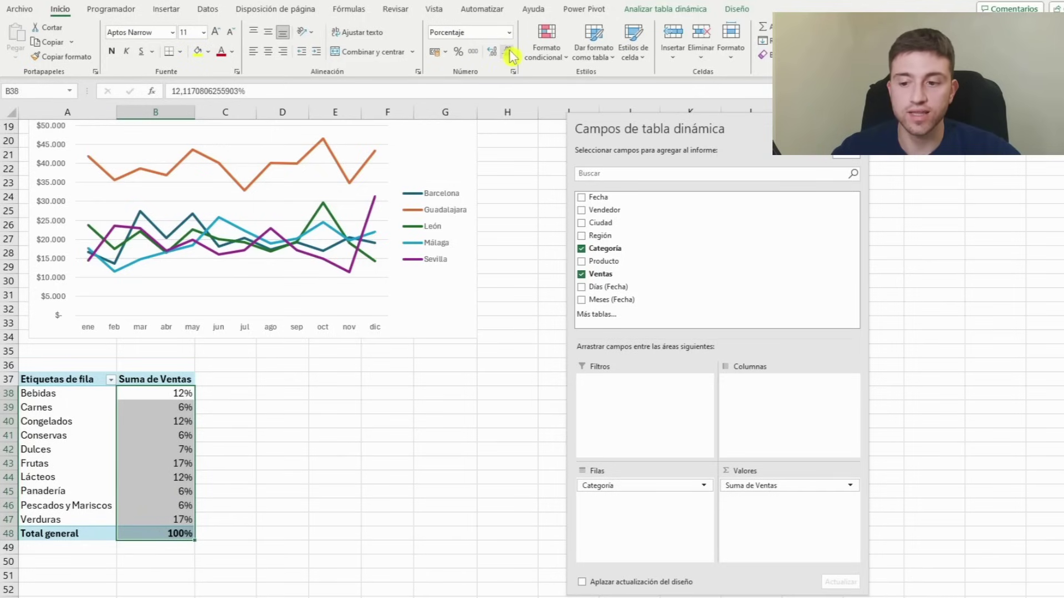
click(181, 420)
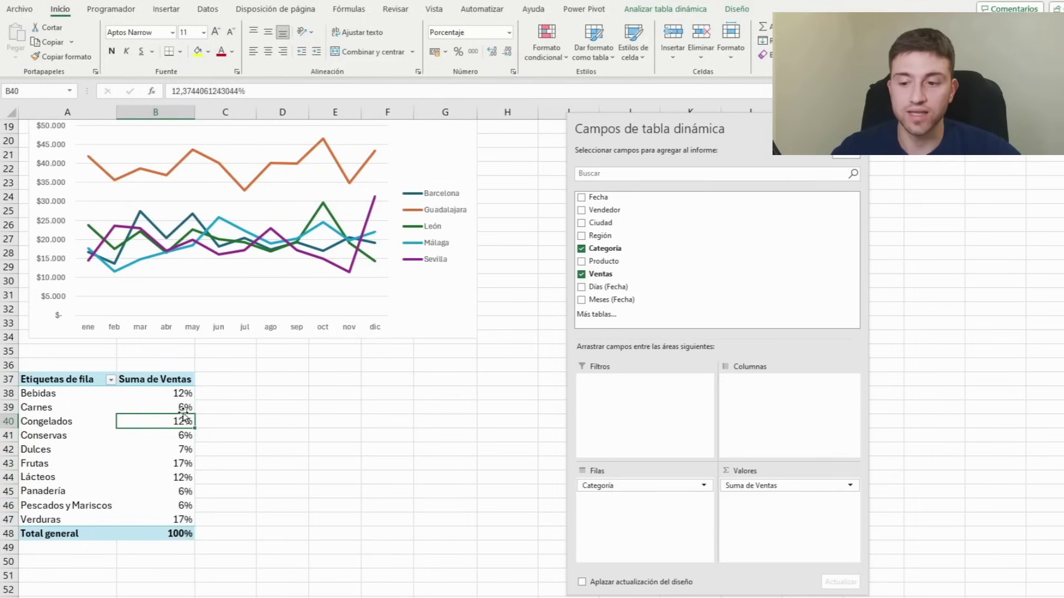
click(150, 532)
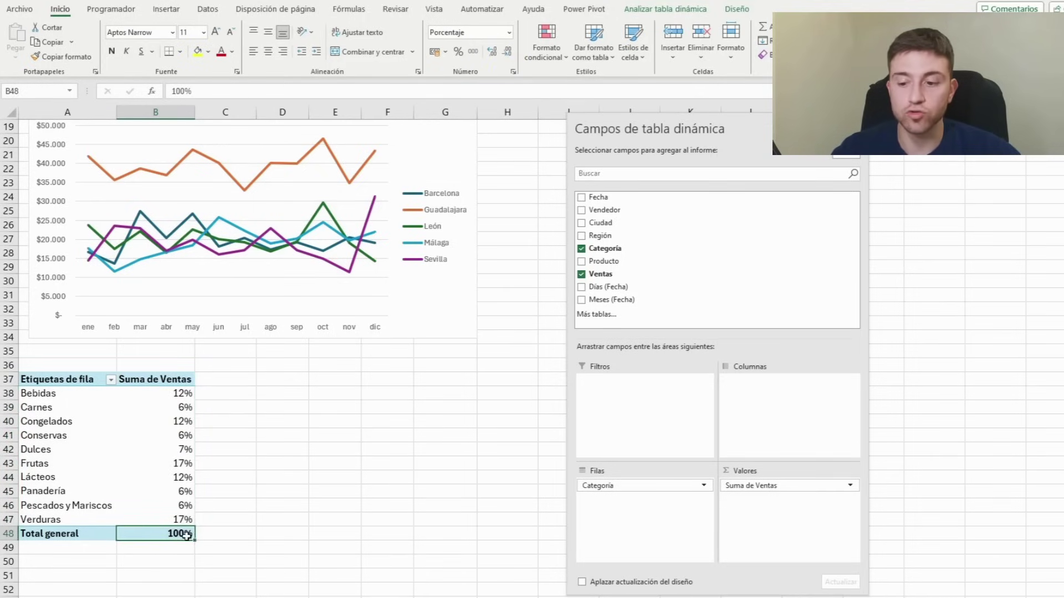
drag(169, 392, 157, 446)
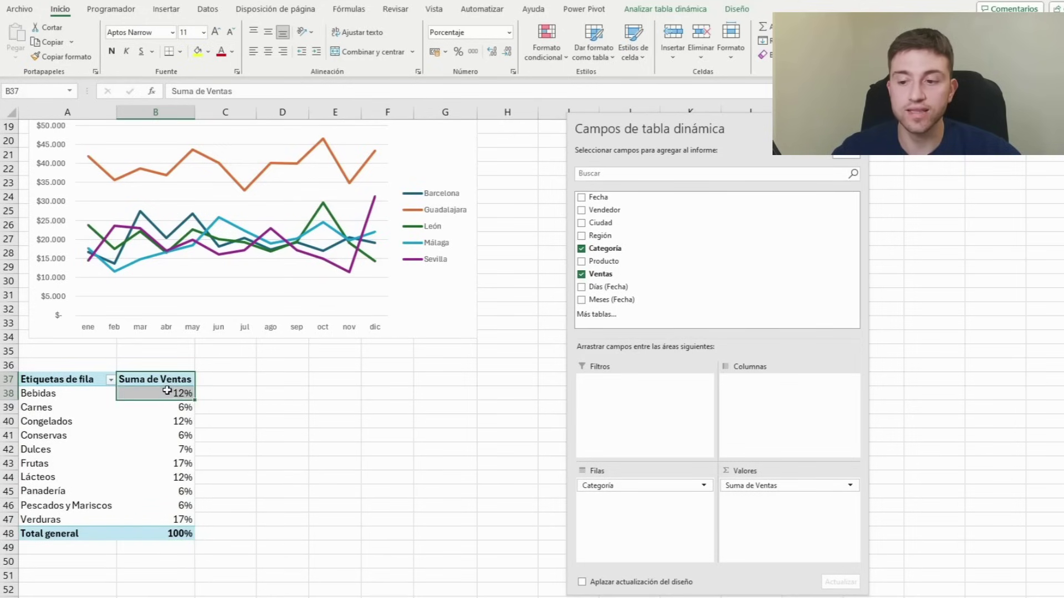
click(157, 446)
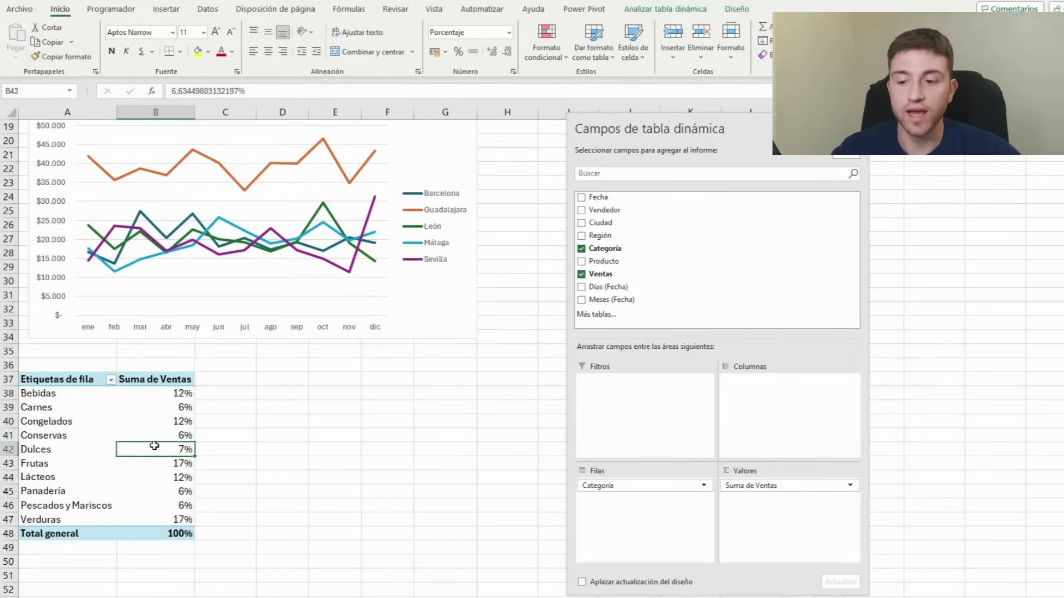
Insert a pie PivotChart from the category percentage PivotTable
click(166, 9)
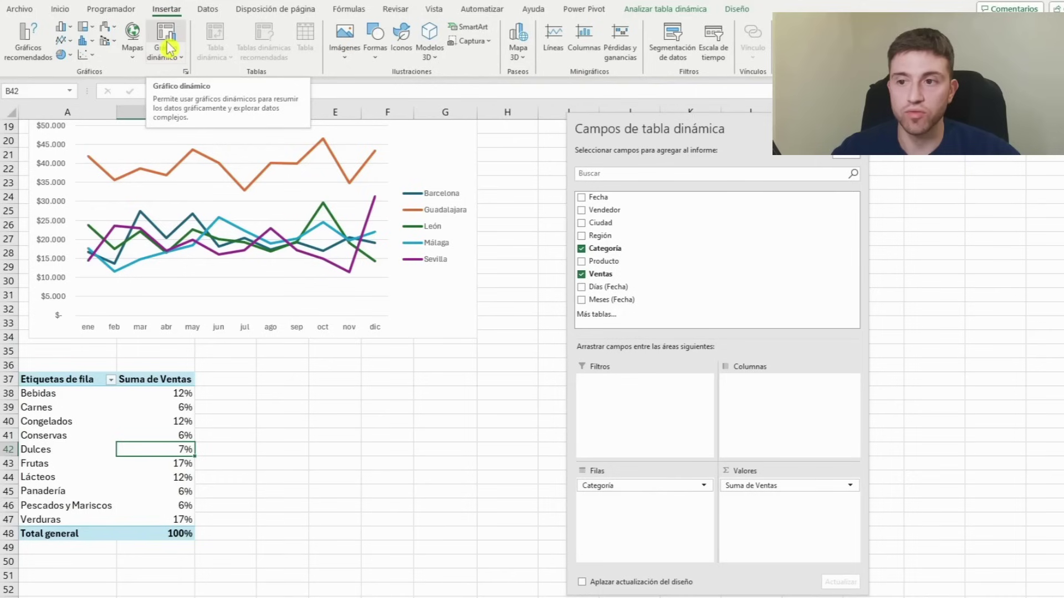
click(169, 48)
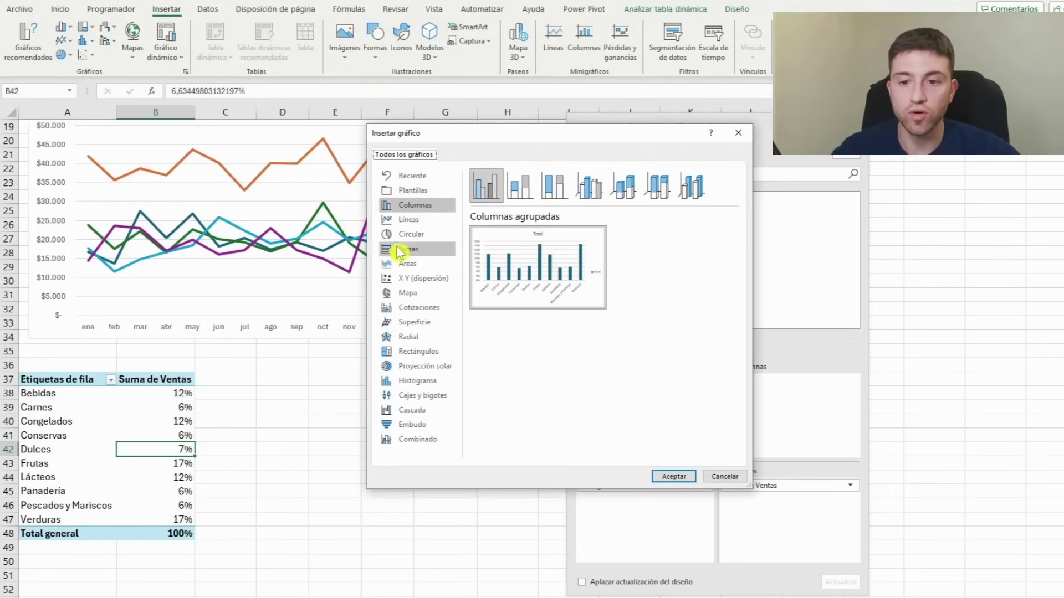
click(409, 235)
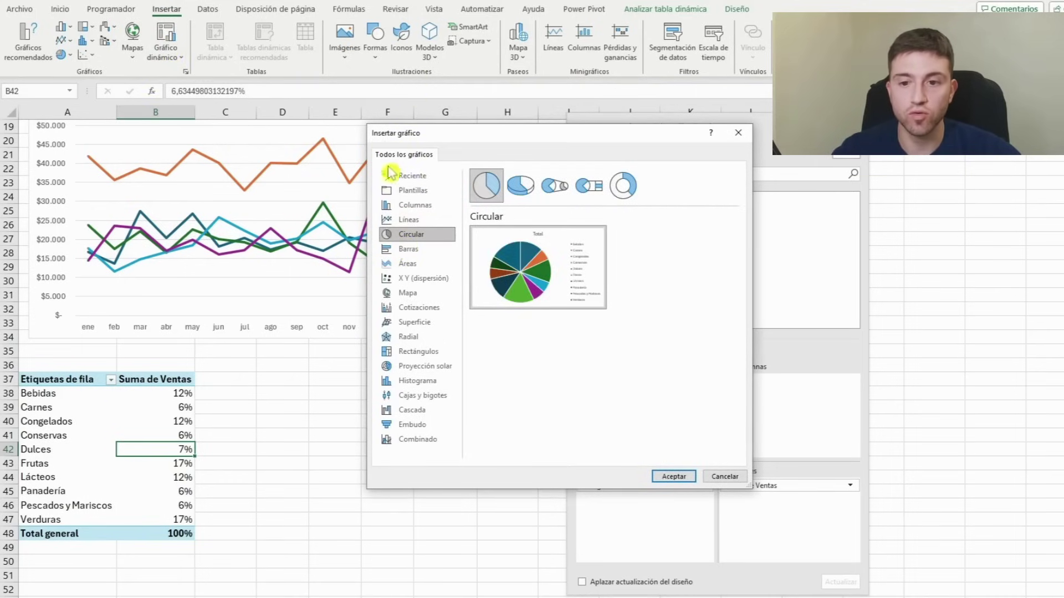
click(683, 484)
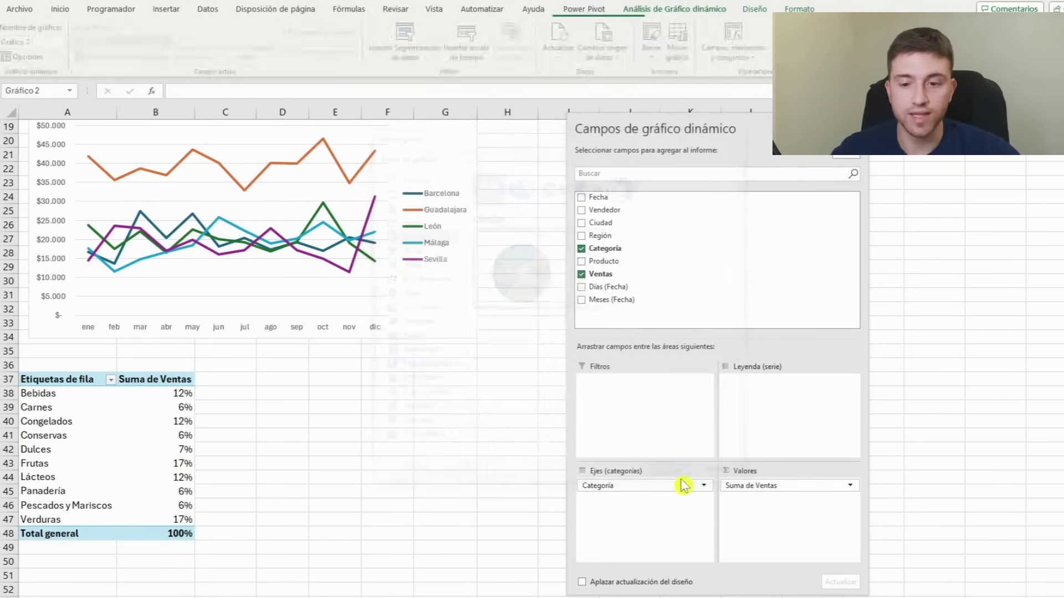
Move the pie chart below the line chart, enlarge it and delete its Total title
drag(530, 263, 352, 366)
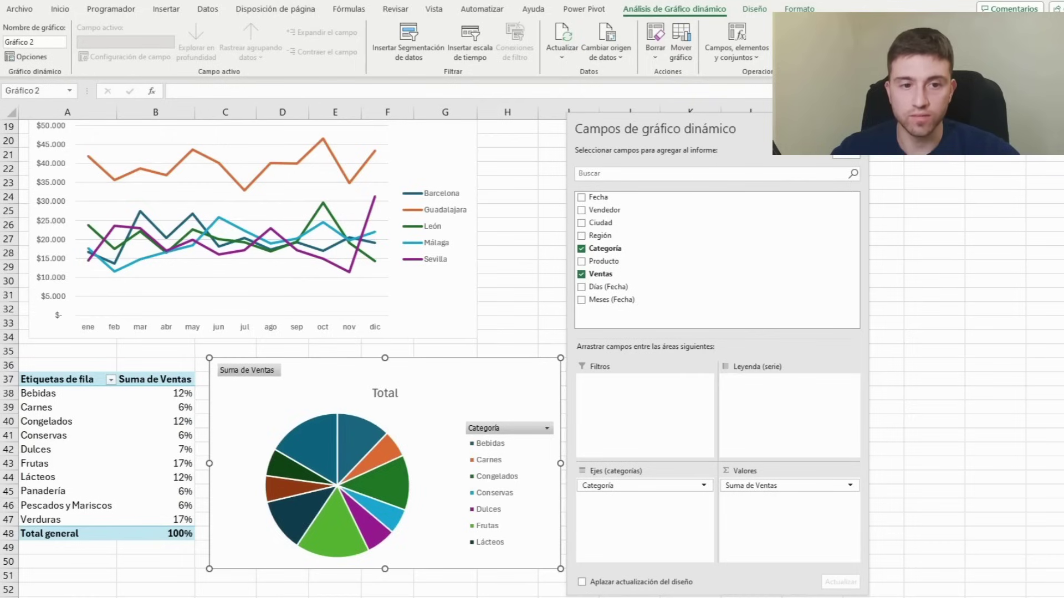
click(858, 129)
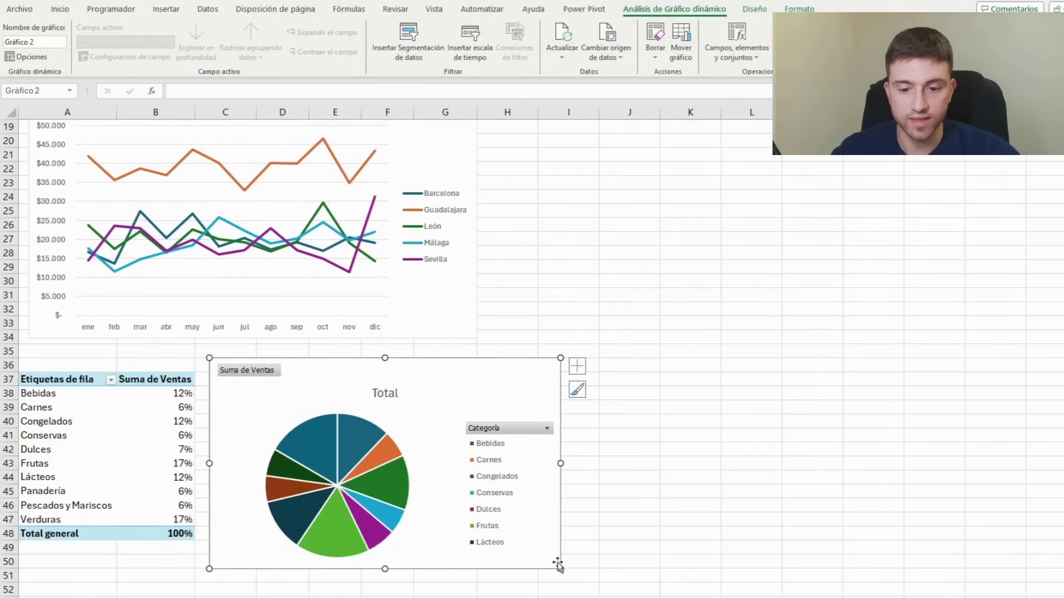
drag(561, 569, 570, 587)
click(391, 399)
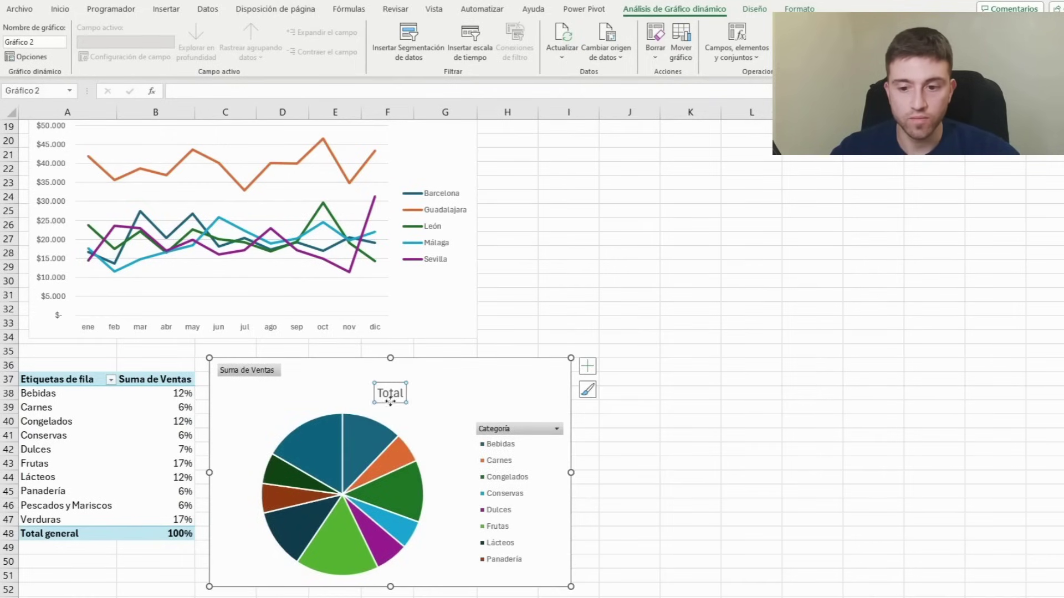
key(Delete)
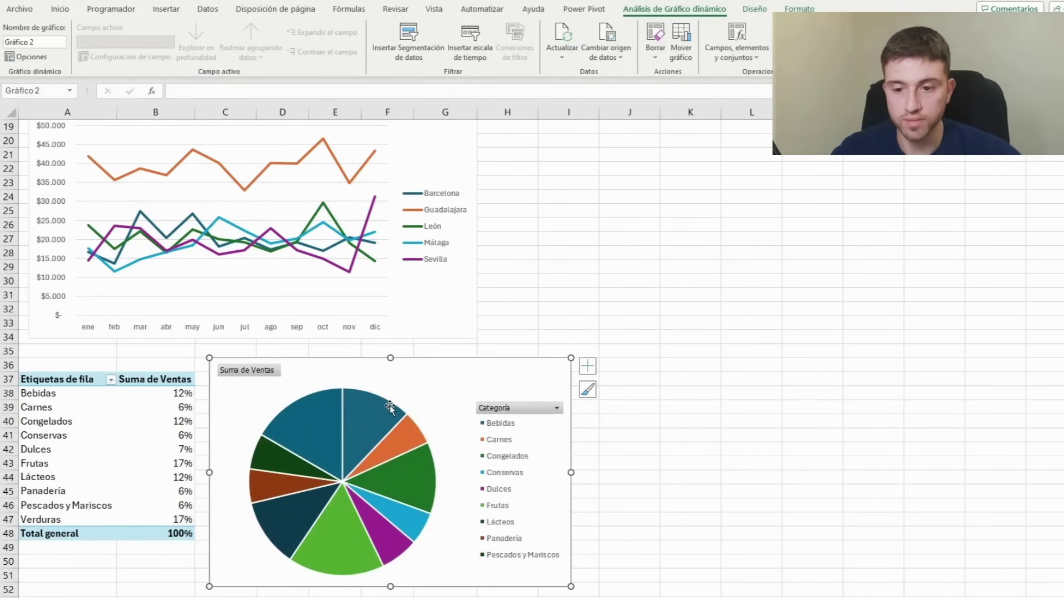
Hide all field buttons on the category chart and change it to an Anillos (donut) chart
right_click(252, 377)
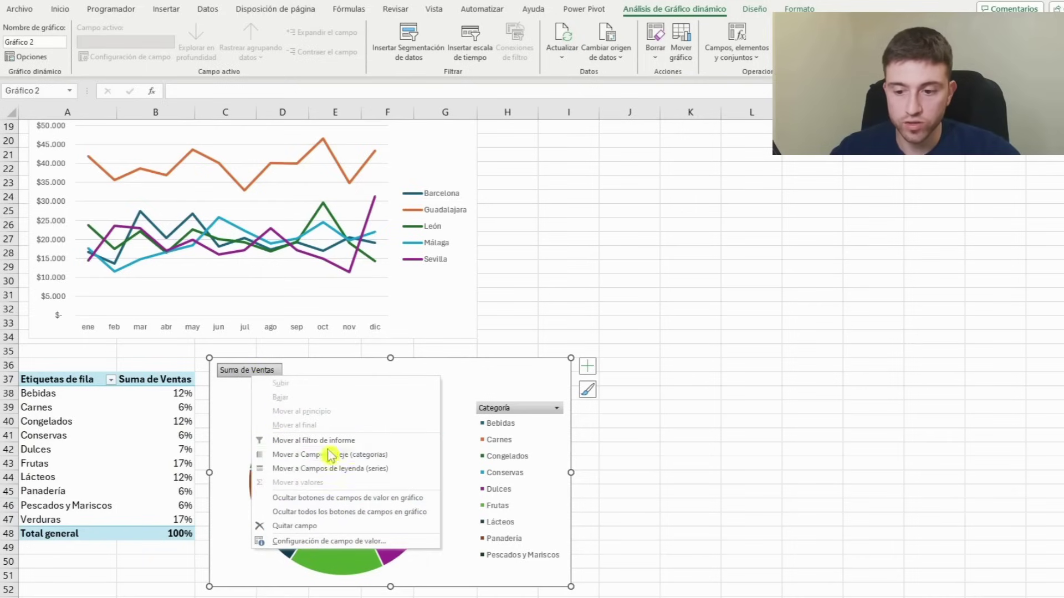
click(386, 513)
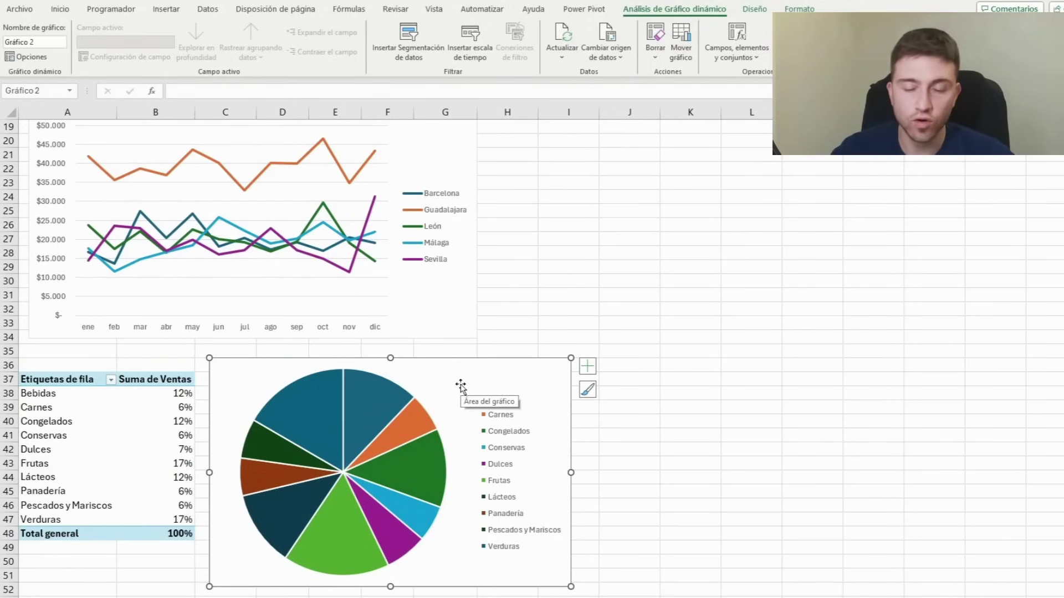
right_click(461, 388)
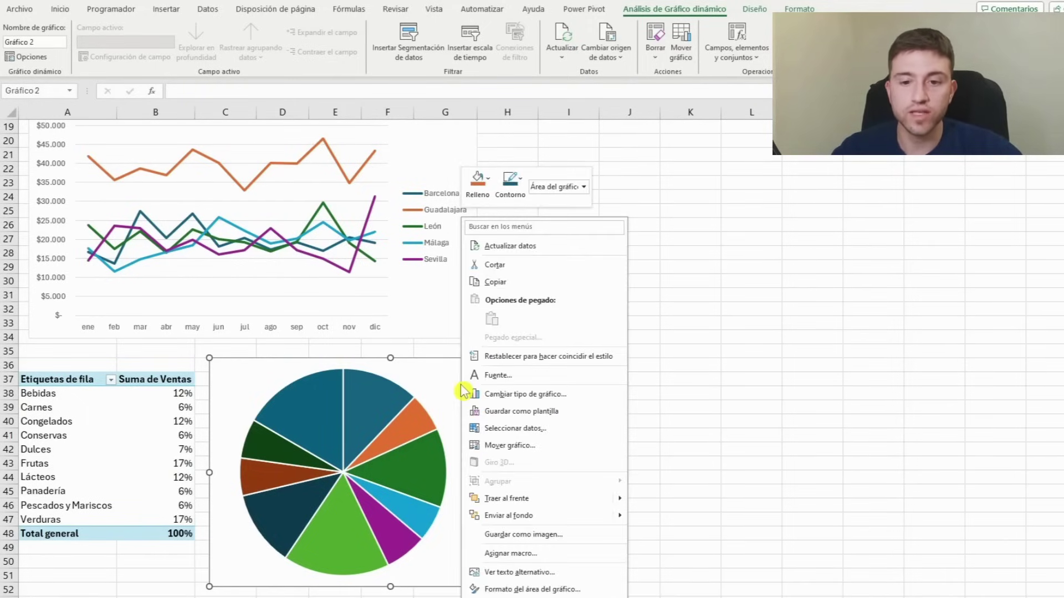
click(532, 398)
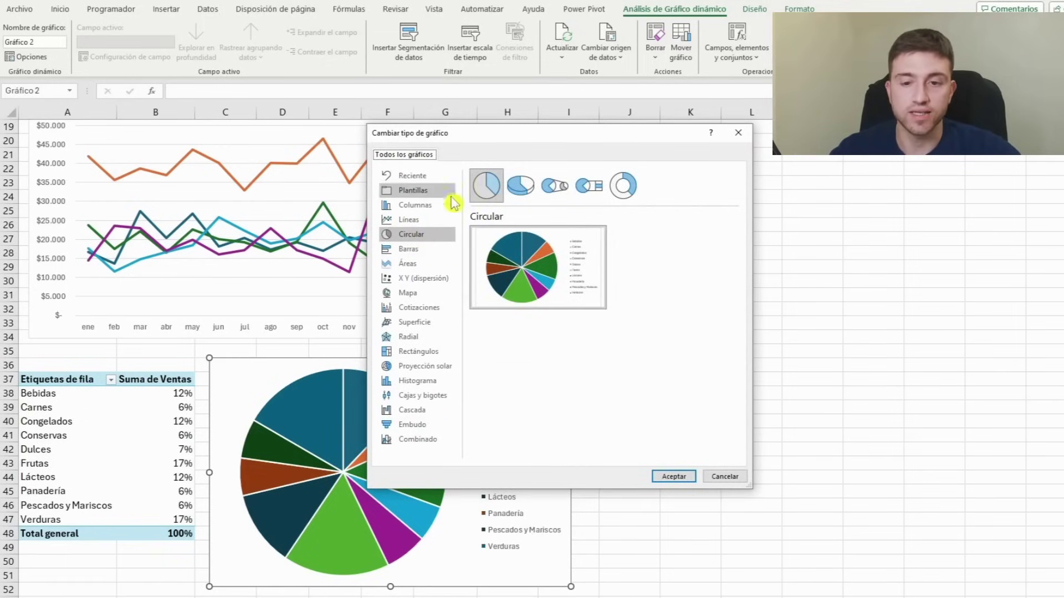
click(611, 198)
mouse_move(537, 267)
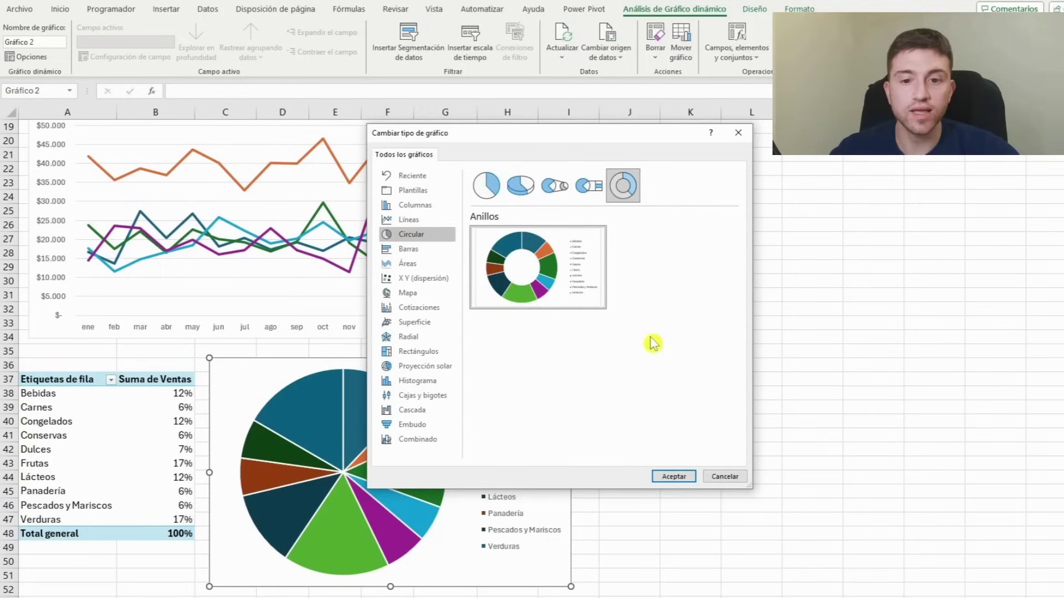
click(682, 484)
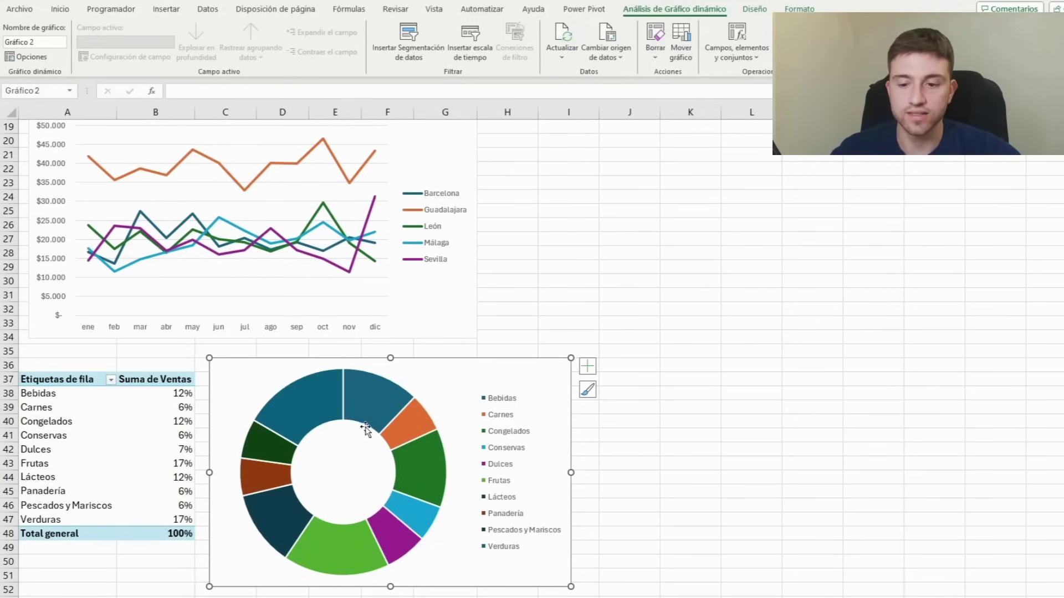
Add percentage data labels to the donut slices and set their font colour to white
right_click(364, 390)
mouse_move(430, 526)
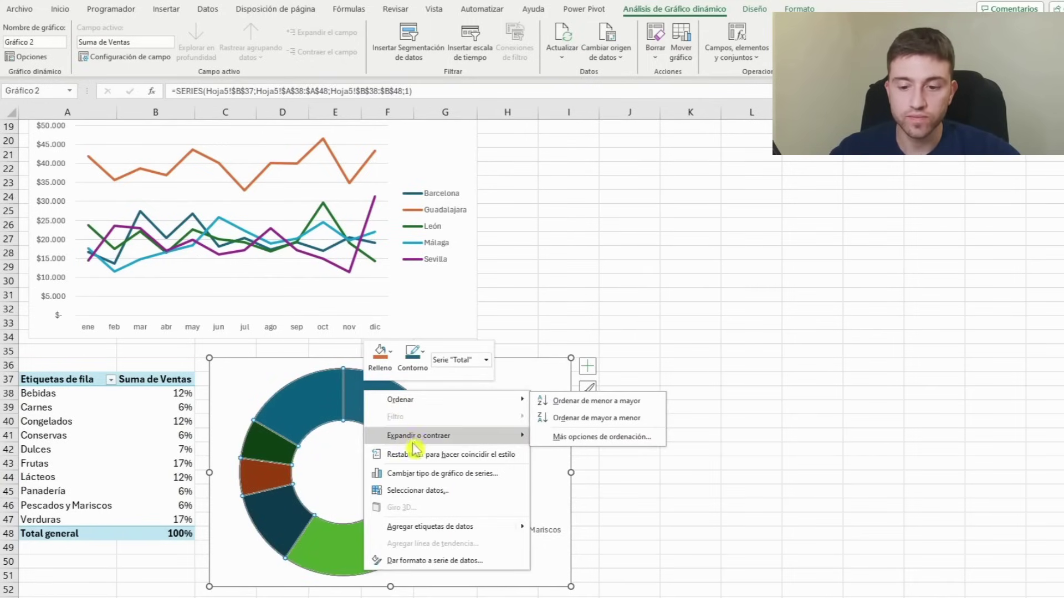
click(427, 532)
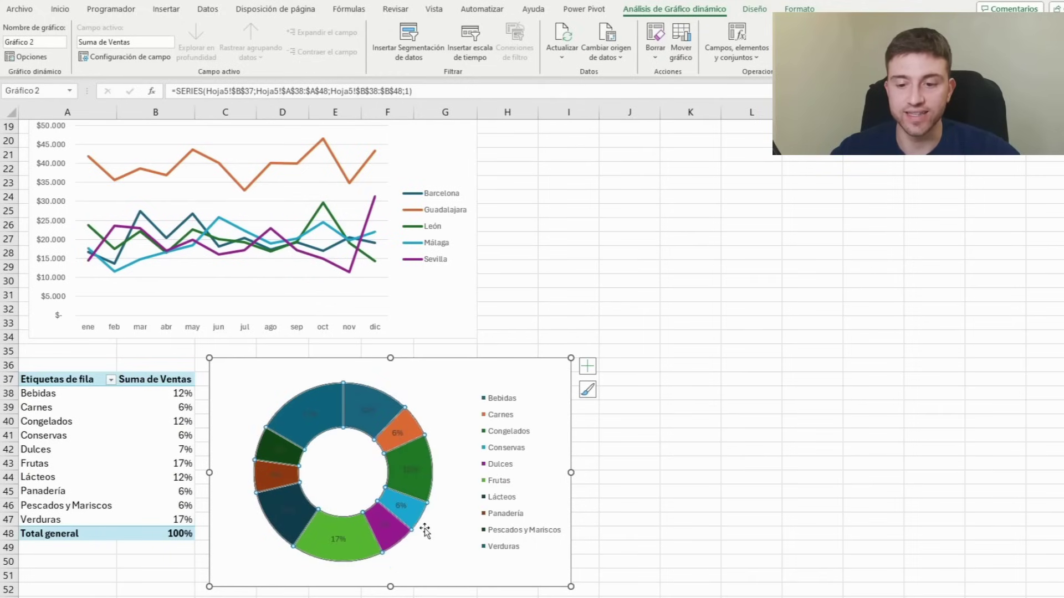
click(367, 410)
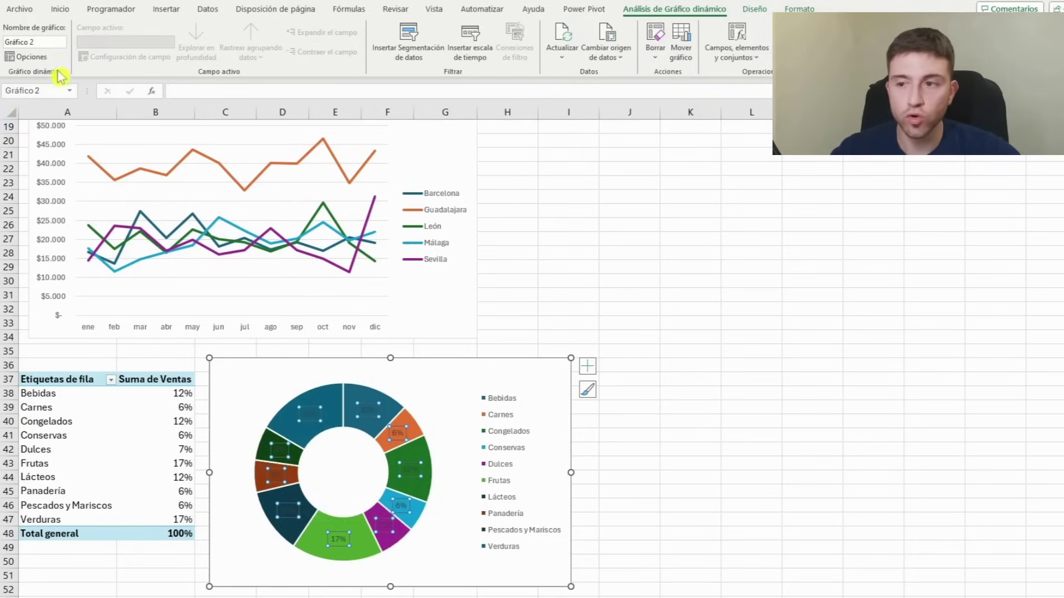
click(61, 9)
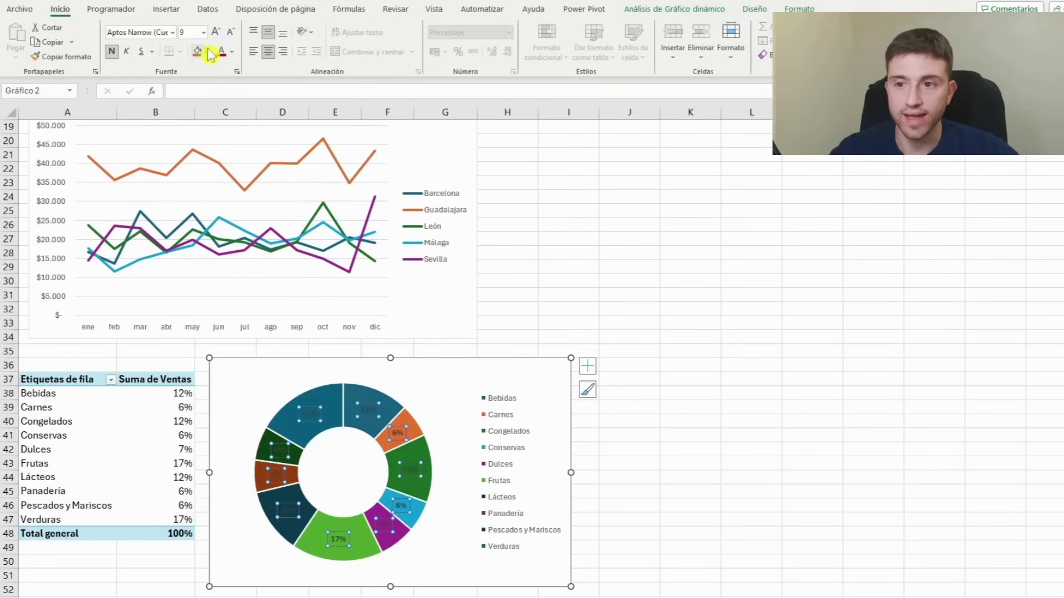
click(232, 52)
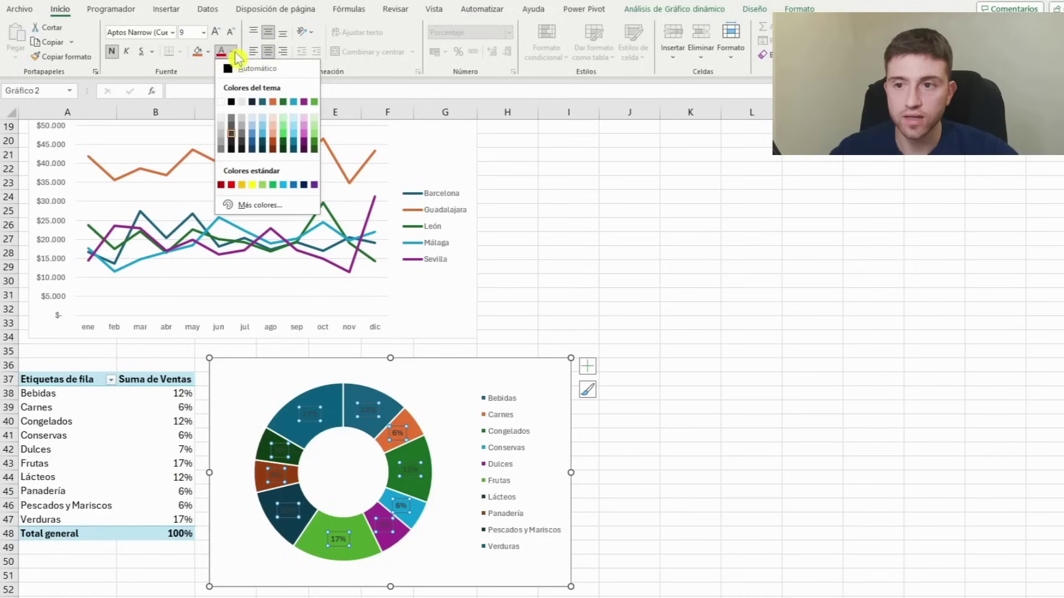
click(222, 101)
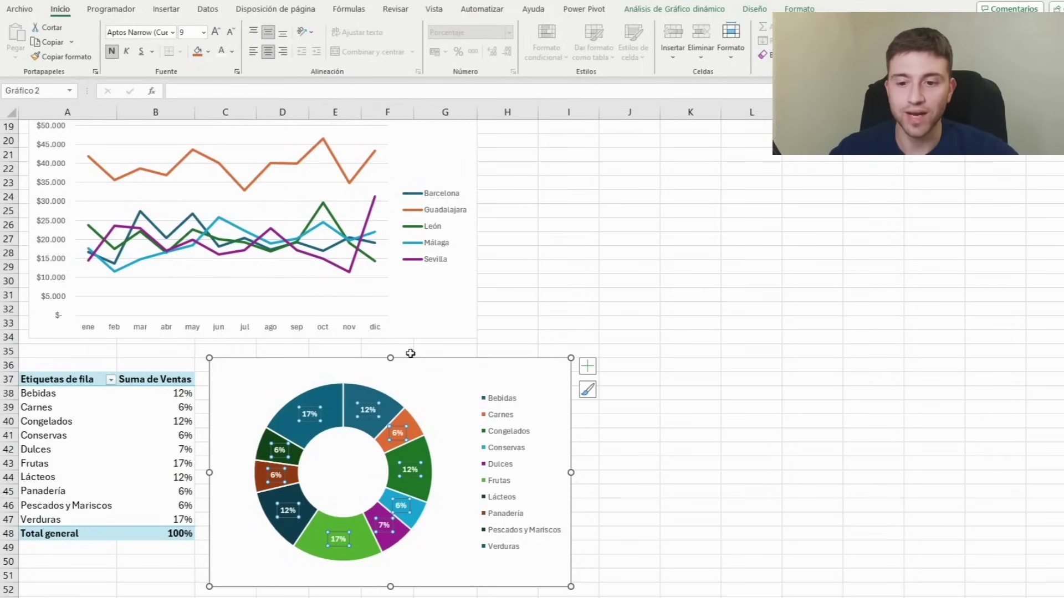
click(421, 387)
click(454, 384)
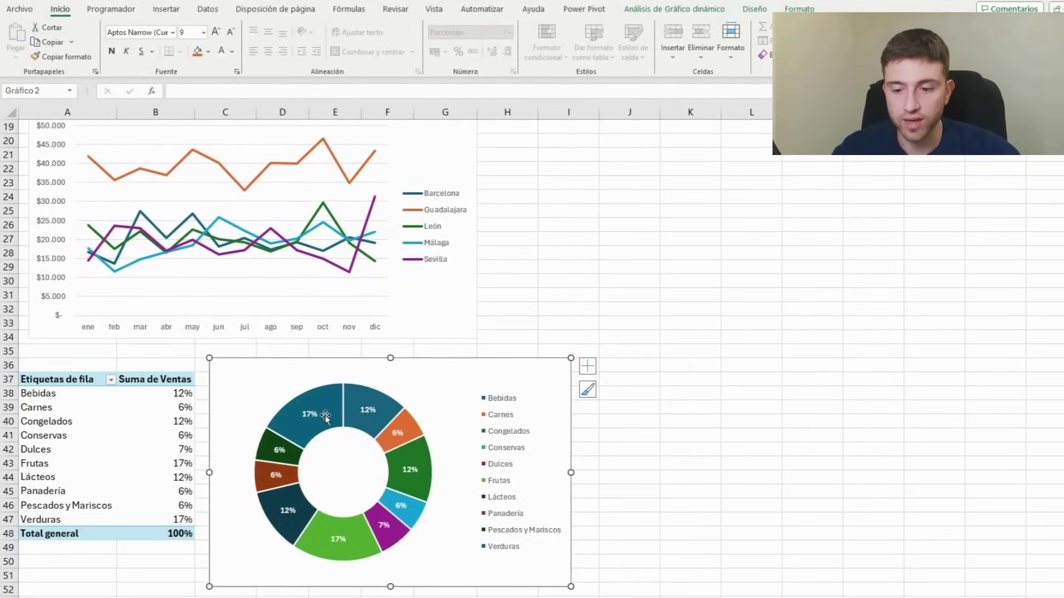
Give the Bebidas donut slice a solid Rojo oscuro (dark red) fill
click(366, 394)
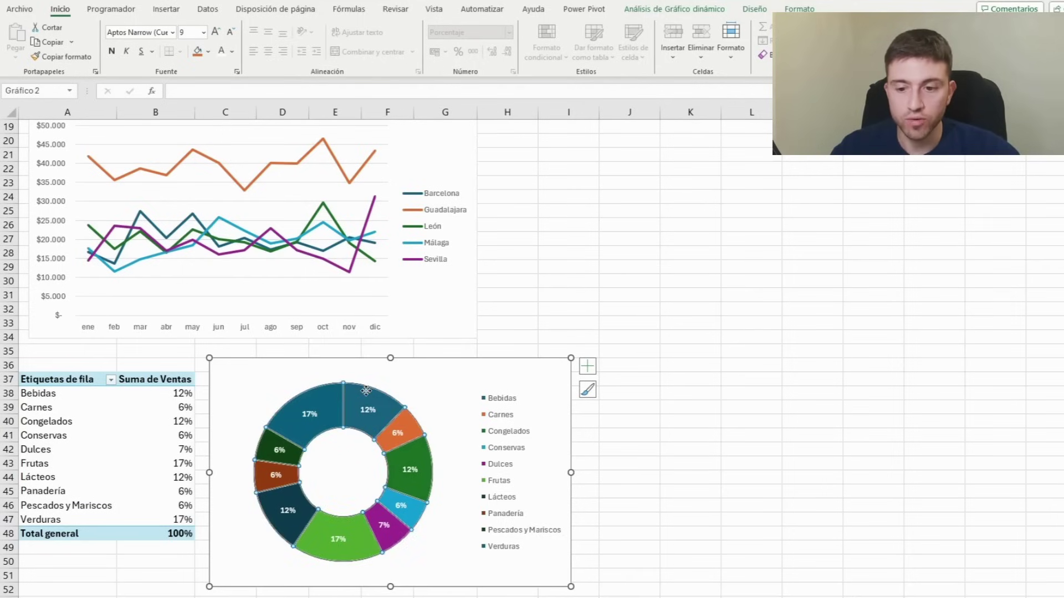
click(365, 391)
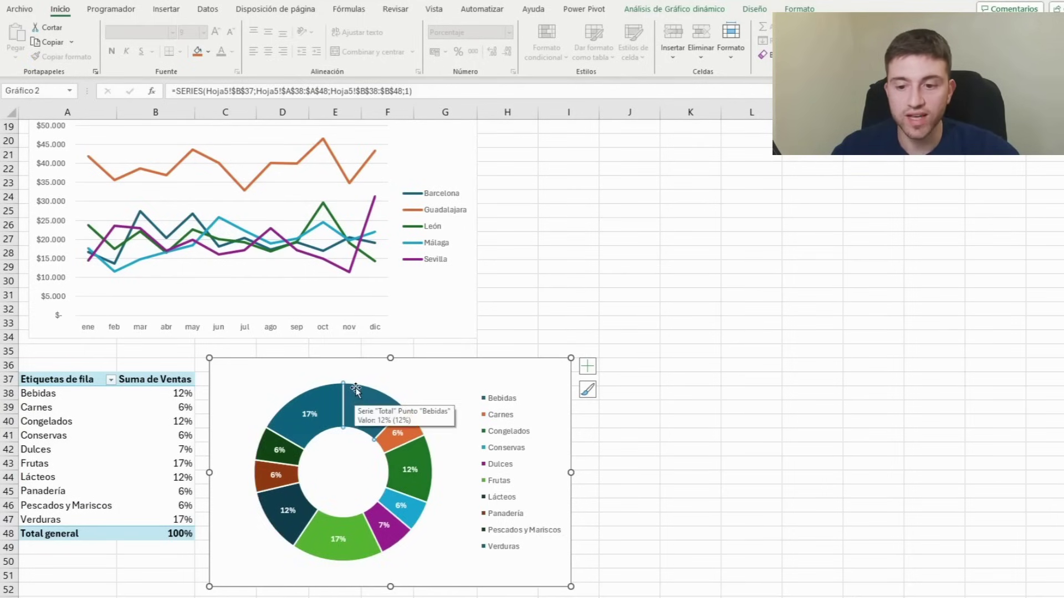
right_click(357, 395)
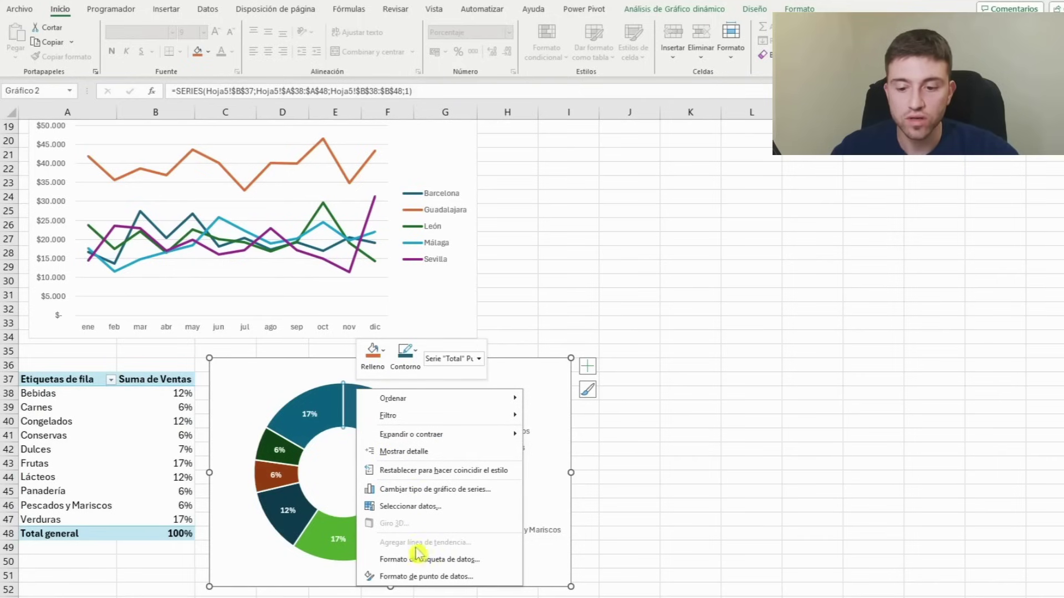
click(430, 577)
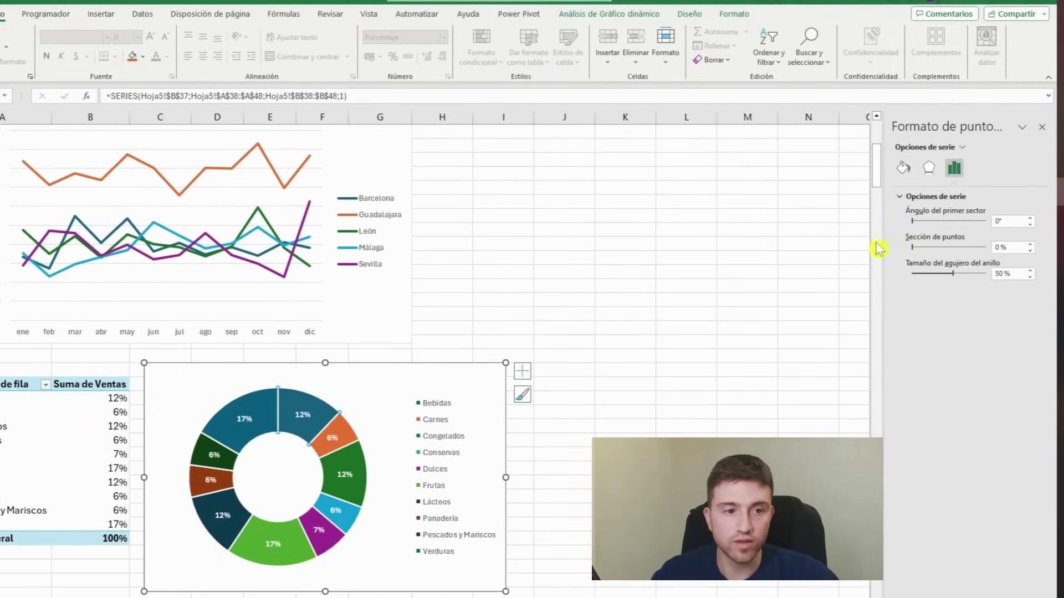
click(903, 168)
click(1021, 320)
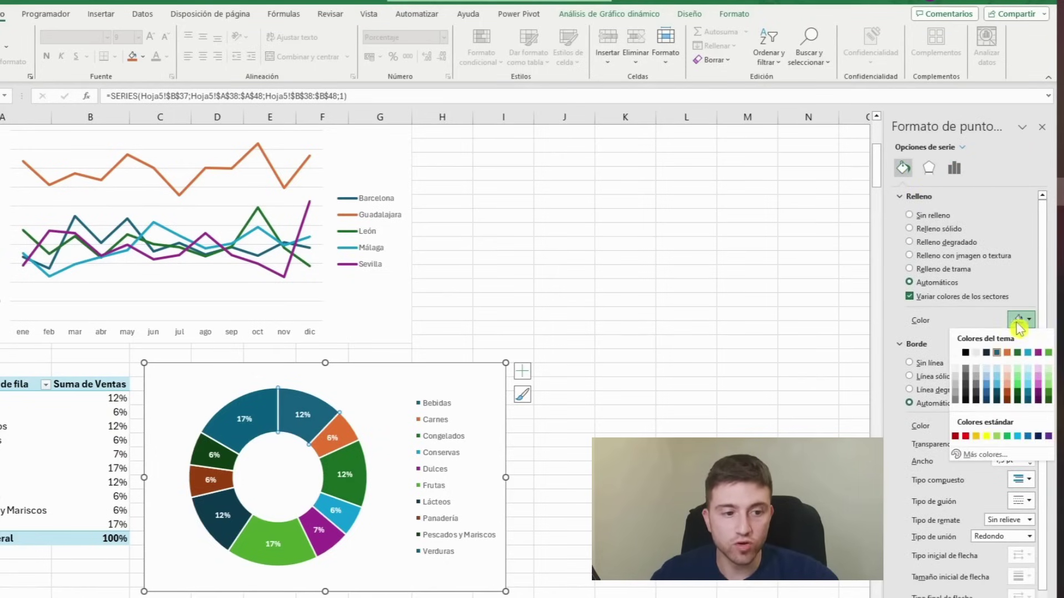
click(965, 437)
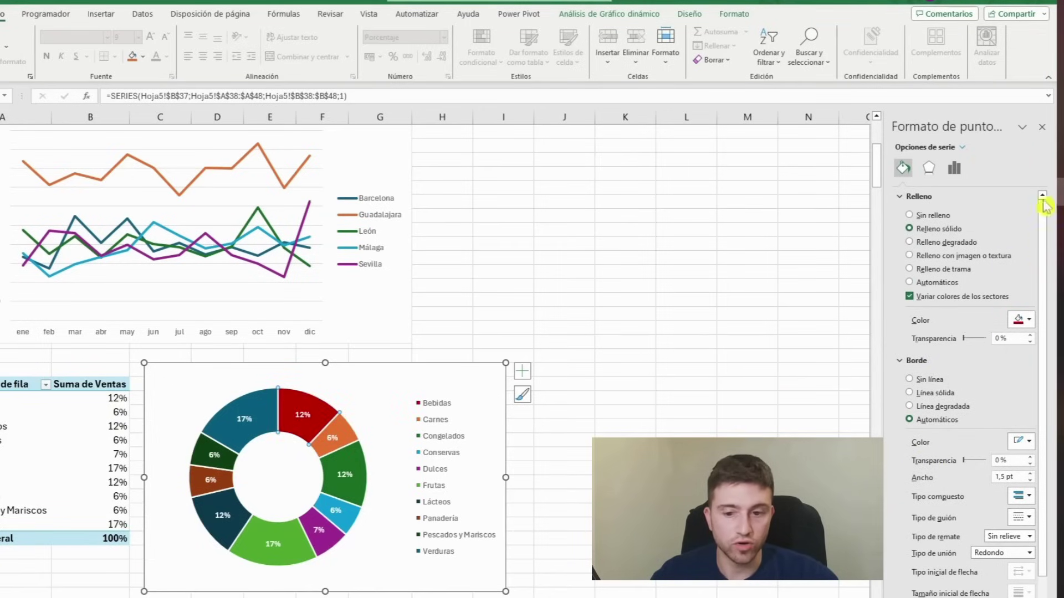
click(1041, 127)
click(1042, 127)
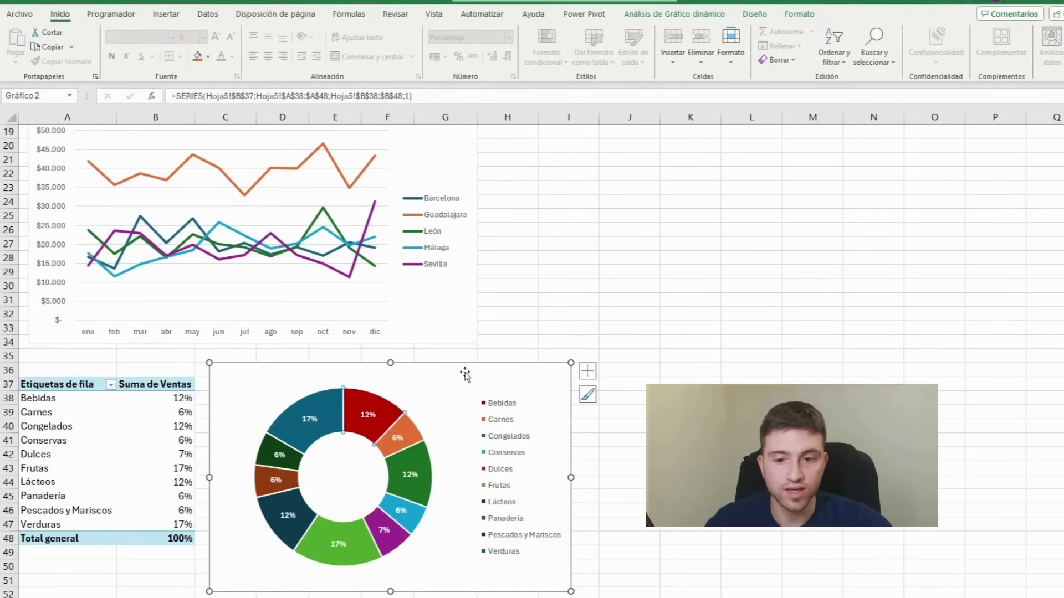
click(465, 375)
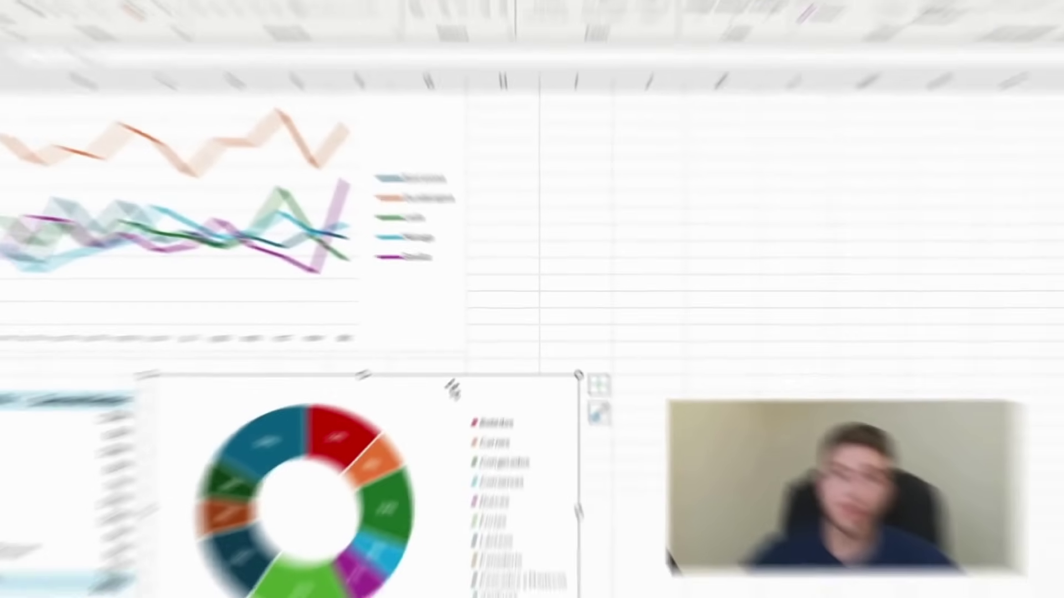